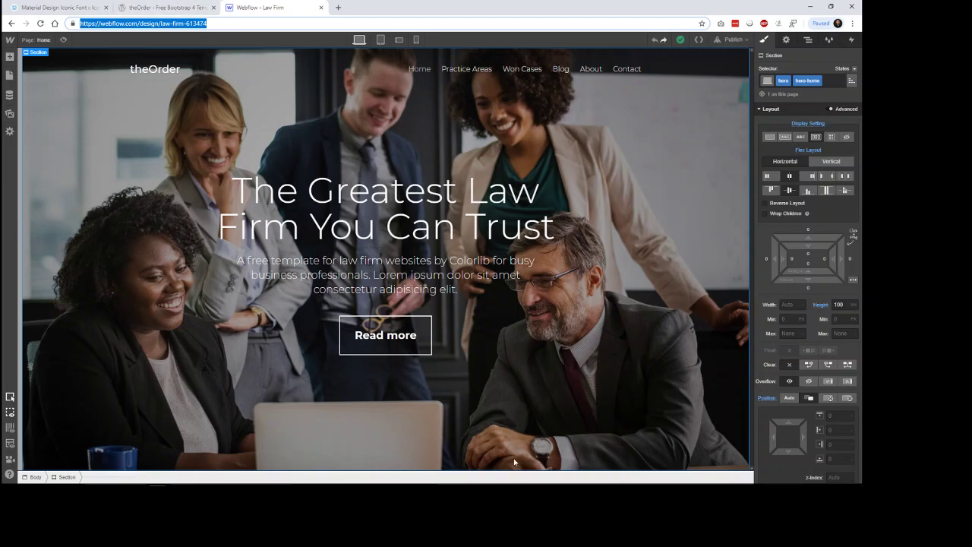
Step: Review the theOrder template preview page, then go back to the Webflow designer
left_click(170, 9)
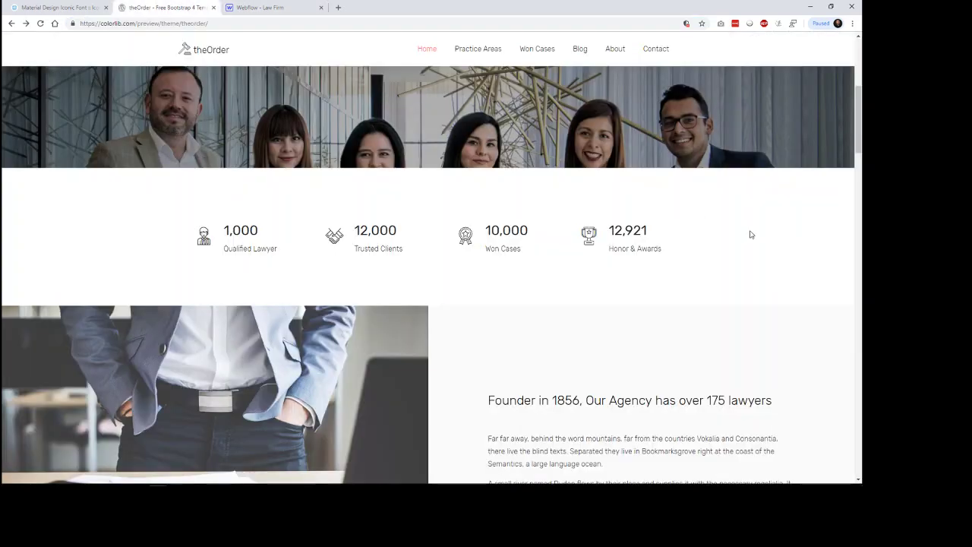
scroll(750, 235, "up", 5)
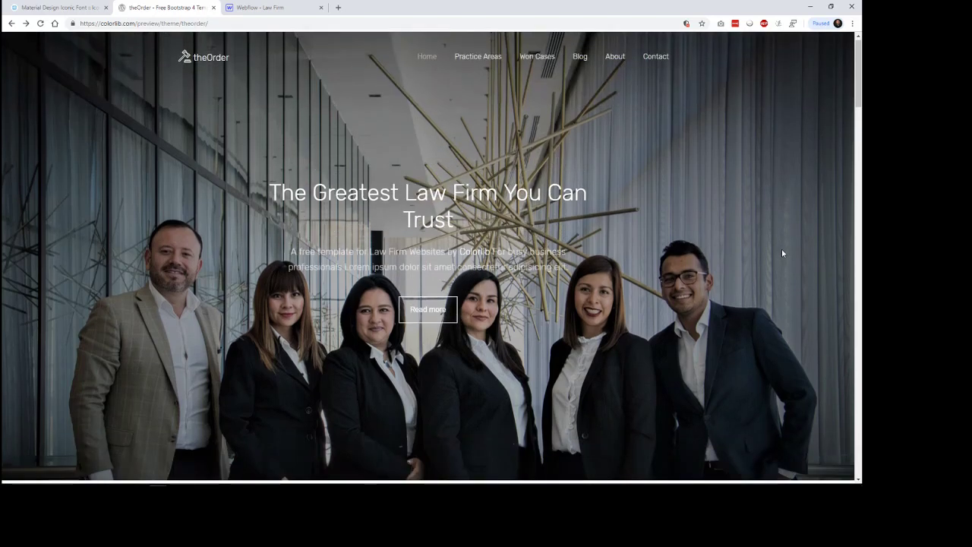
scroll(782, 253, "down", 5)
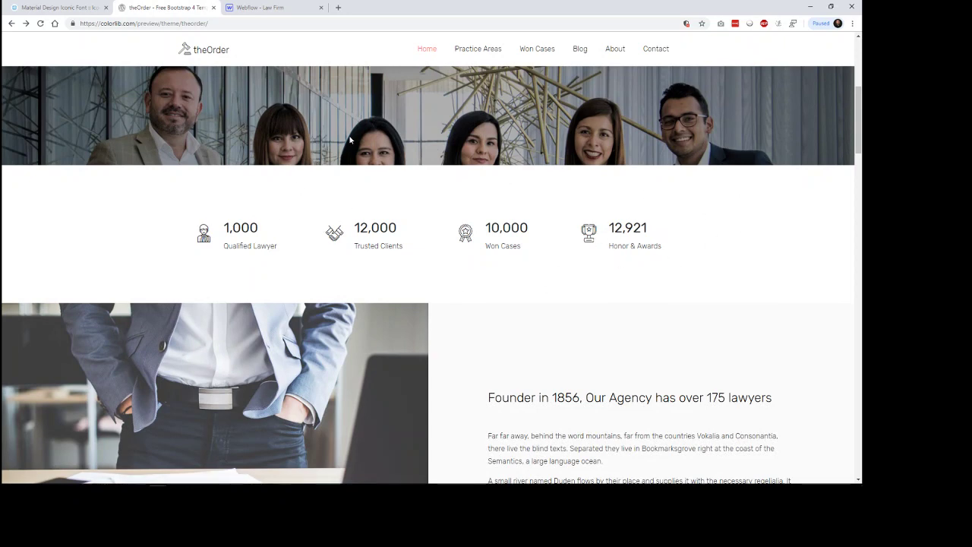
left_click(258, 7)
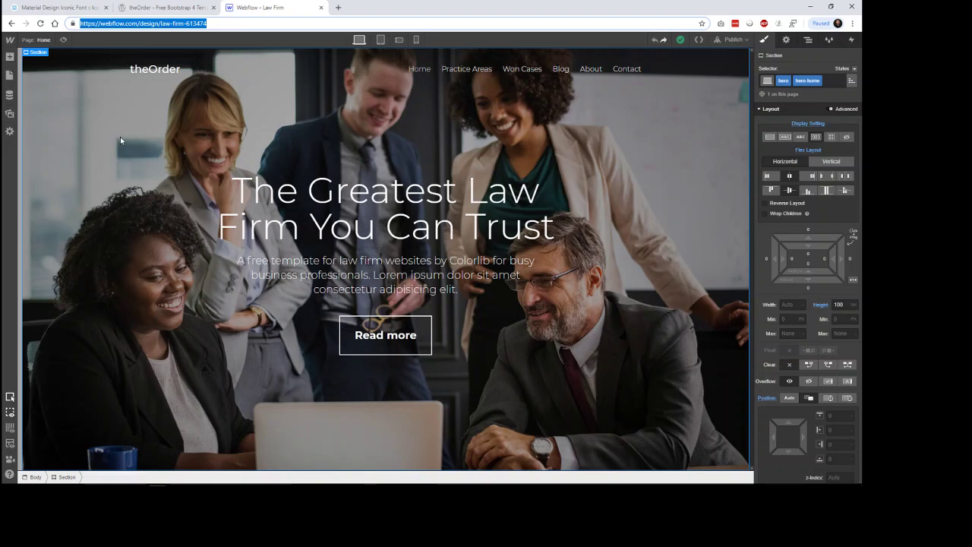
Step: Browse the Material Design Iconic Font icons page before returning to Webflow
left_click(80, 9)
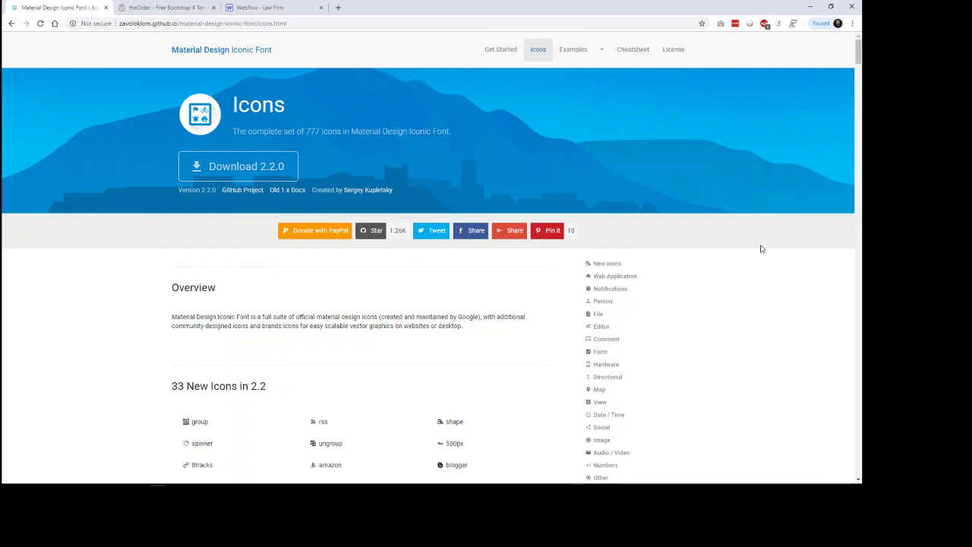
scroll(760, 251, "down", 3)
scroll(621, 282, "down", 7)
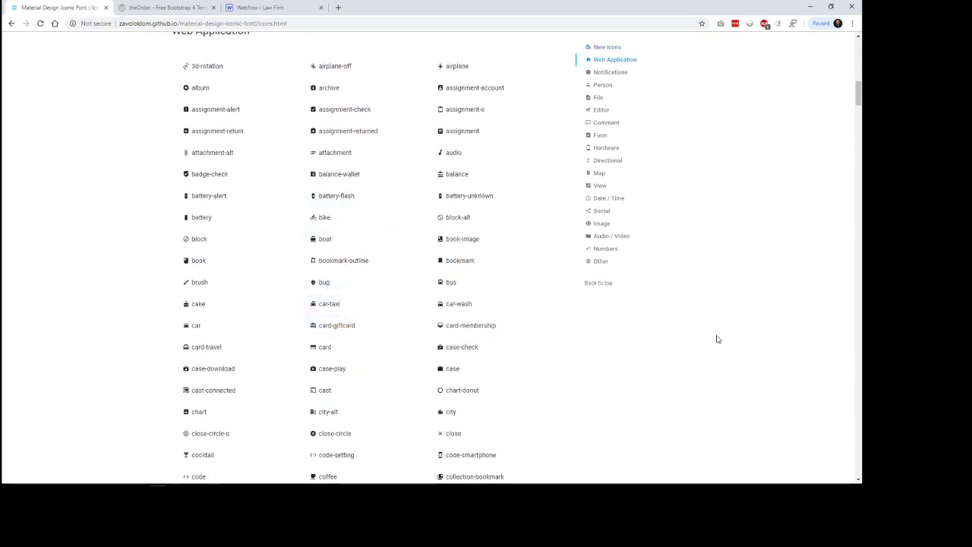
scroll(733, 327, "up", 8)
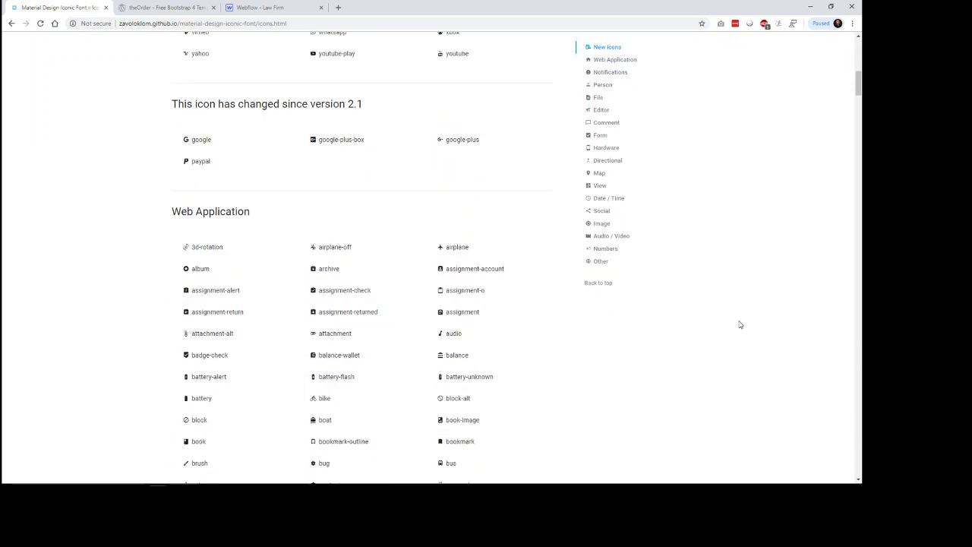
scroll(737, 321, "up", 3)
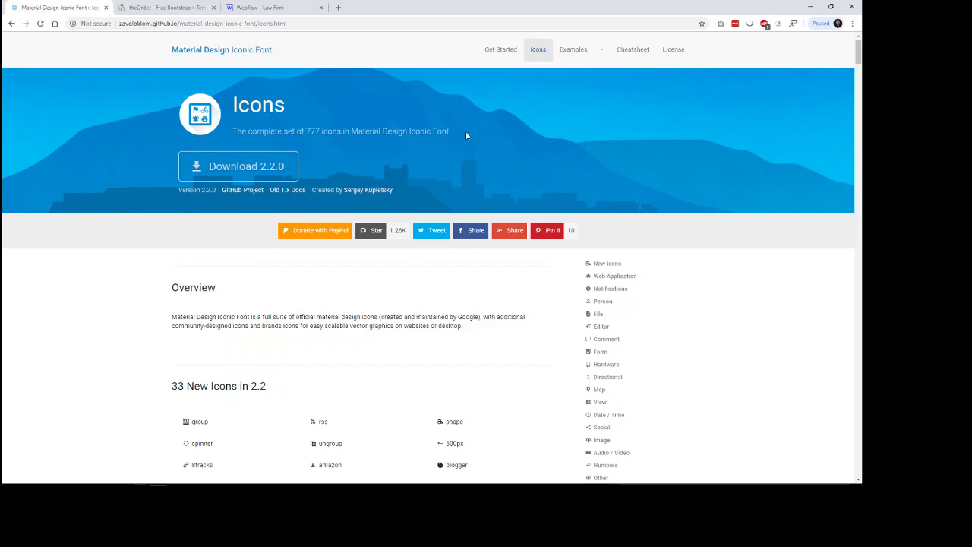
left_click(274, 7)
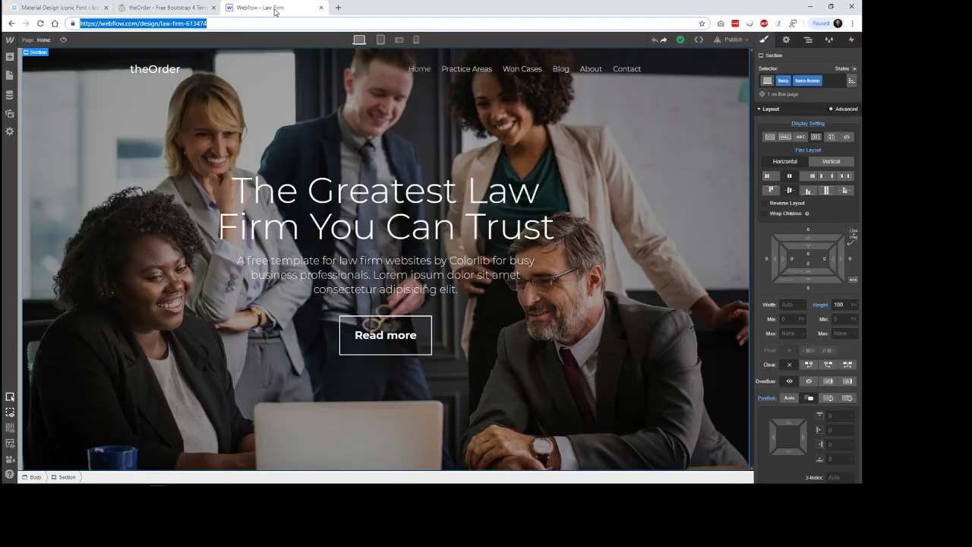
Step: Review the installed fonts in the Law Firm project's Font settings
left_click(10, 43)
left_click(45, 63)
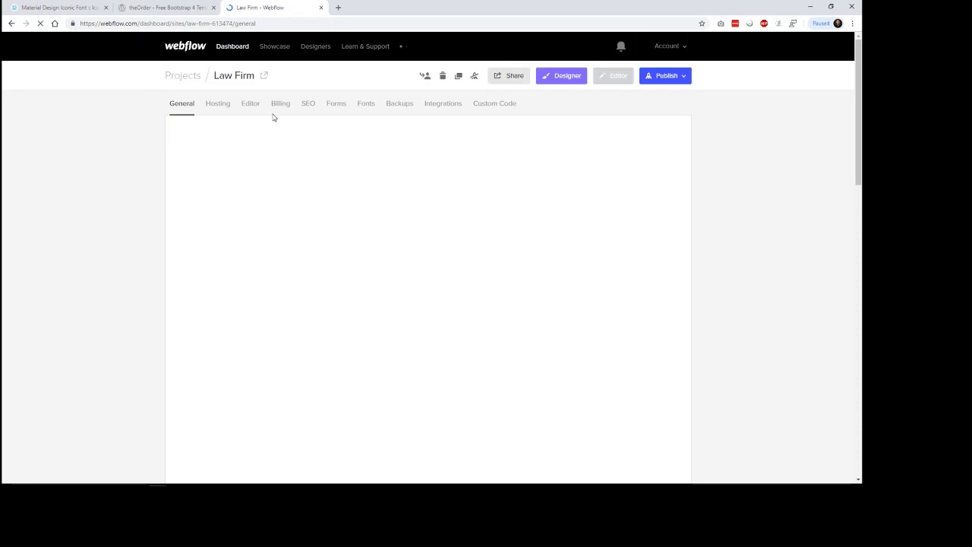
left_click(365, 104)
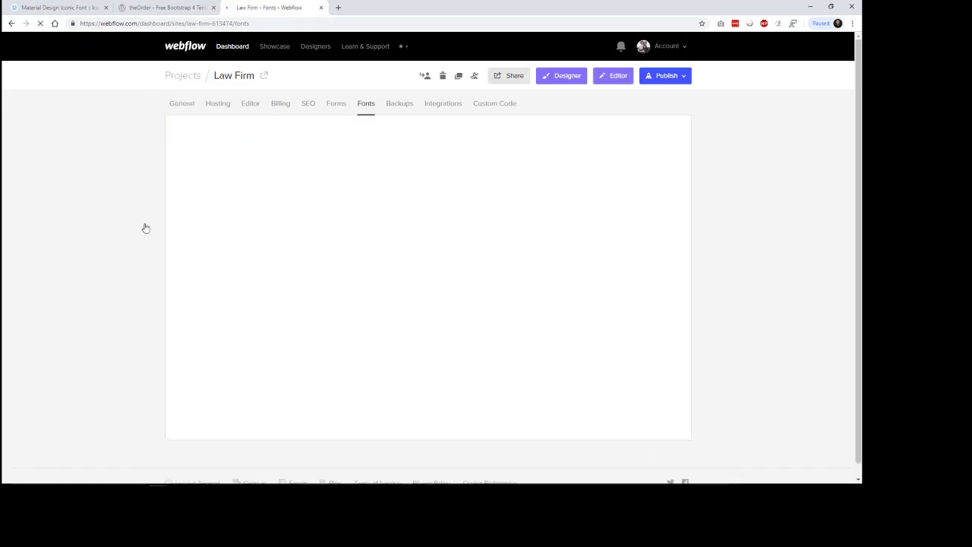
scroll(122, 235, "down", 2)
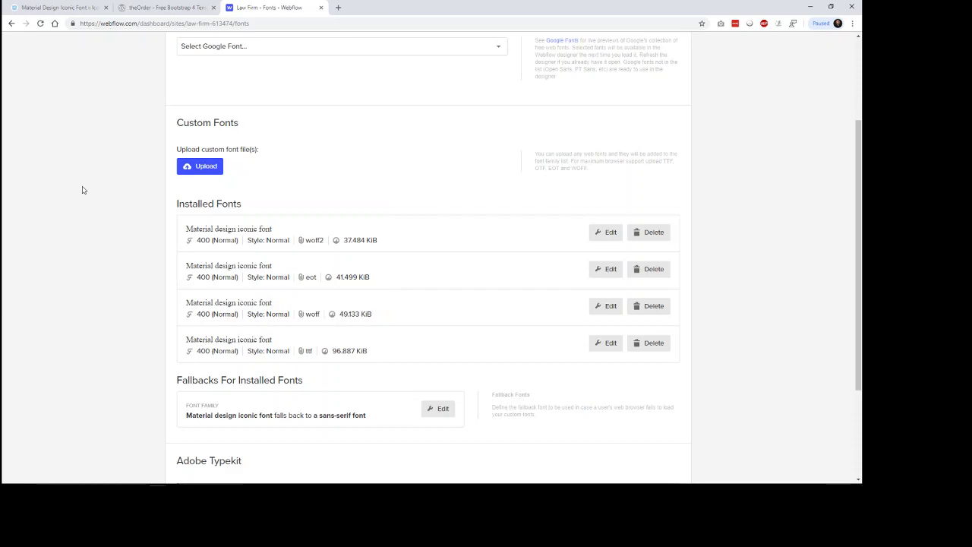
scroll(84, 189, "down", 2)
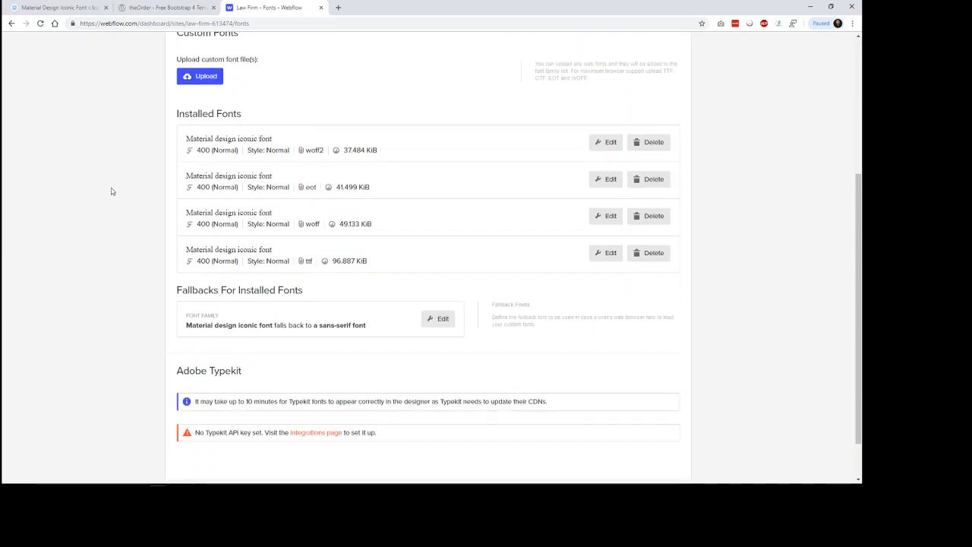
scroll(118, 189, "up", 1)
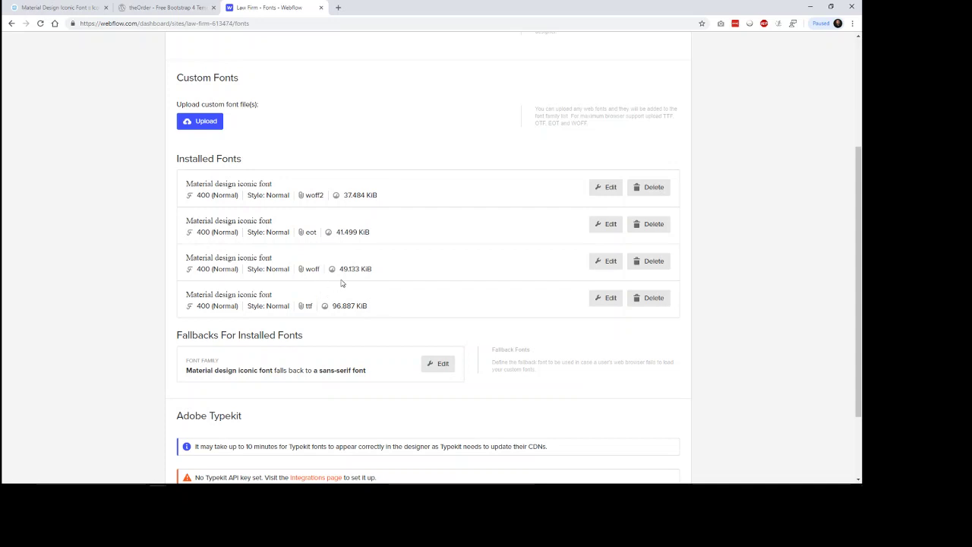
Step: Cancel a font upload and a font edit unchanged, then return to the Projects list
left_click(214, 126)
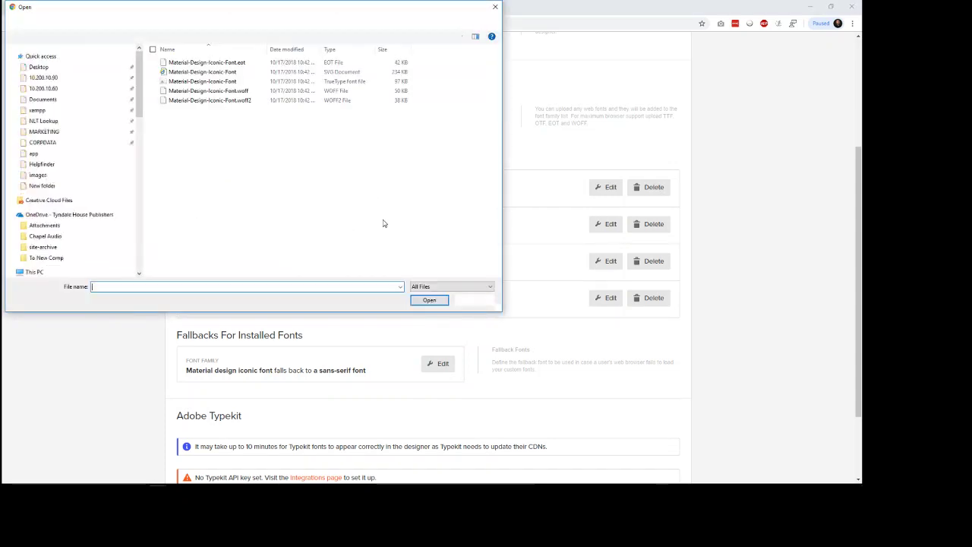
left_click_drag(224, 120, 227, 175)
left_click(474, 300)
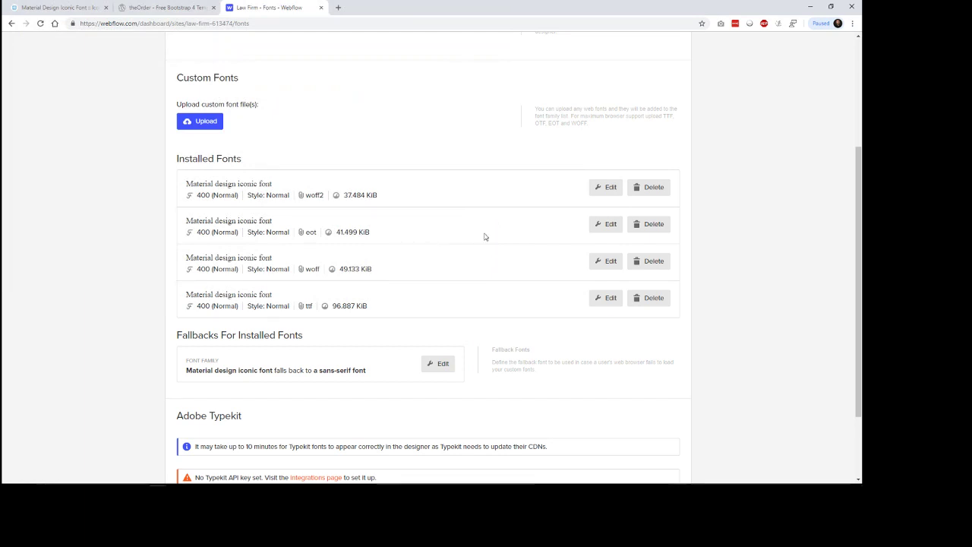
left_click(650, 187)
left_click(605, 187)
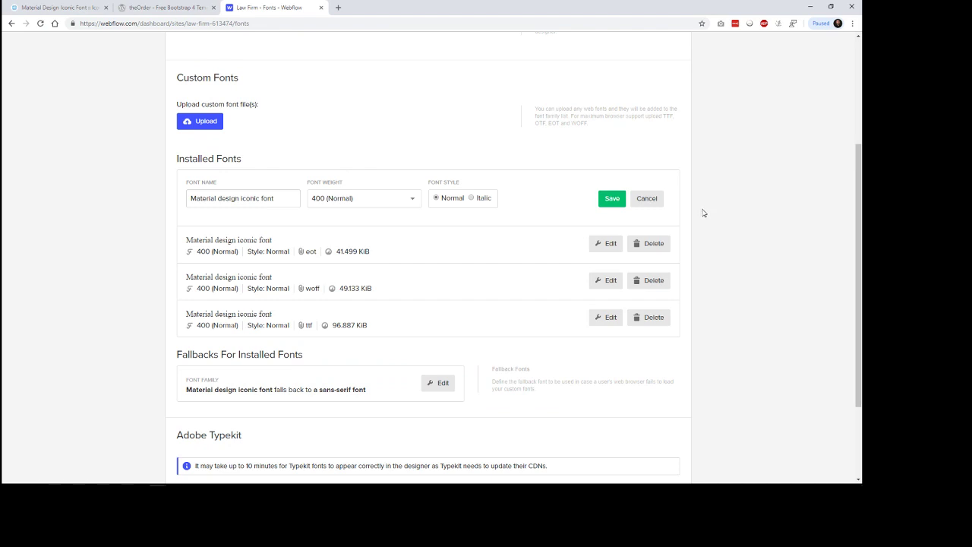
left_click(656, 201)
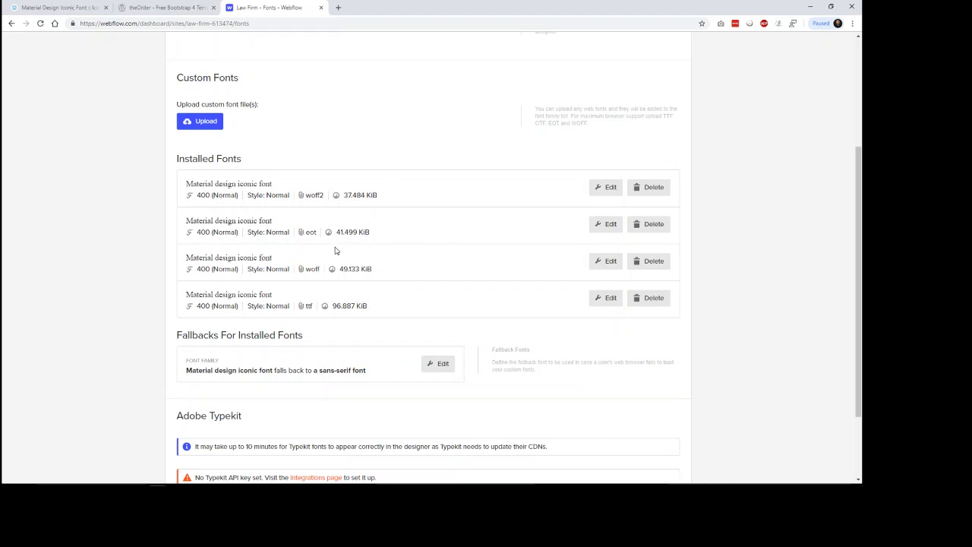
scroll(132, 86, "up", 3)
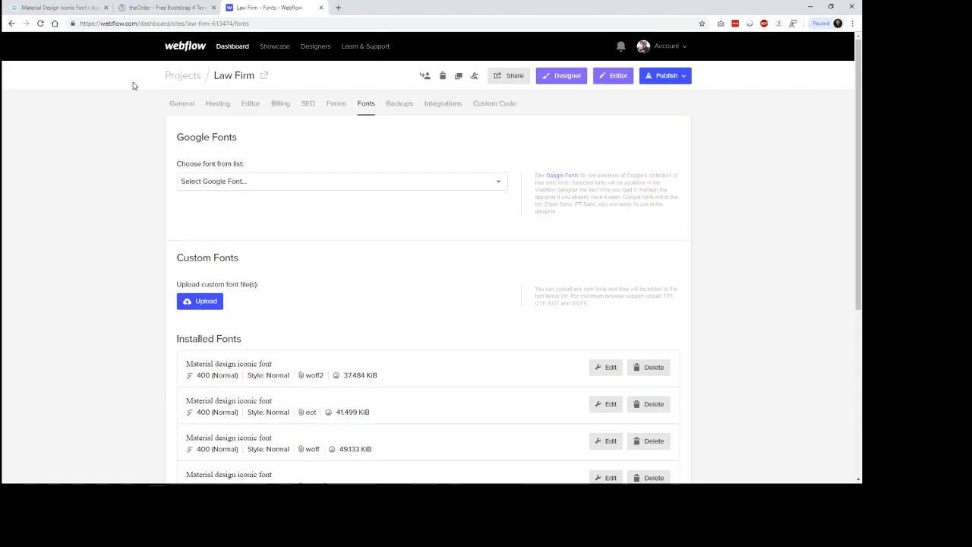
left_click(190, 79)
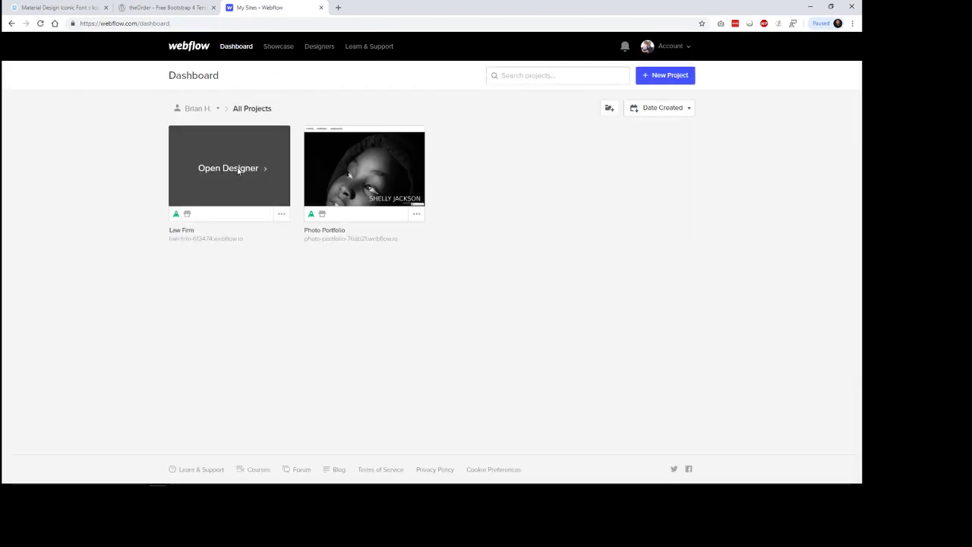
Step: Open Law Firm's Designer and preview heading fonts like Impact, keeping Montserrat
left_click(238, 169)
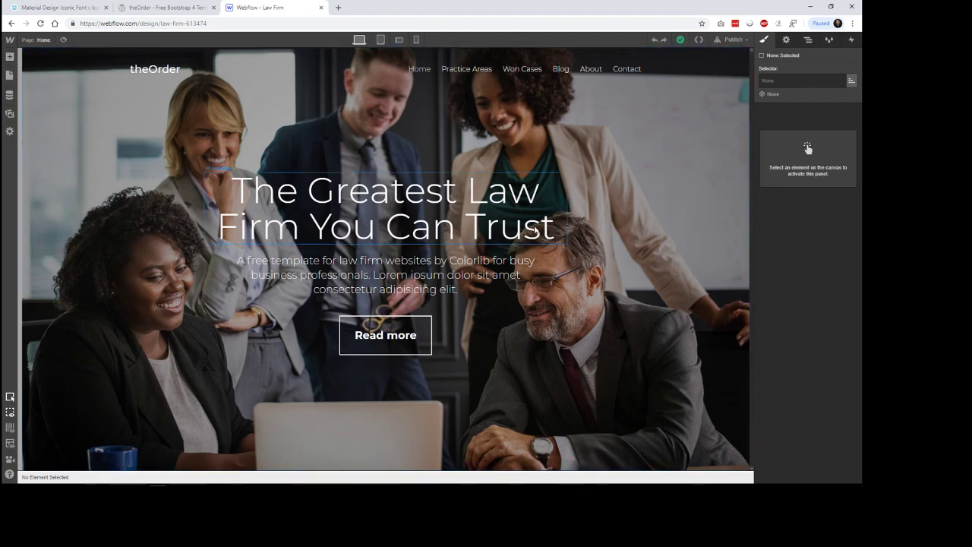
left_click(535, 229)
scroll(821, 353, "down", 5)
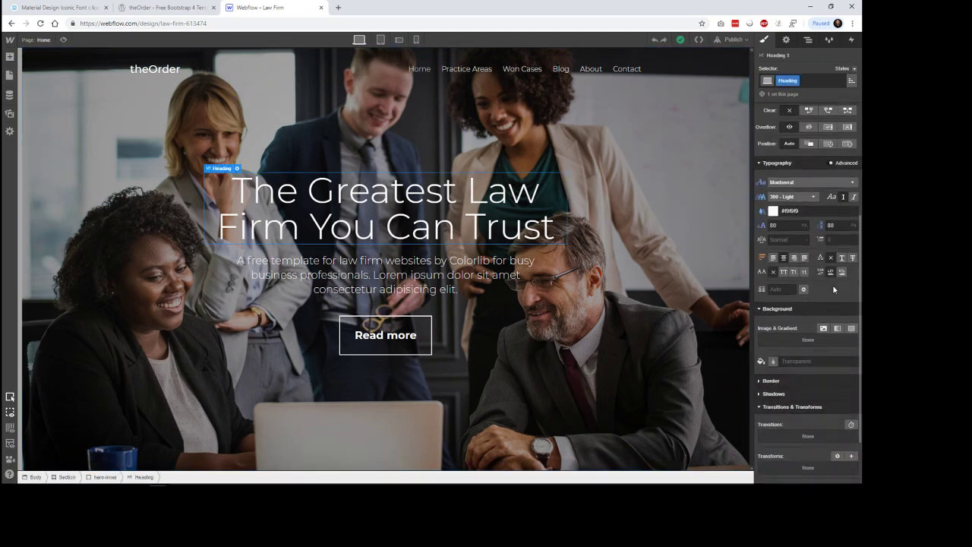
left_click(810, 186)
key("i")
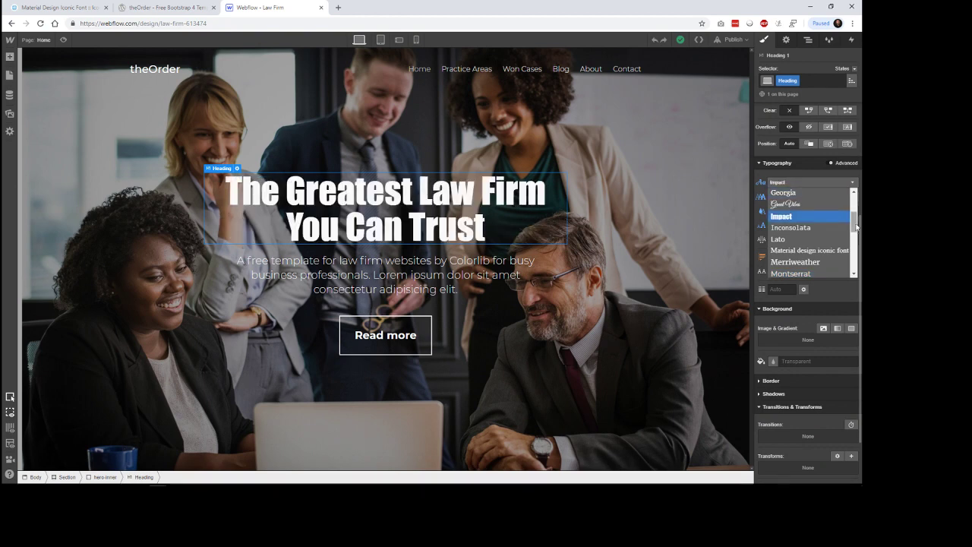
scroll(854, 227, "down", 1)
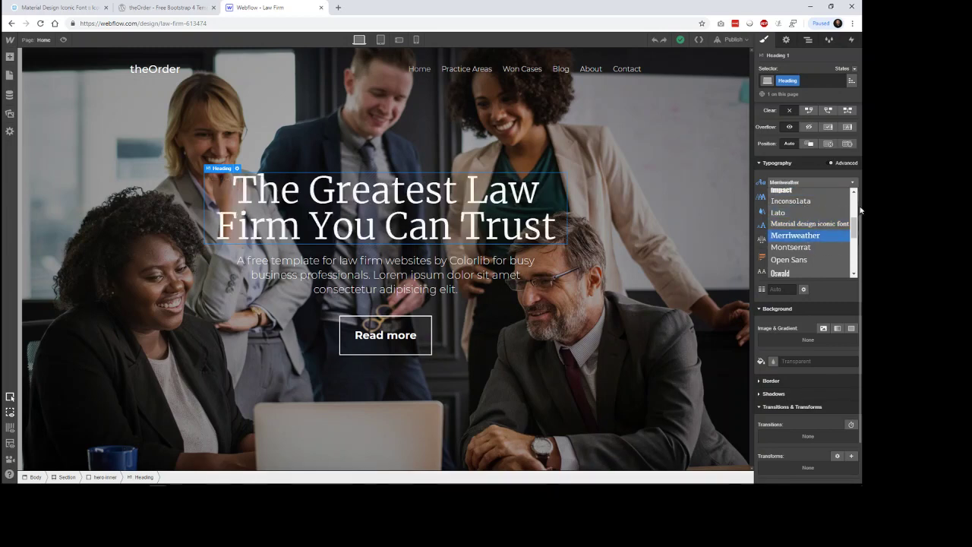
left_click(834, 182)
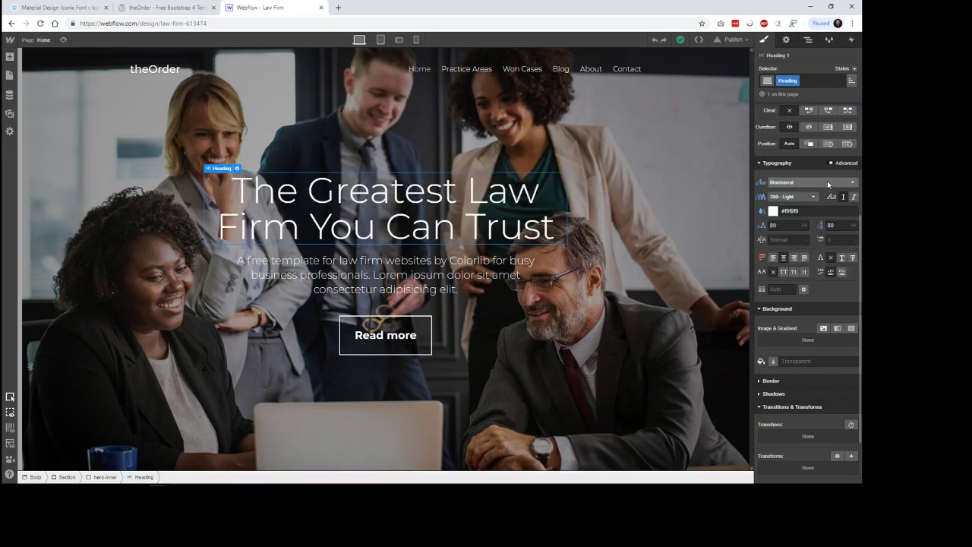
left_click(611, 306)
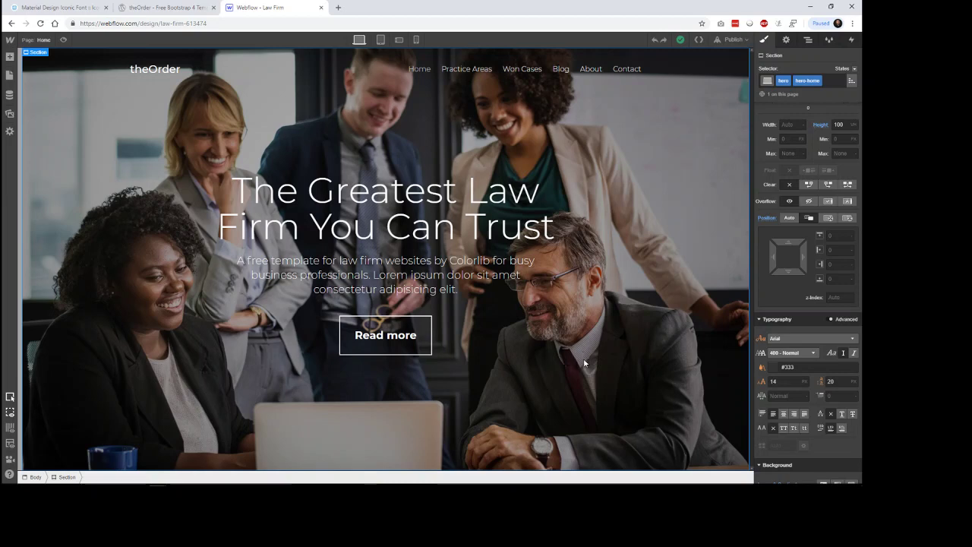
Step: Inspect the theOrder preview's 1,000 / Qualified Lawyer stat, then return to the Law Firm designer
left_click(134, 7)
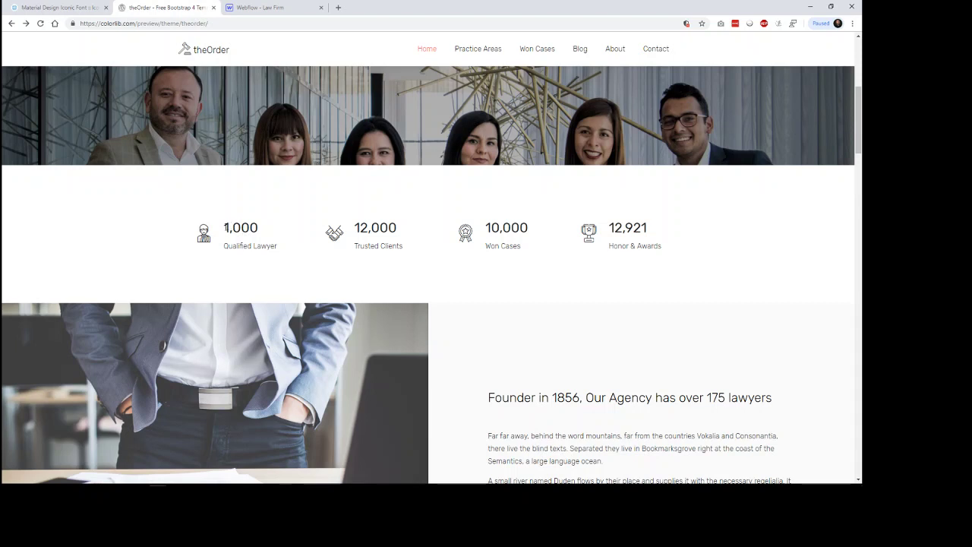
double_click(228, 227)
left_click_drag(224, 246, 290, 272)
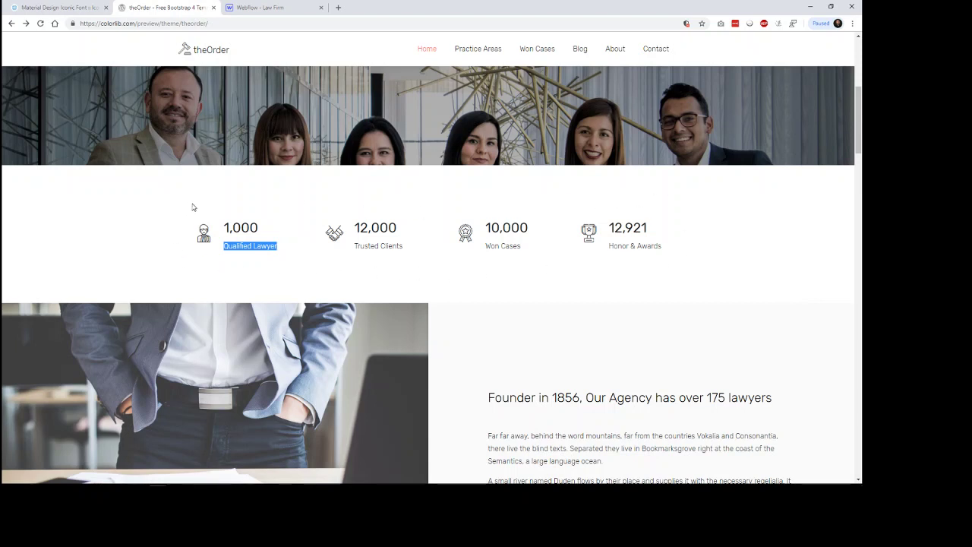
left_click(230, 233)
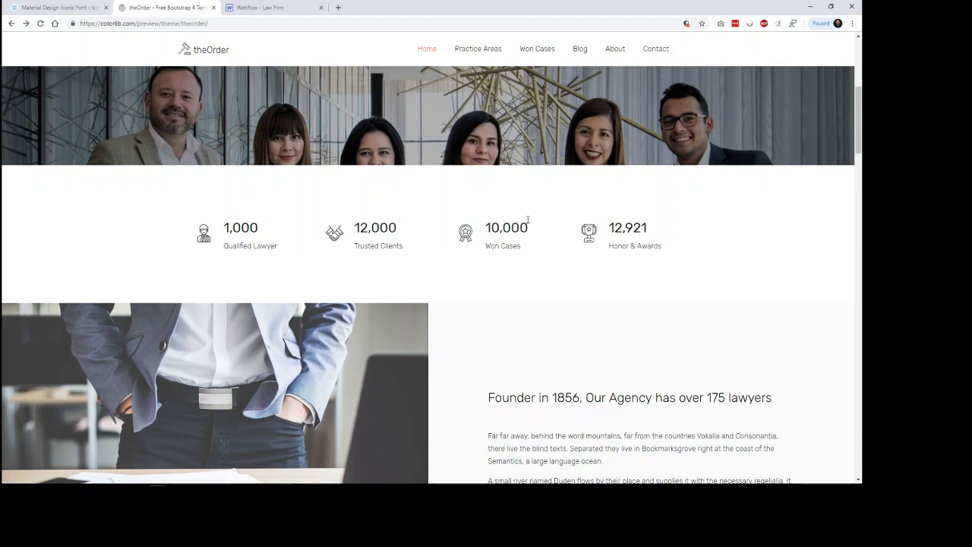
double_click(215, 243)
left_click(223, 228)
left_click_drag(224, 228, 278, 254)
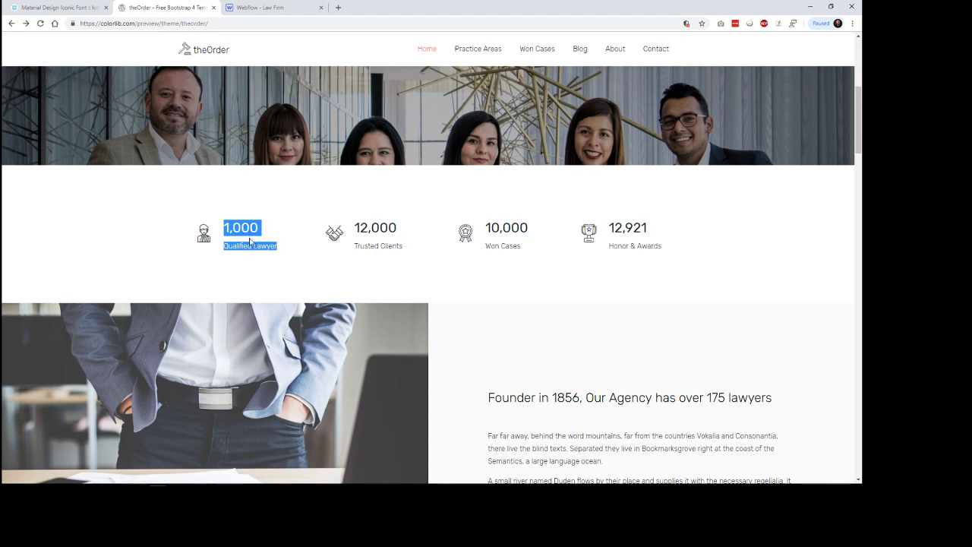
left_click(252, 240)
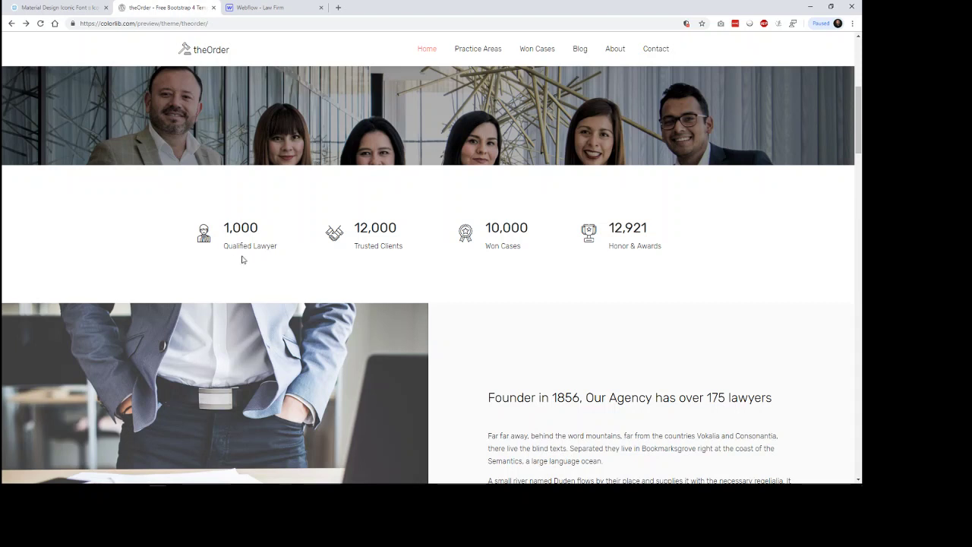
left_click(263, 7)
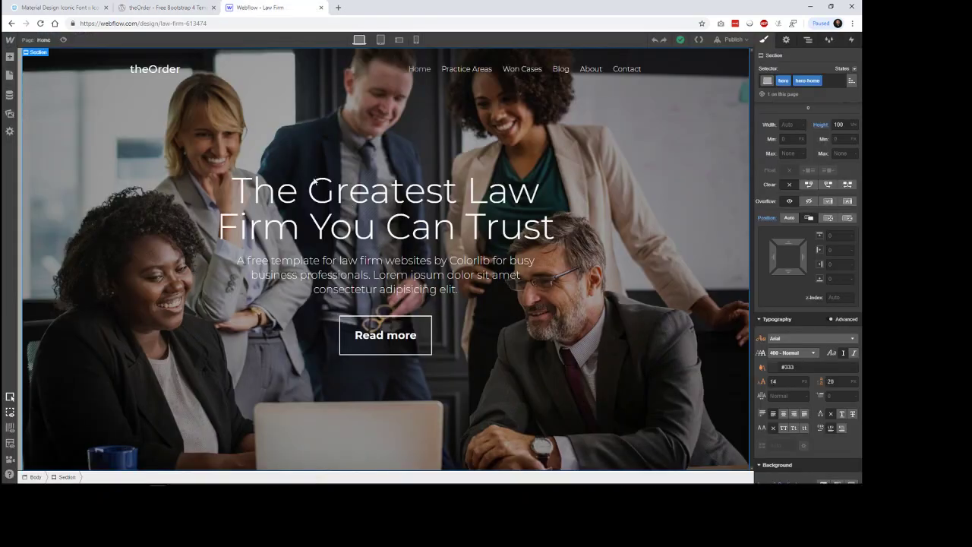
Step: Drag a Section below the hero and compare the page with the theOrder reference
left_click(10, 57)
left_click_drag(41, 124, 468, 471)
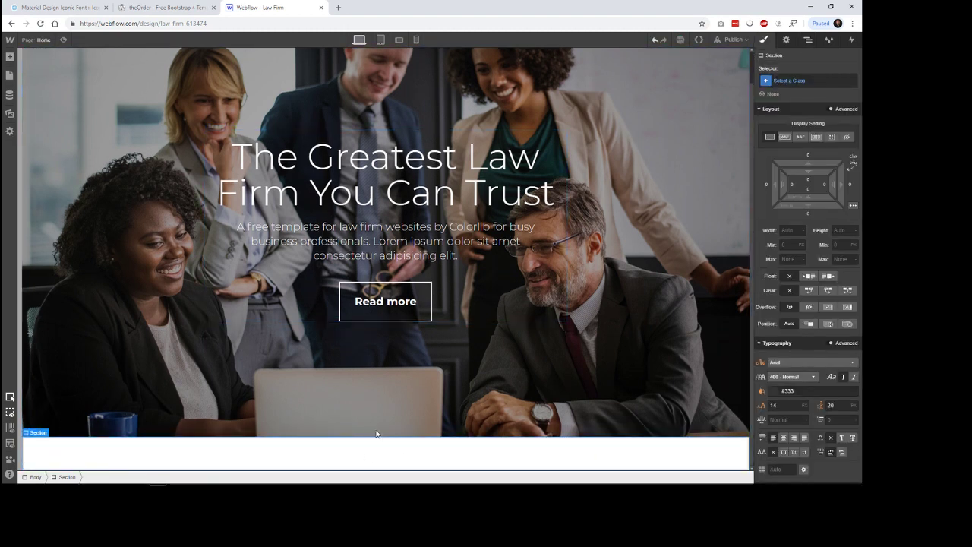
left_click(158, 9)
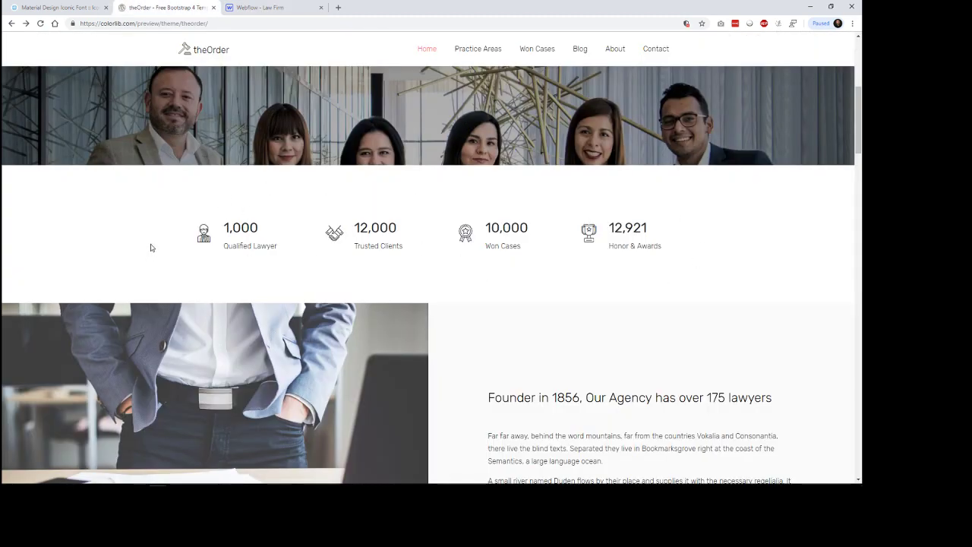
scroll(555, 317, "down", 6)
scroll(552, 313, "down", 7)
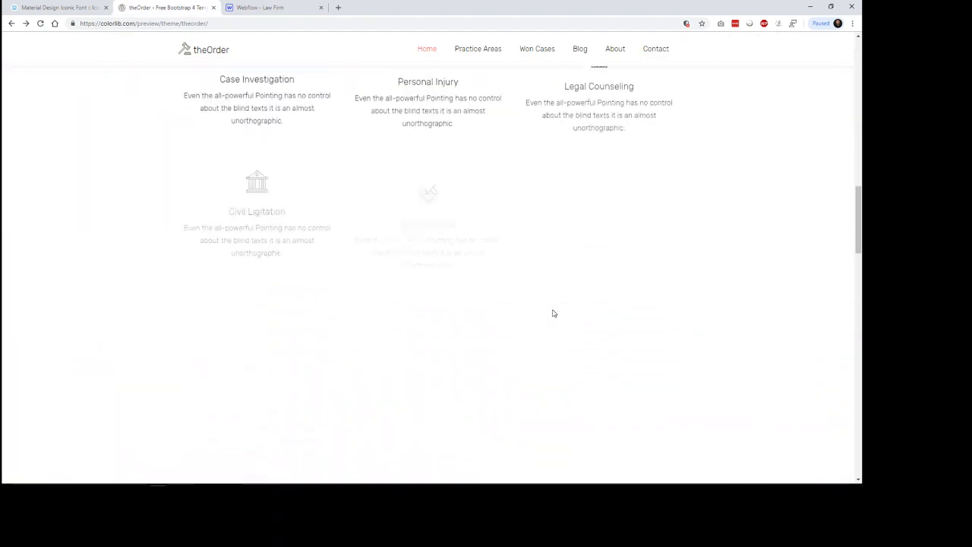
scroll(550, 312, "up", 7)
scroll(551, 309, "up", 7)
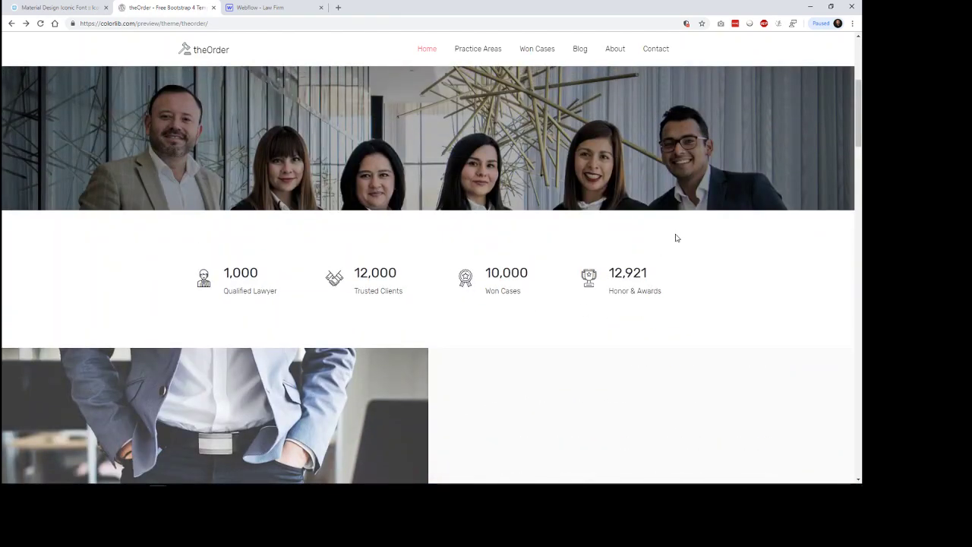
left_click(262, 8)
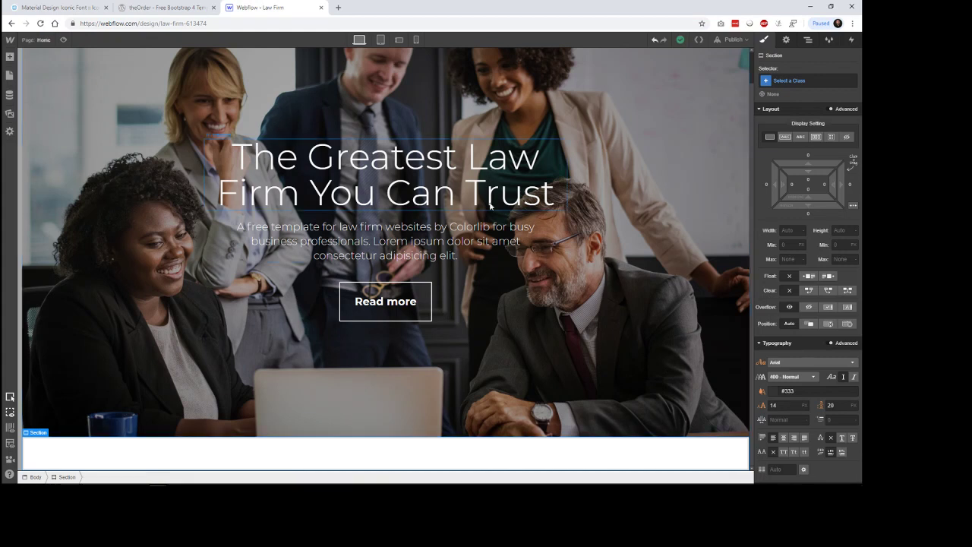
Step: Give the new section ID stats, the Section tag, and the class stats
left_click(786, 41)
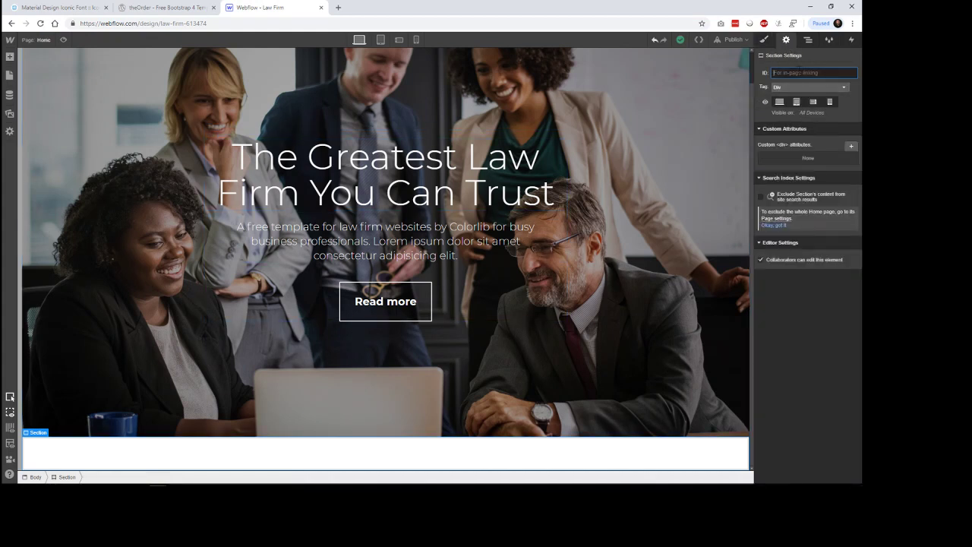
type("stats")
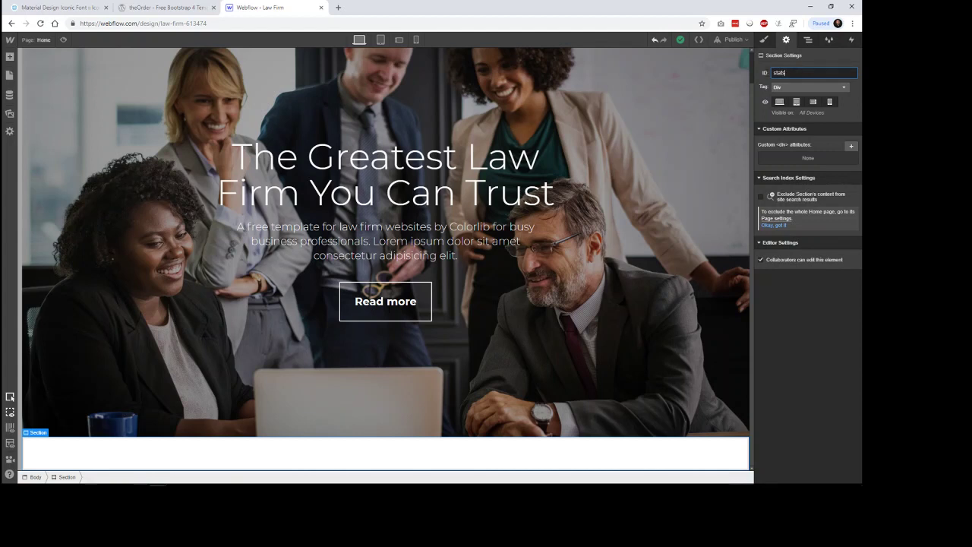
left_click(810, 88)
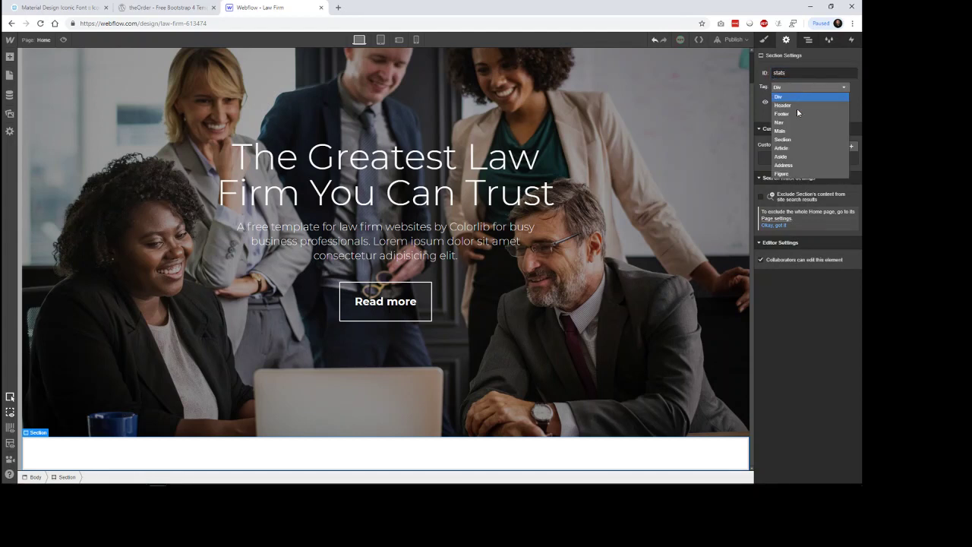
left_click(796, 140)
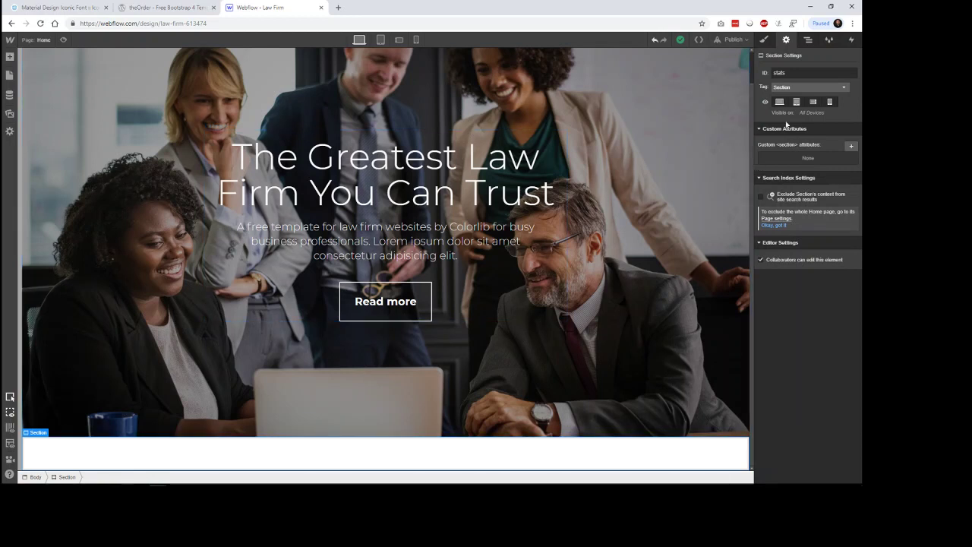
left_click(765, 41)
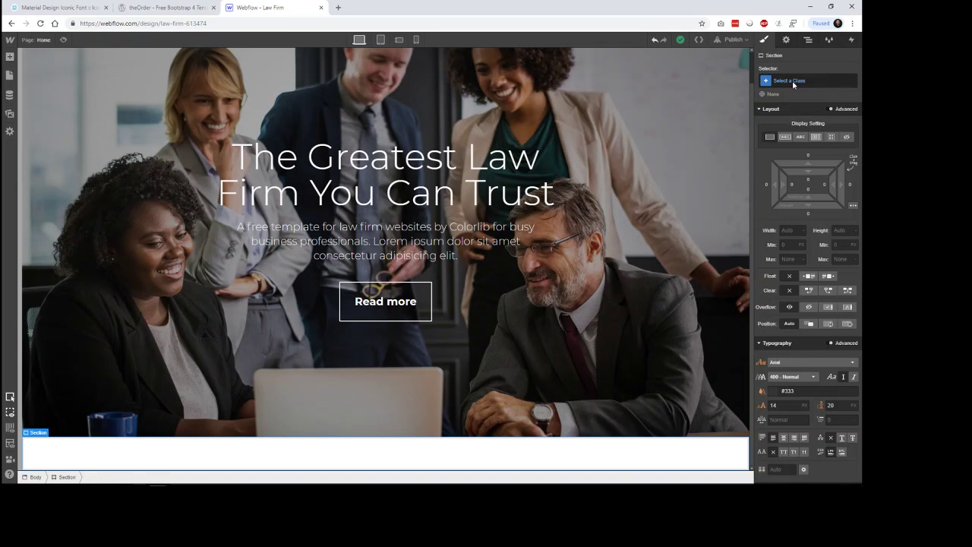
left_click(794, 82)
type("stats")
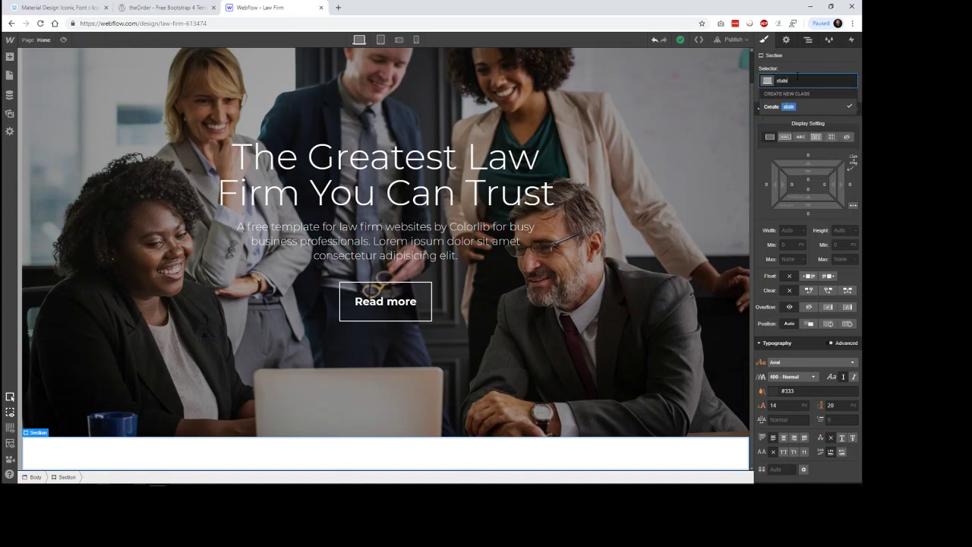
key("Return")
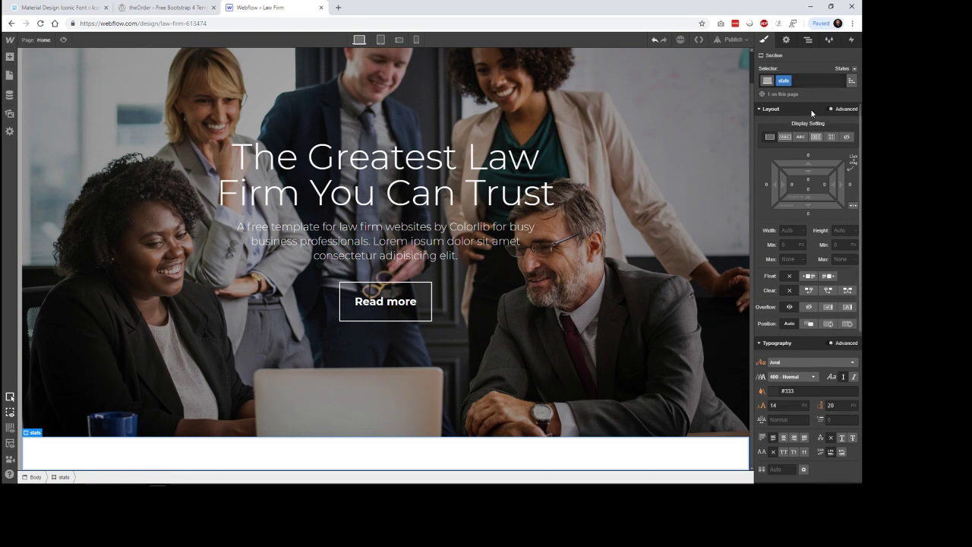
Step: Add a Div Block classed stats-inner inside the stats section
left_click(9, 56)
left_click_drag(38, 219, 370, 459)
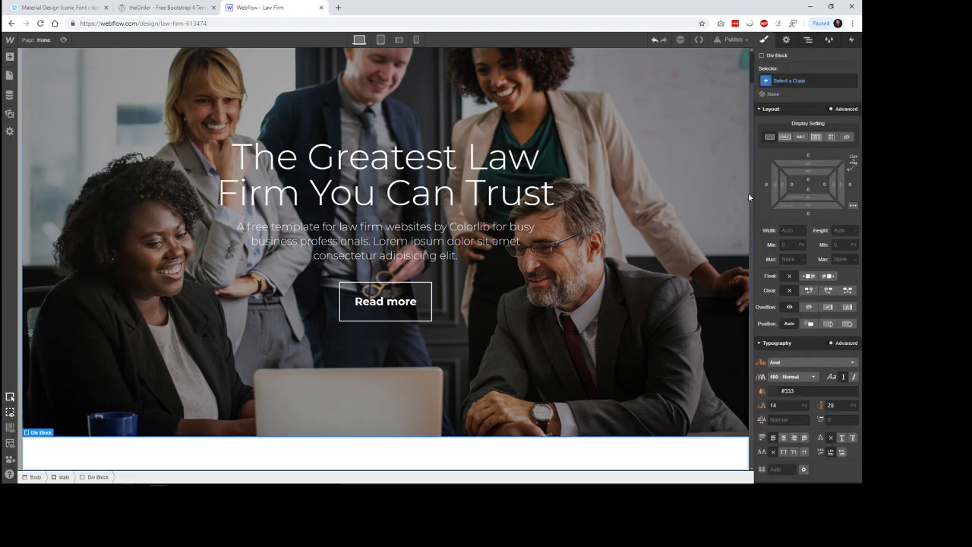
left_click(794, 82)
type("stat")
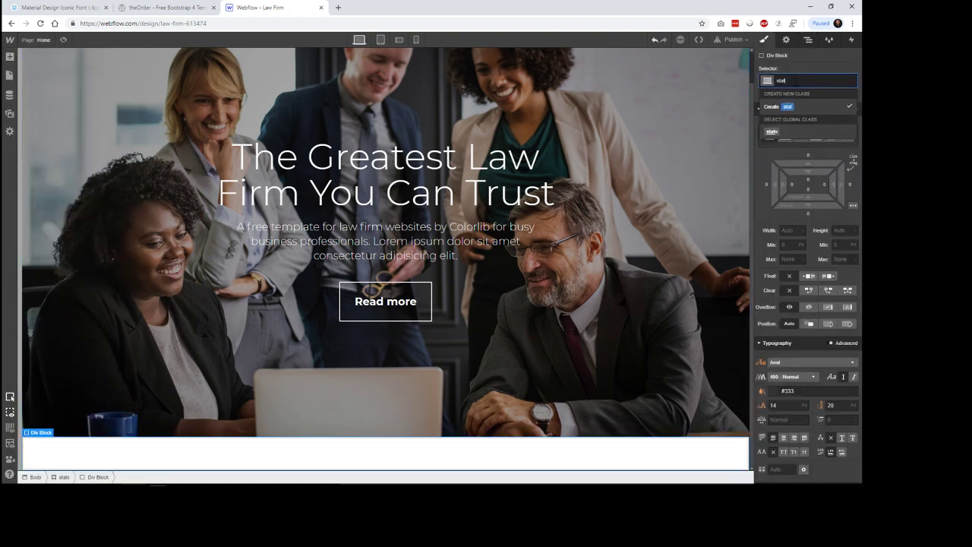
type("s-inner")
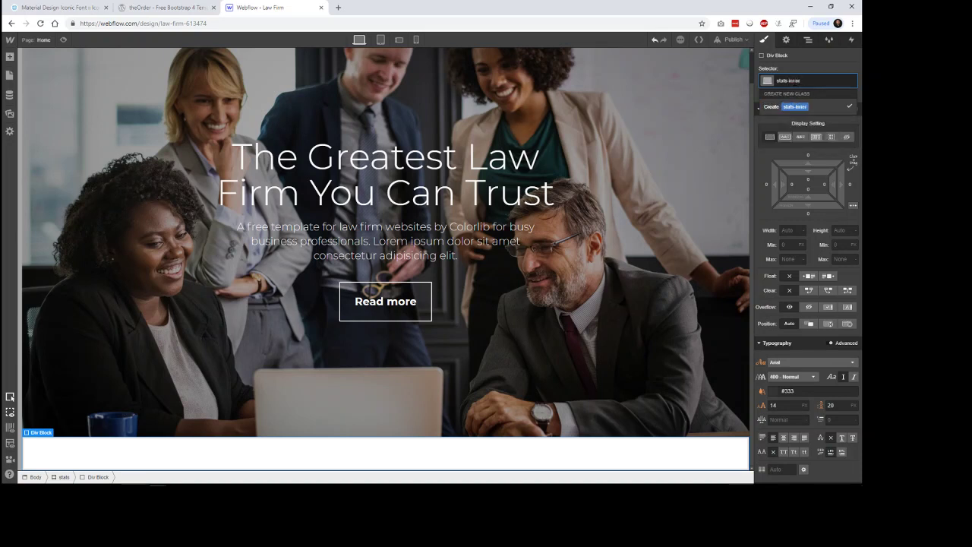
key("Return")
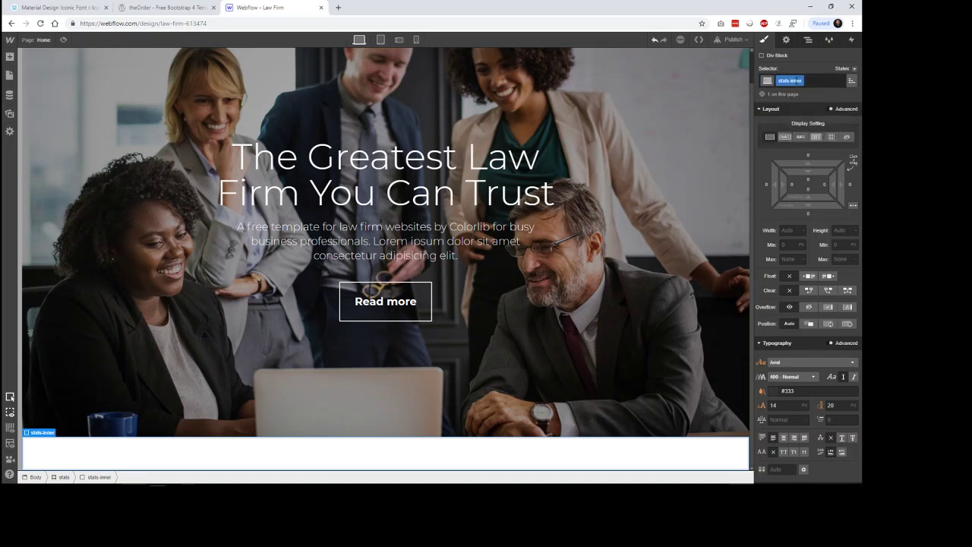
left_click(136, 14)
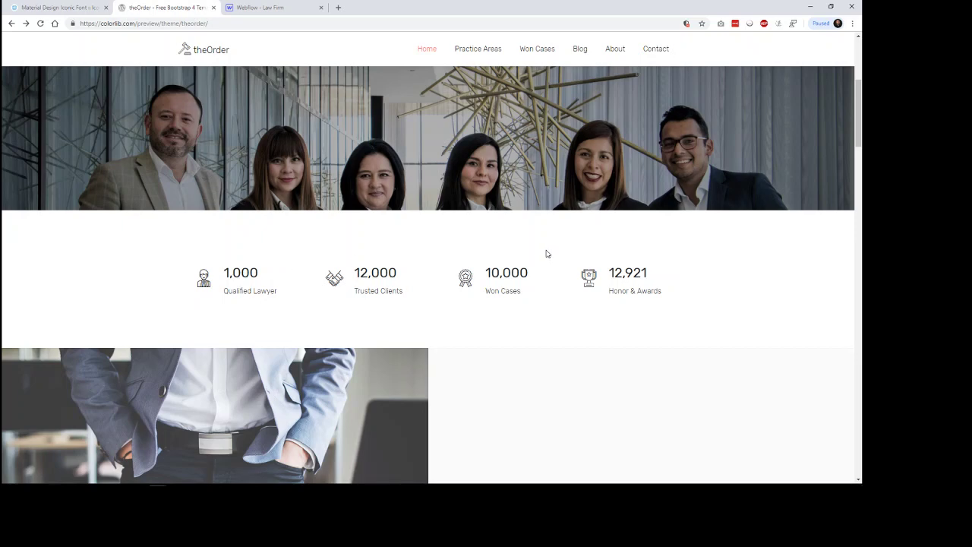
Step: Close the Material Design Iconic Font tab and recheck theOrder's stats section before returning
left_click(107, 3)
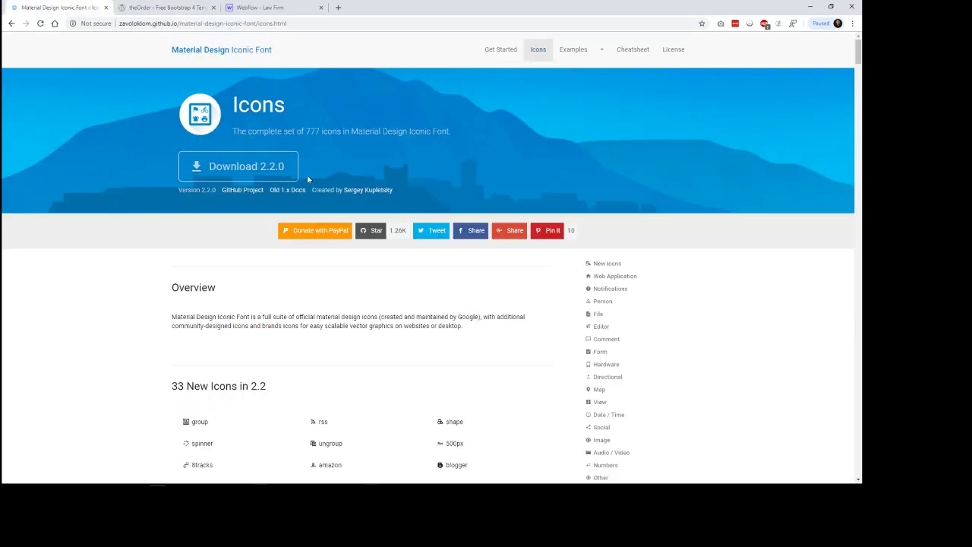
left_click(244, 6)
left_click(105, 6)
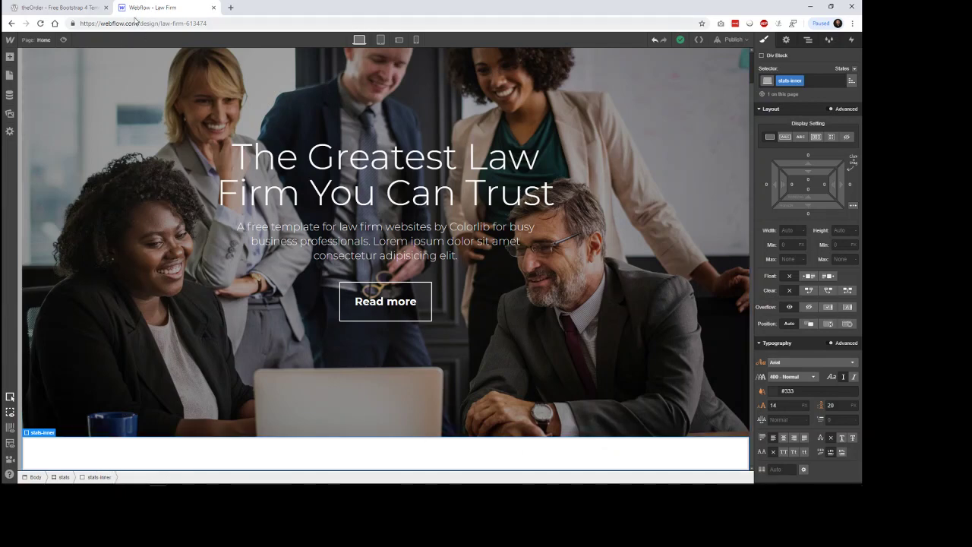
left_click(68, 8)
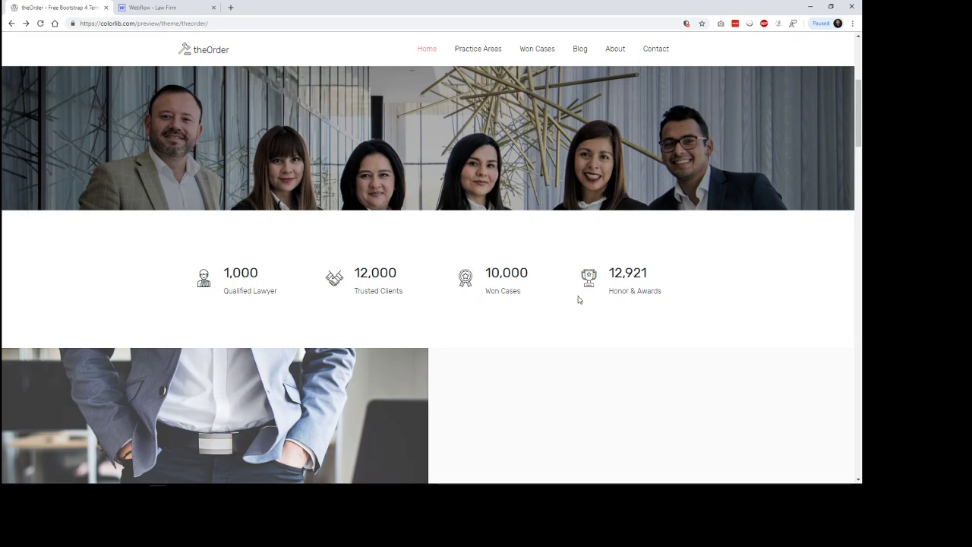
left_click(176, 9)
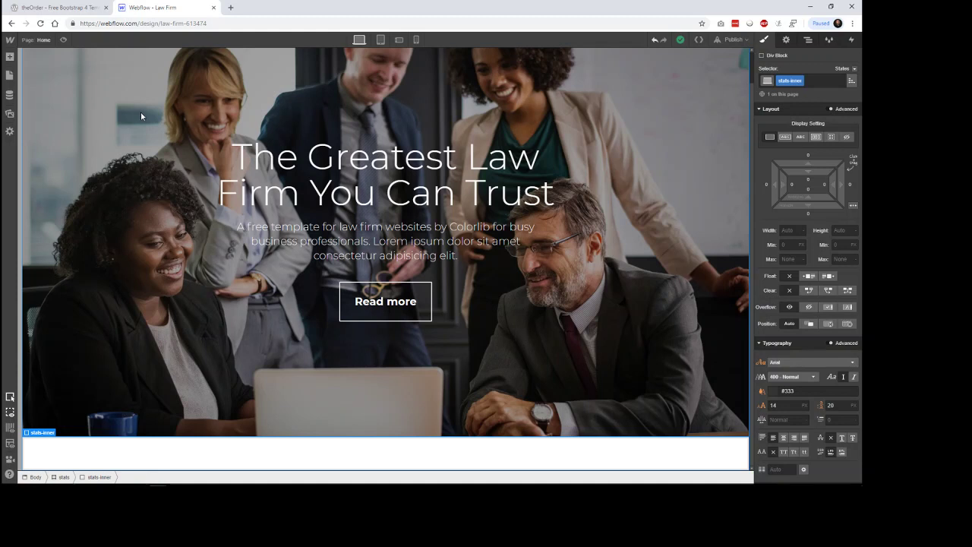
Step: Add a Div Block inside stats-inner, leaving stats-inner's tag as Div
left_click(10, 57)
left_click_drag(39, 220, 206, 455)
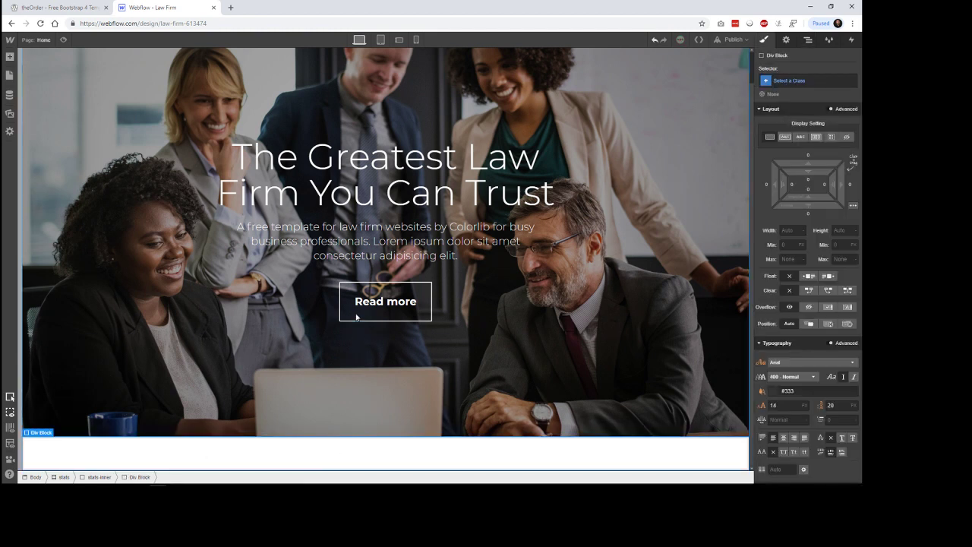
left_click(99, 477)
left_click(786, 39)
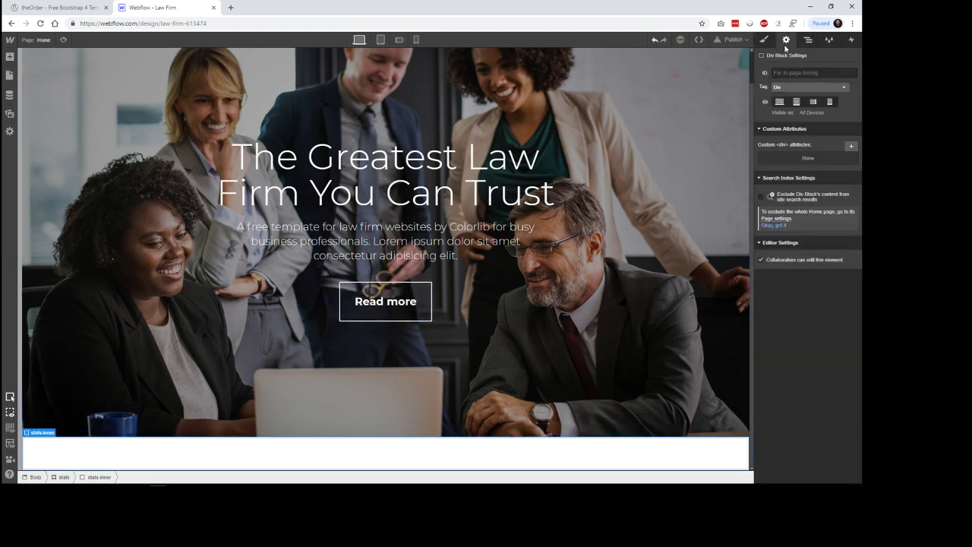
left_click(789, 86)
left_click(790, 89)
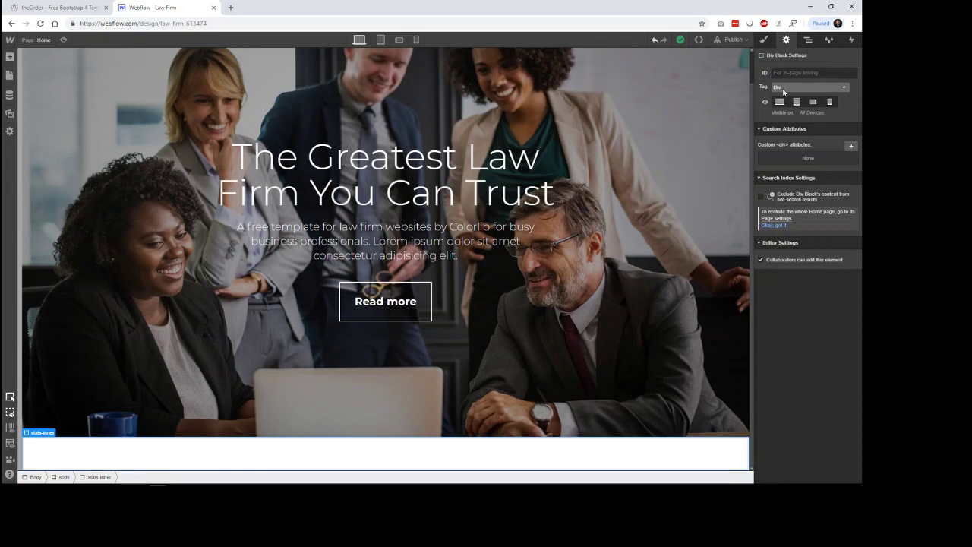
Step: Give the new child Div Block the class stats-group
left_click(141, 461)
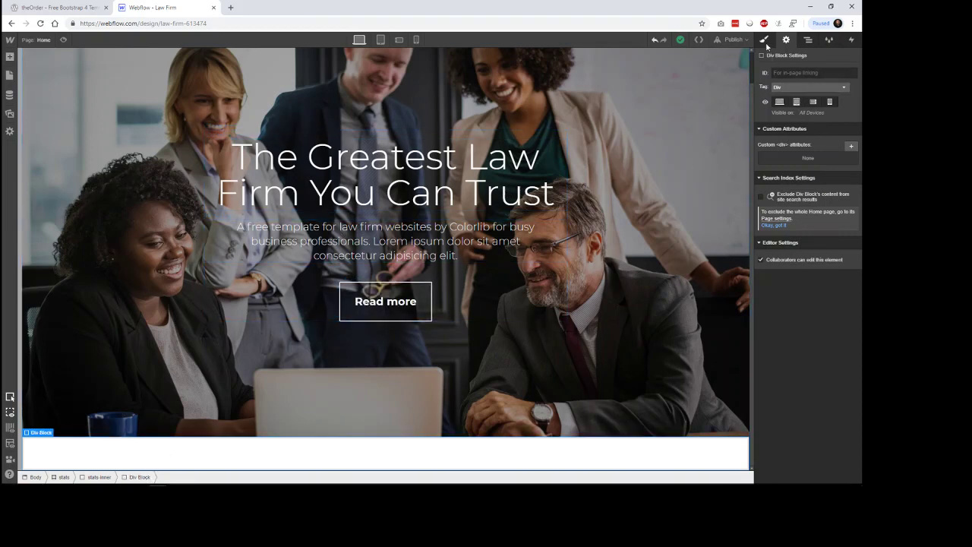
key("s")
key("ctrl+Return")
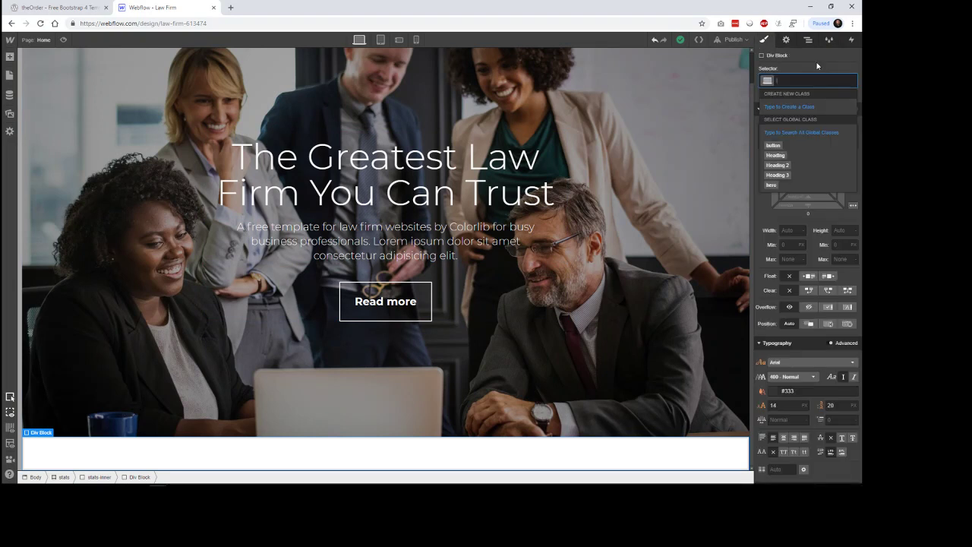
type("stat-gr")
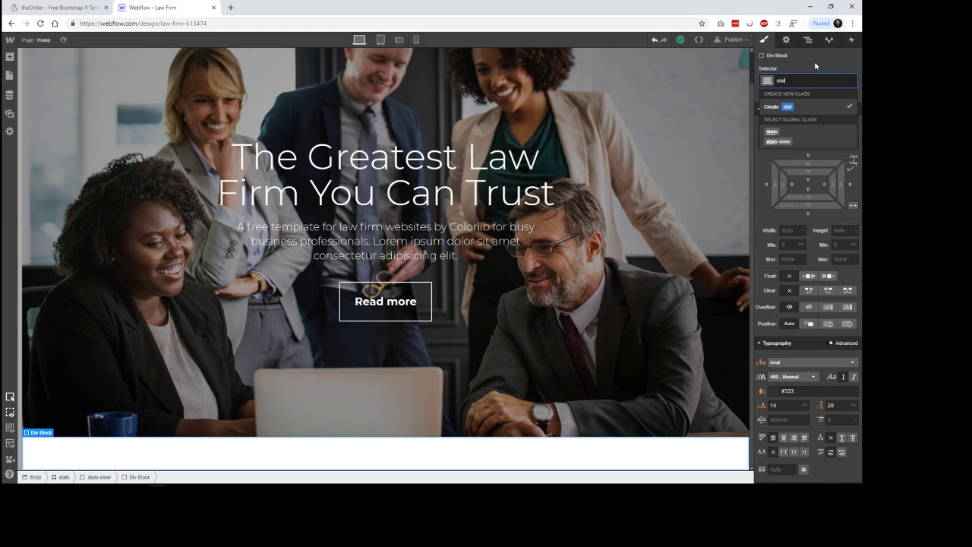
key("BackSpace")
key("BackSpace")
key("BackSpace")
type("s-group")
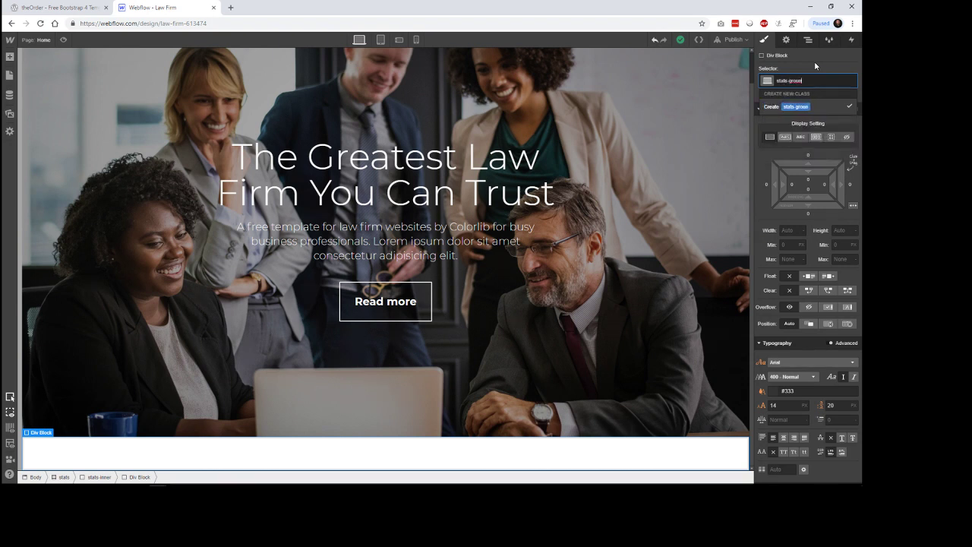
key("Return")
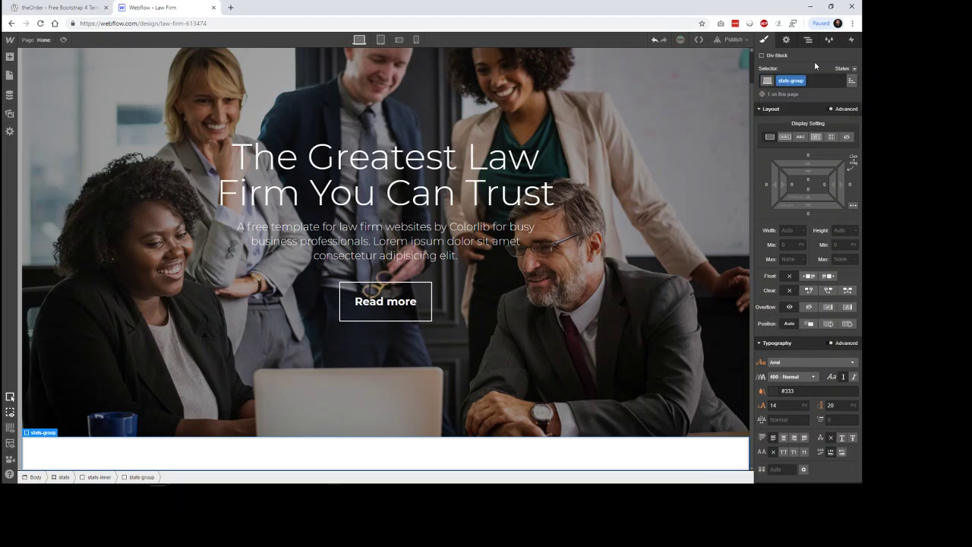
Step: Change the stats-group element's HTML tag to Article
left_click(786, 39)
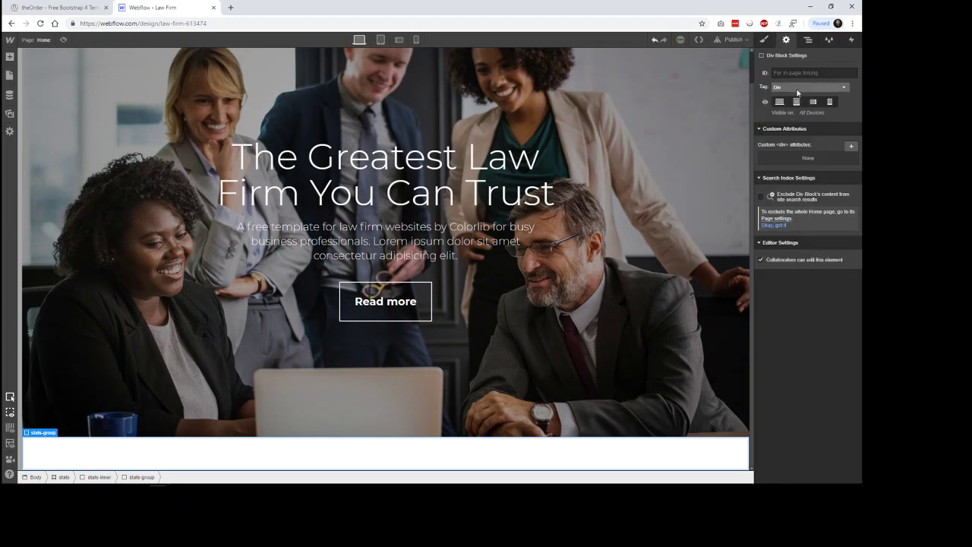
left_click(797, 88)
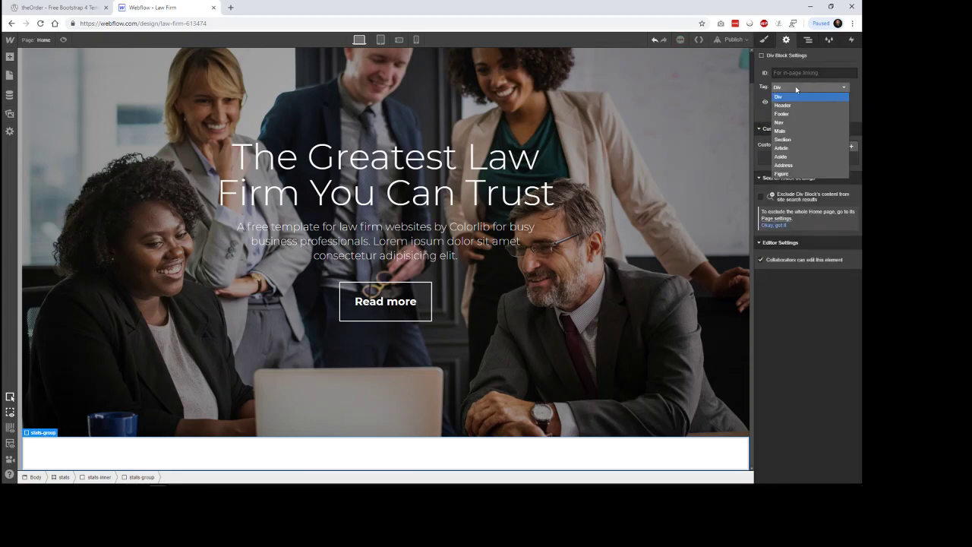
left_click(792, 147)
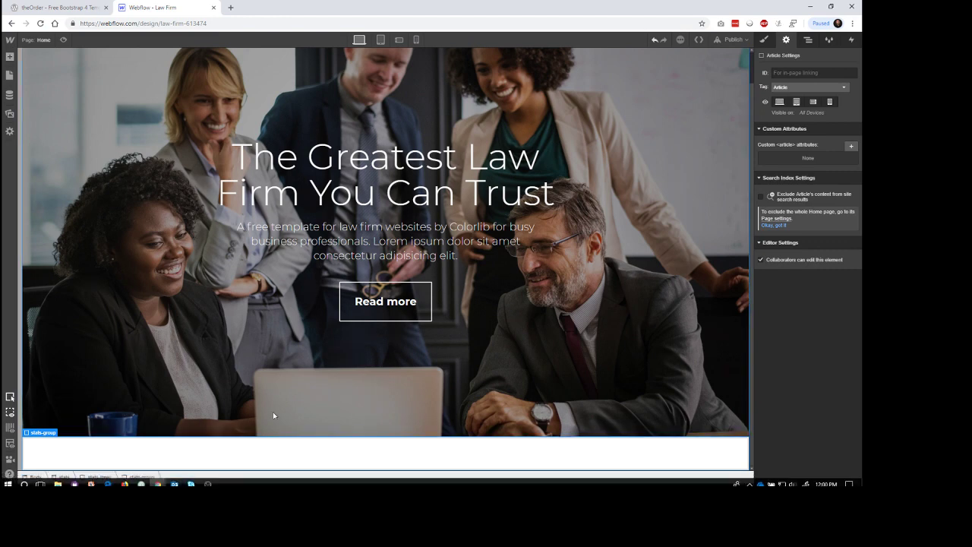
left_click(73, 7)
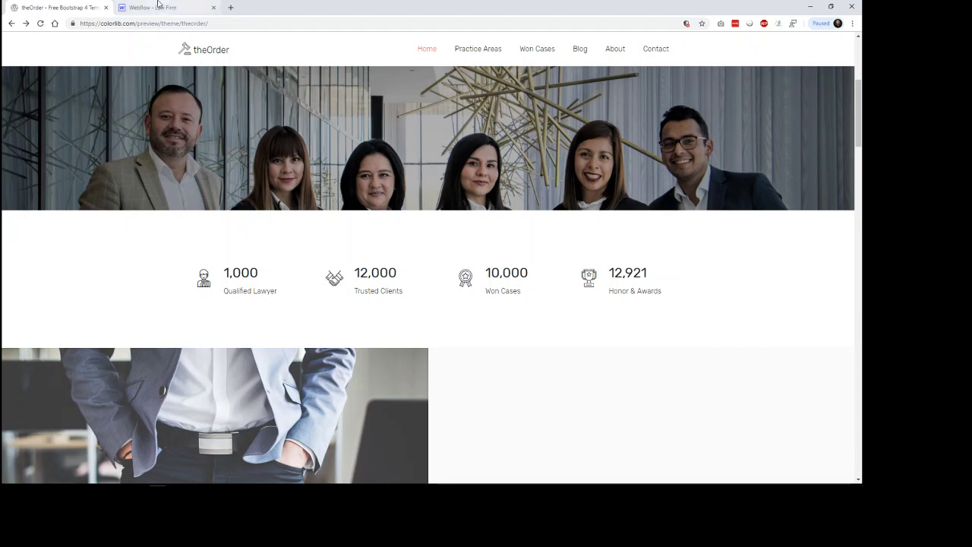
Step: Add a Div Block classed stats-image inside stats-group
left_click(156, 7)
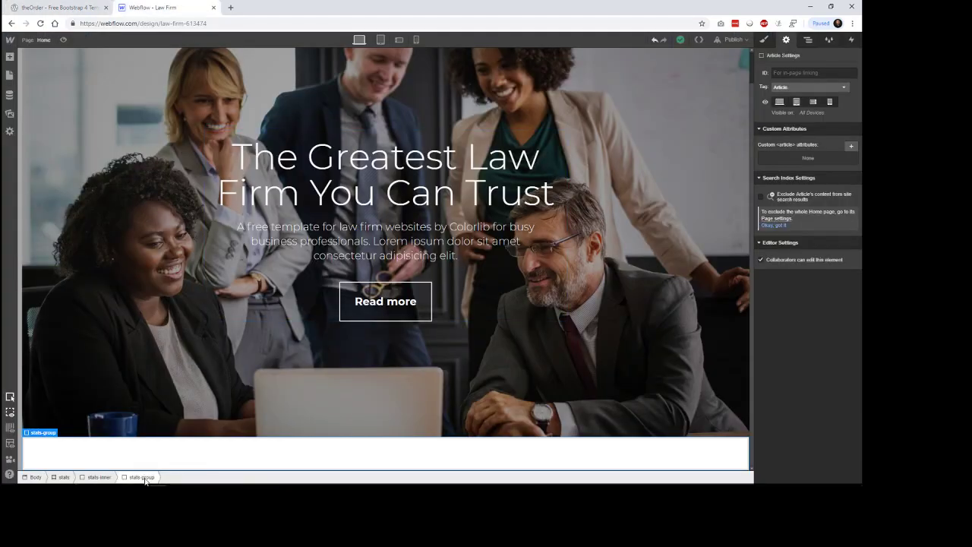
left_click(9, 56)
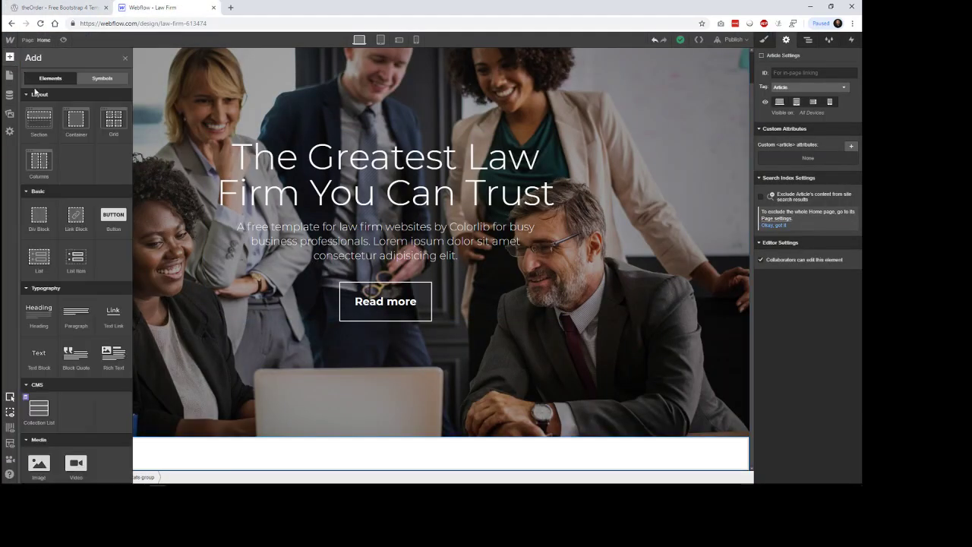
left_click_drag(45, 236, 166, 481)
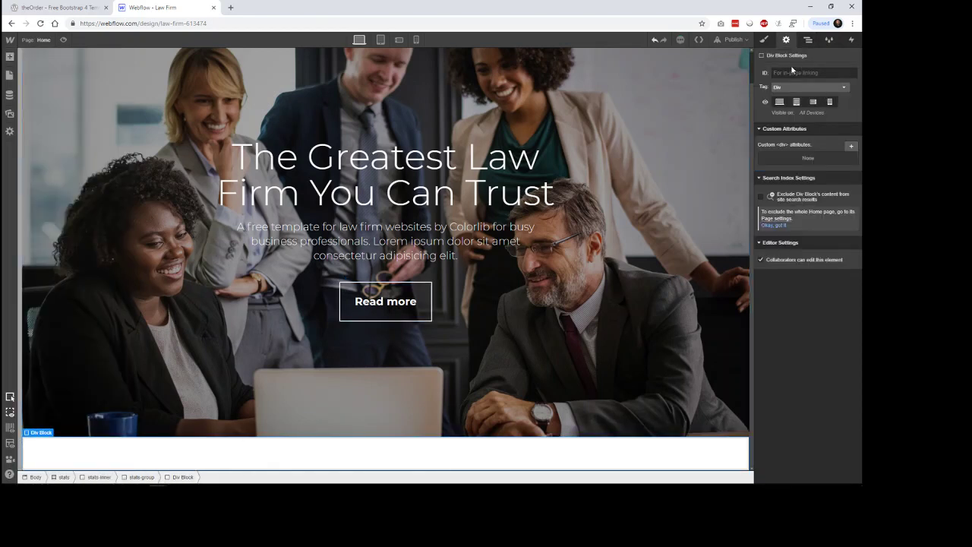
key("s")
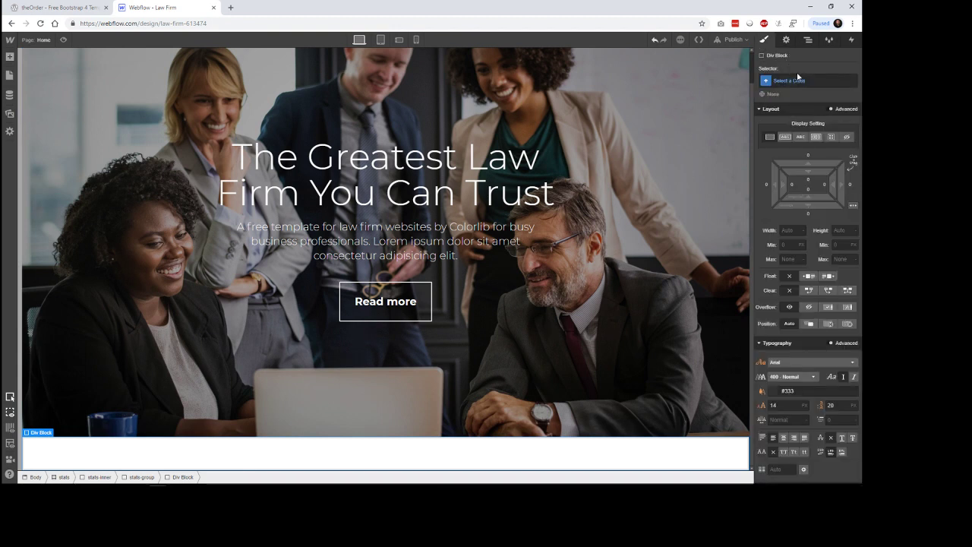
left_click(799, 80)
type("stat")
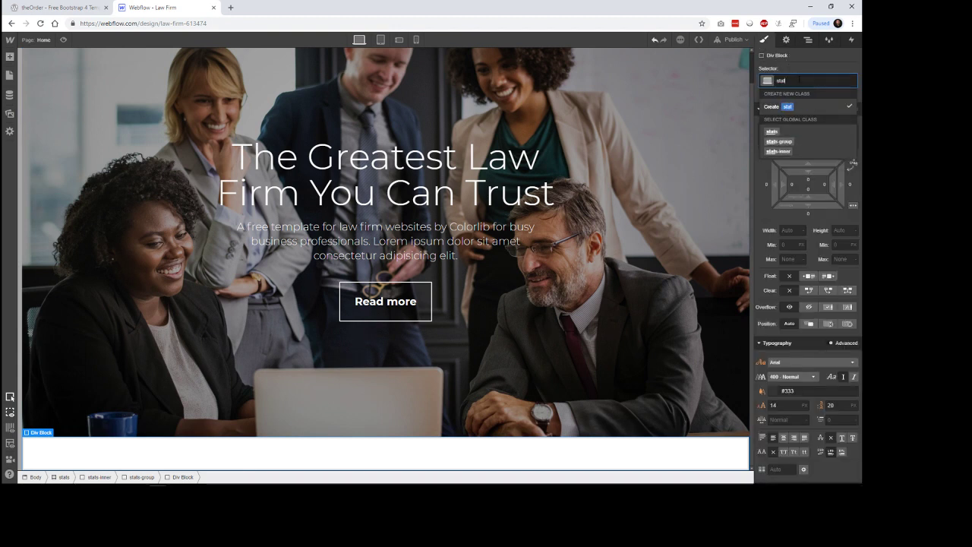
type("s")
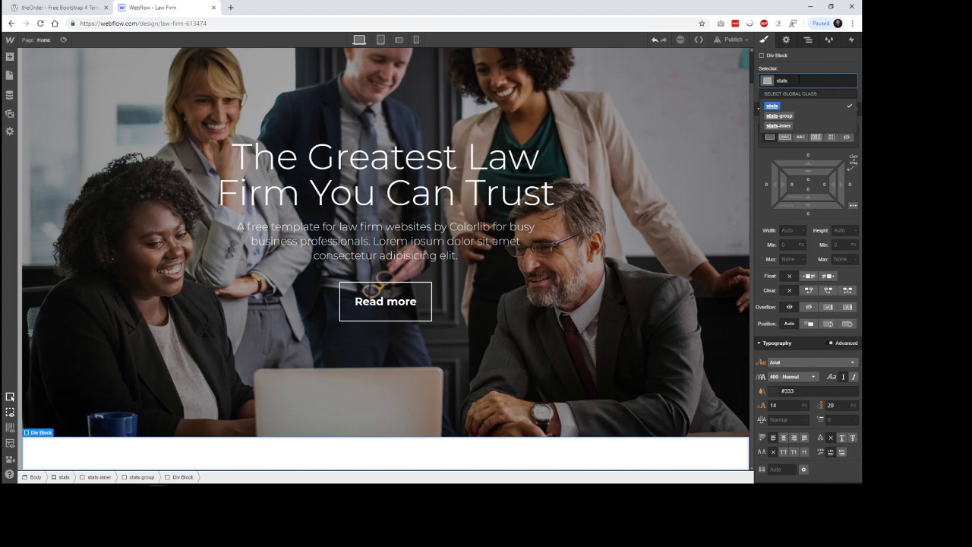
type("-image")
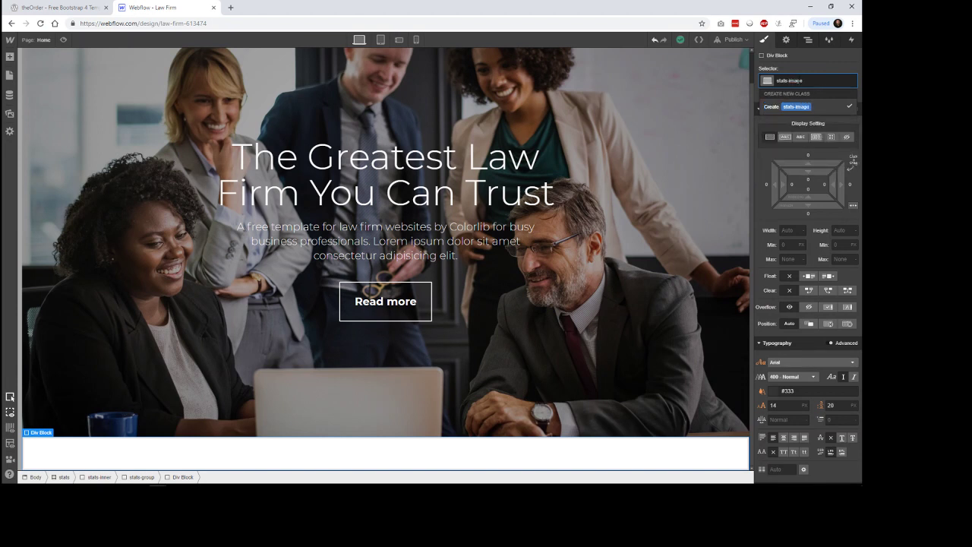
key("Return")
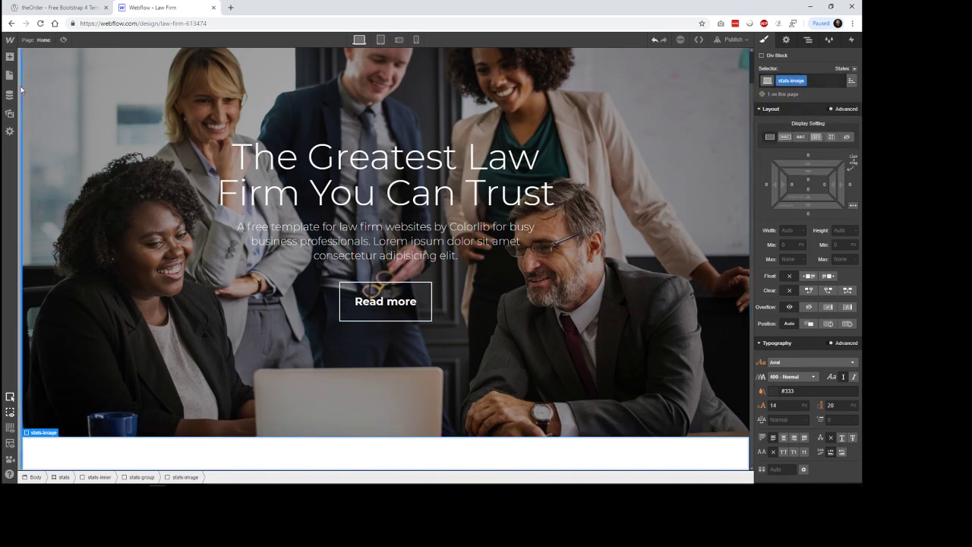
Step: Add a second Div Block classed stats-text inside stats-group
left_click(10, 56)
left_click_drag(44, 235, 144, 477)
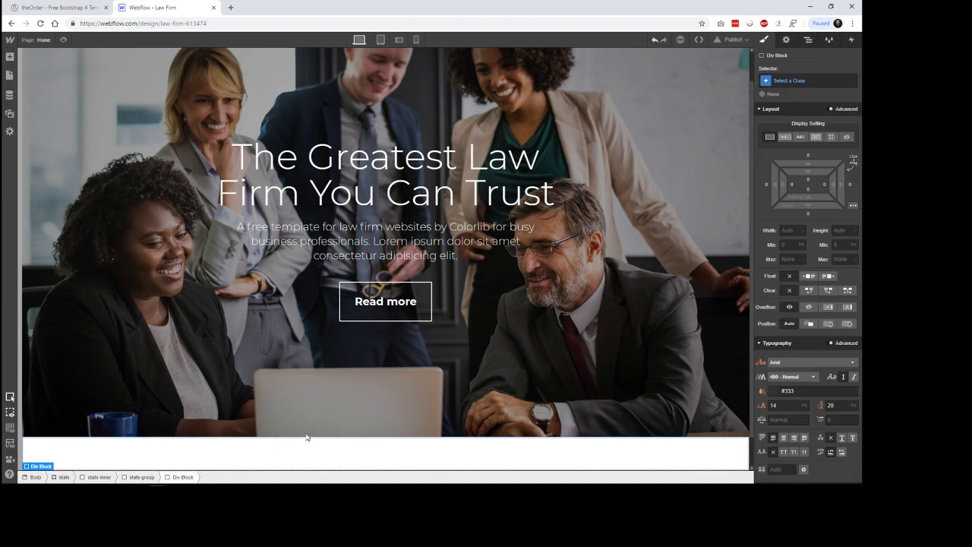
left_click(798, 81)
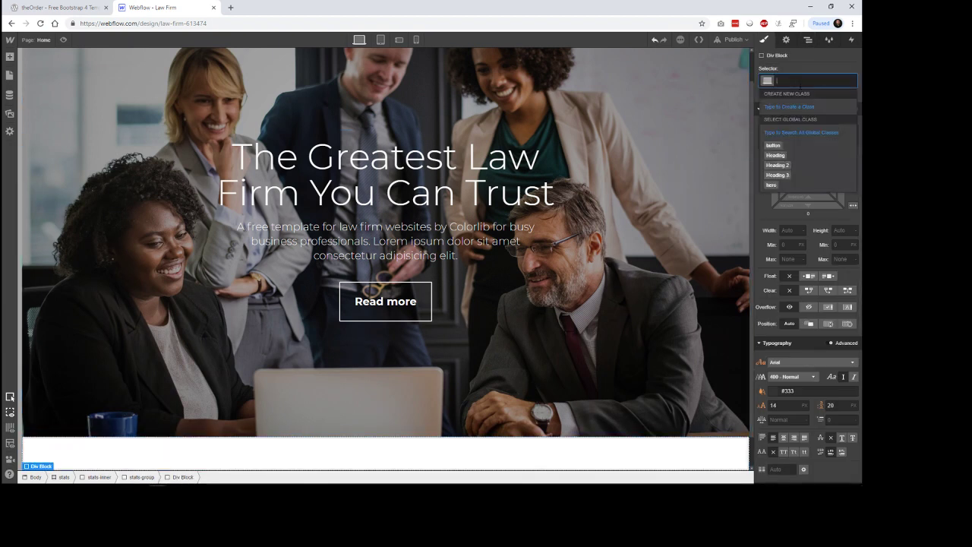
type("stats")
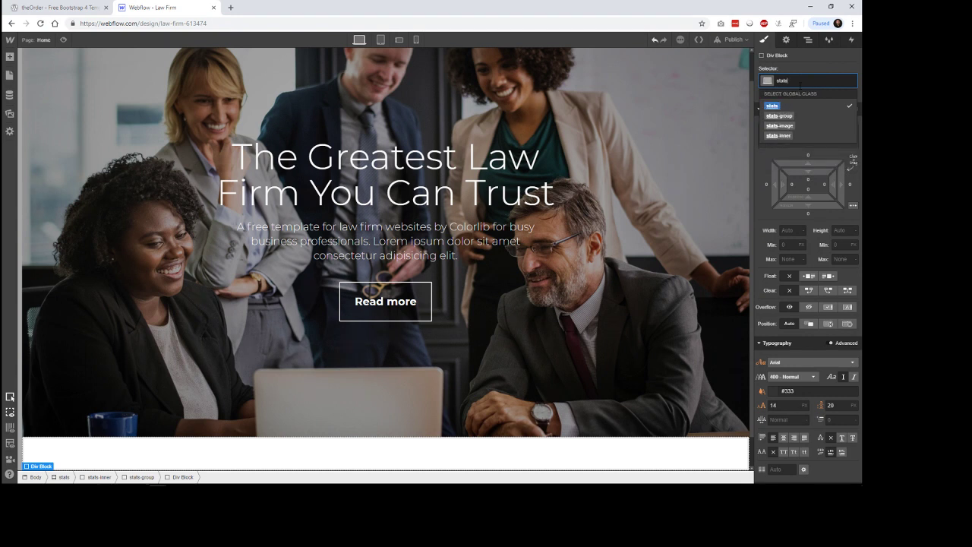
type("-ls")
type("xt")
key("Return")
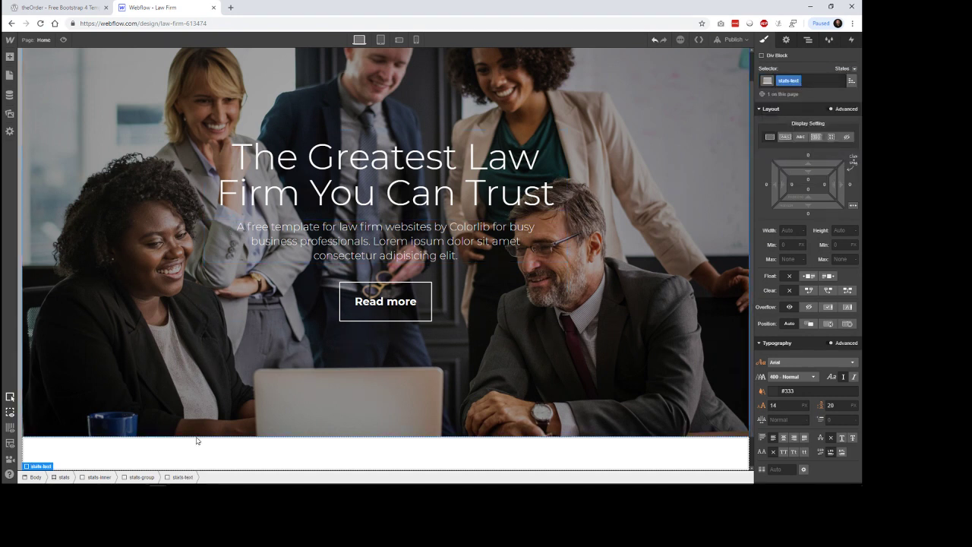
left_click(140, 476)
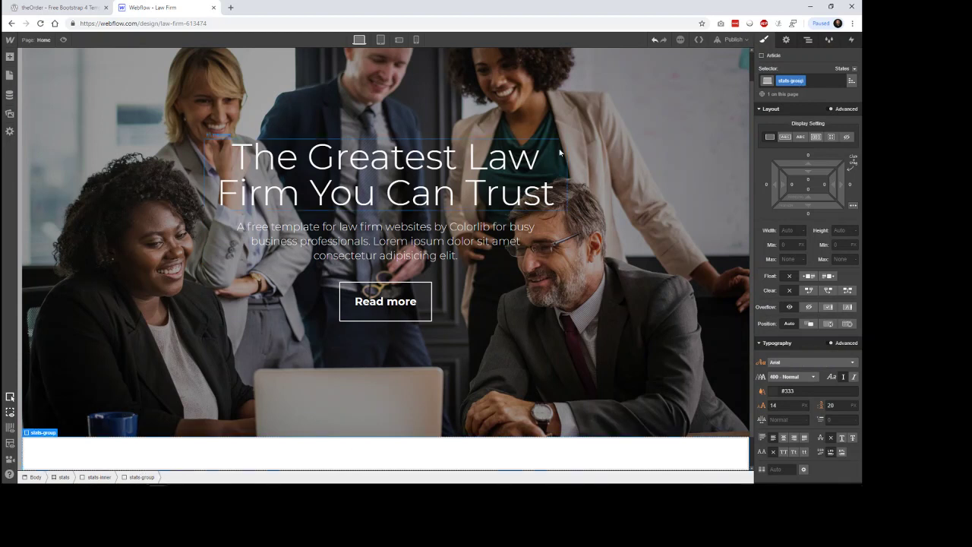
Step: Inspect stats, stats-inner, stats-group and its children in the Navigator, then select theOrder's 1,000 figure
left_click(807, 40)
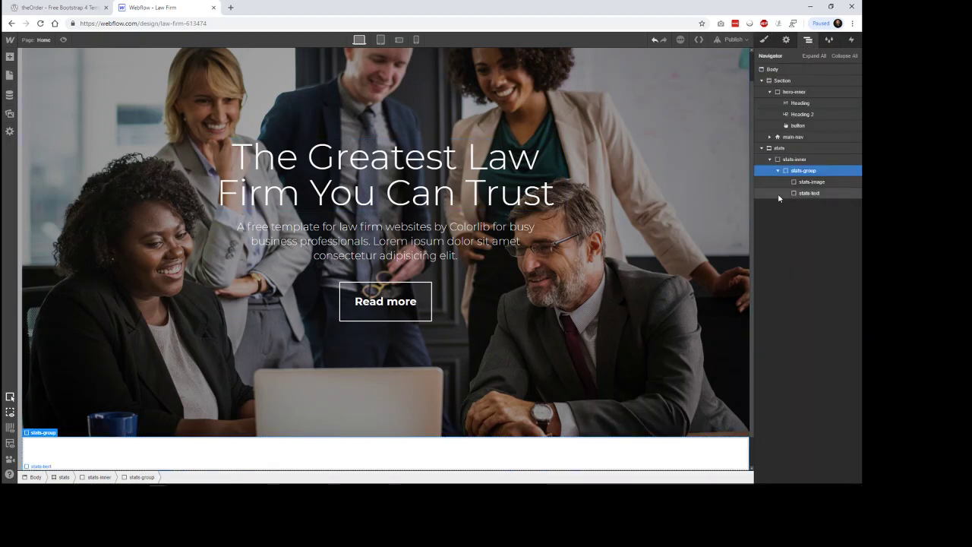
left_click(776, 148)
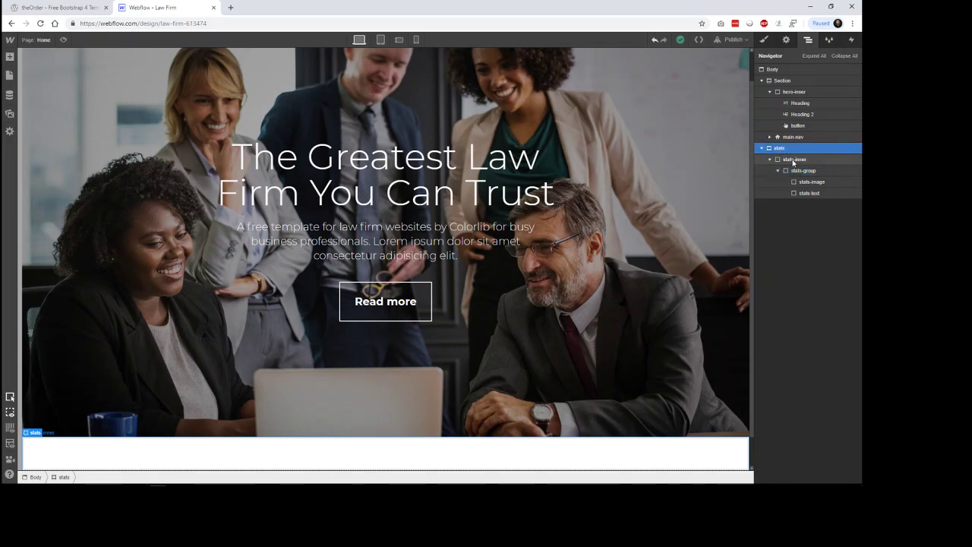
left_click(786, 160)
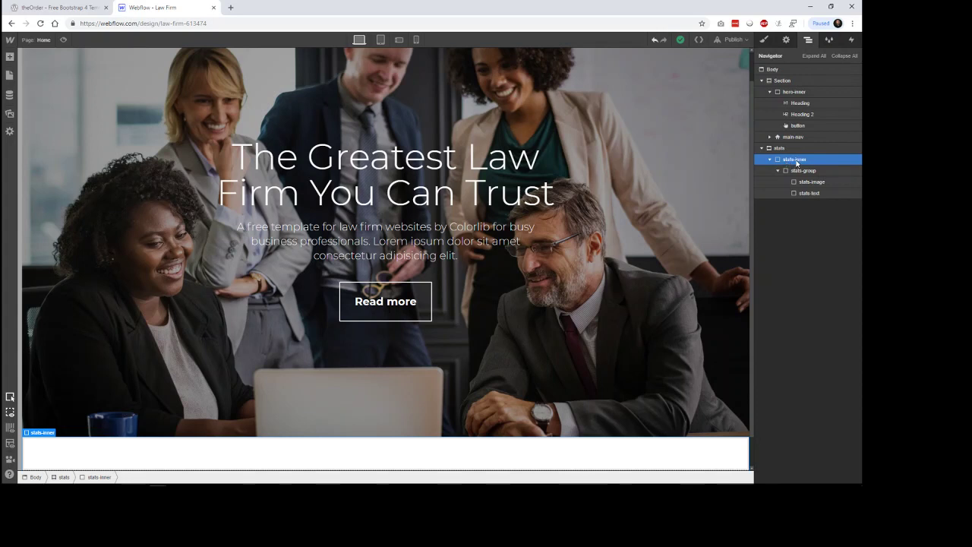
left_click(803, 172)
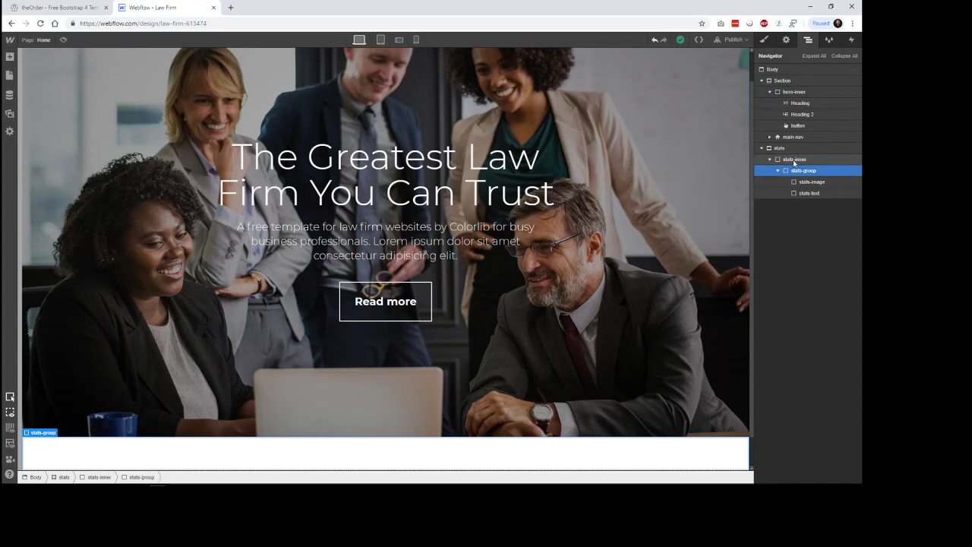
left_click(777, 170)
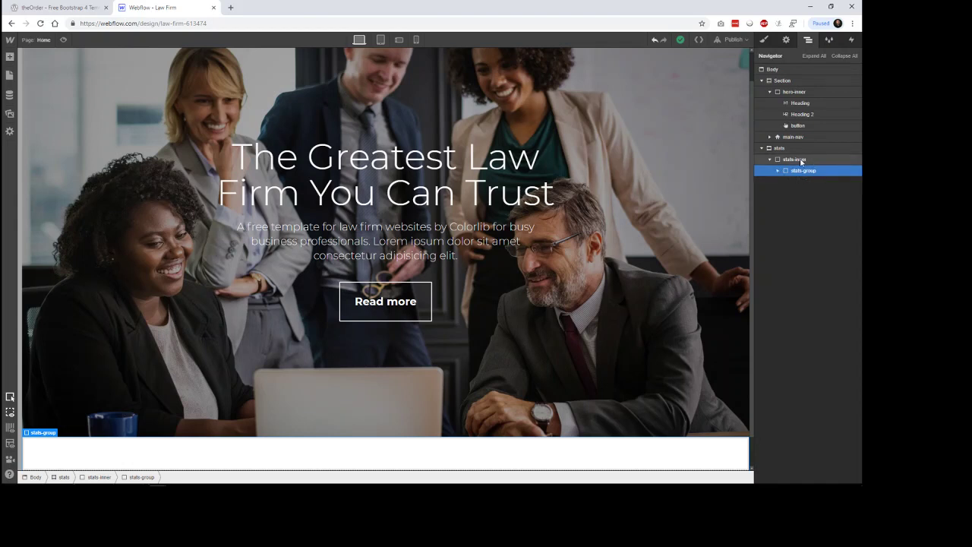
left_click(796, 161)
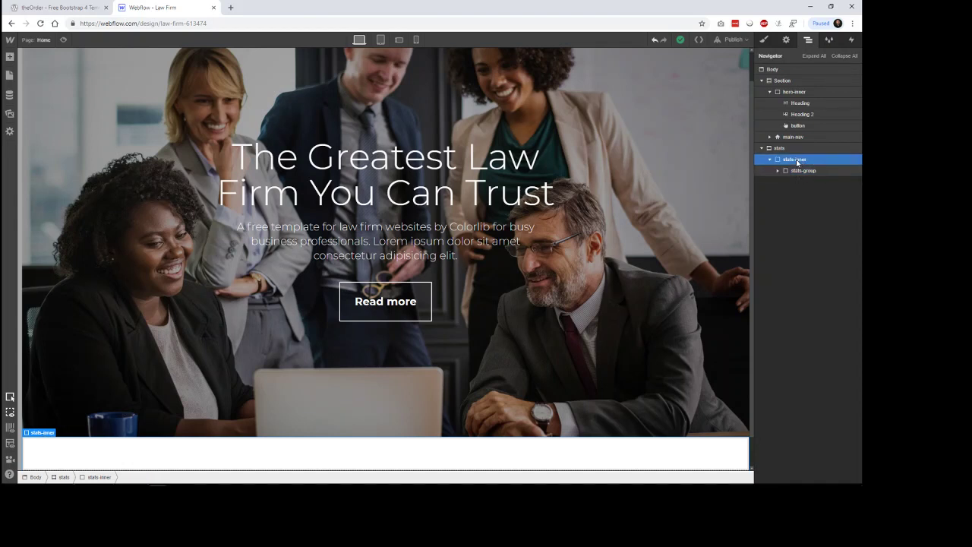
left_click(777, 170)
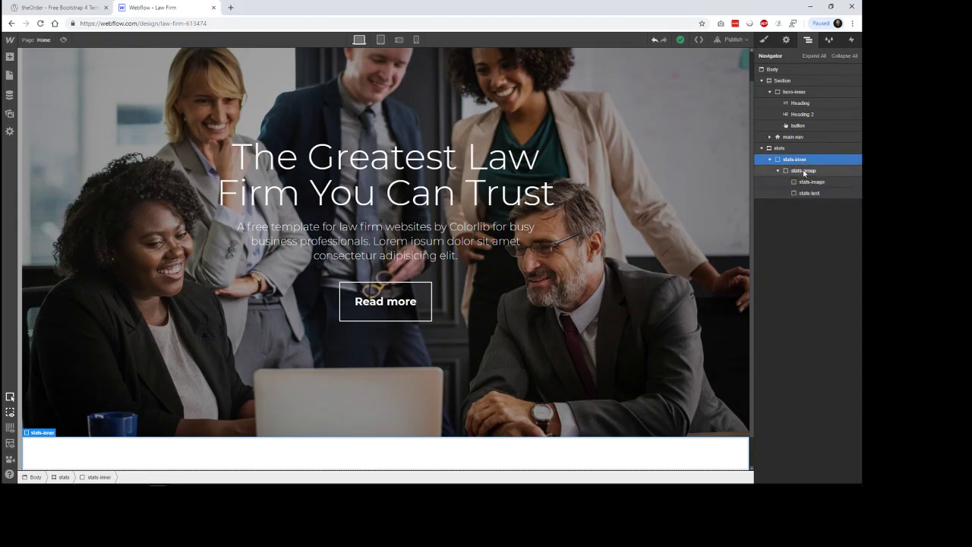
left_click(803, 171)
left_click(807, 182)
left_click(810, 194)
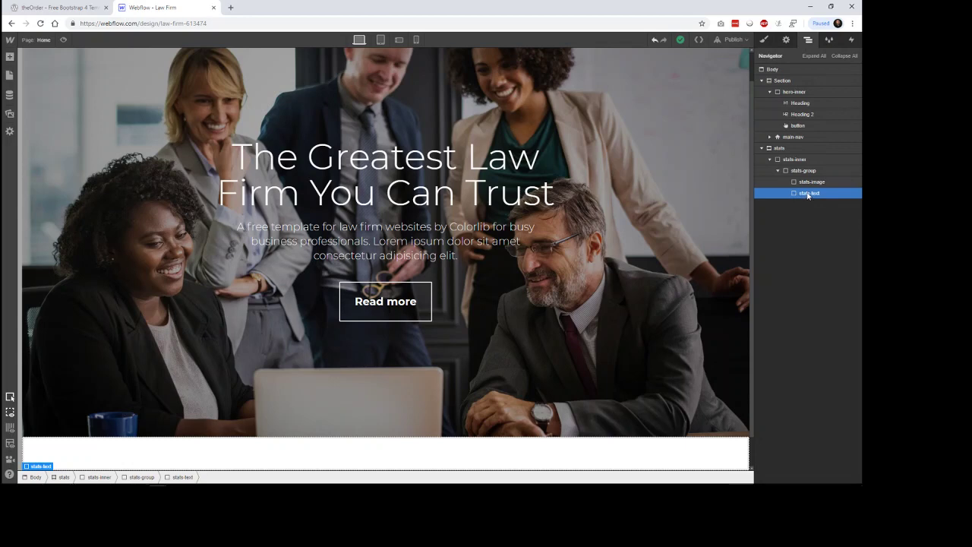
left_click(68, 6)
left_click_drag(225, 272, 286, 296)
Step: Add a Heading 4 reading 1,000 inside stats-text
left_click(225, 290)
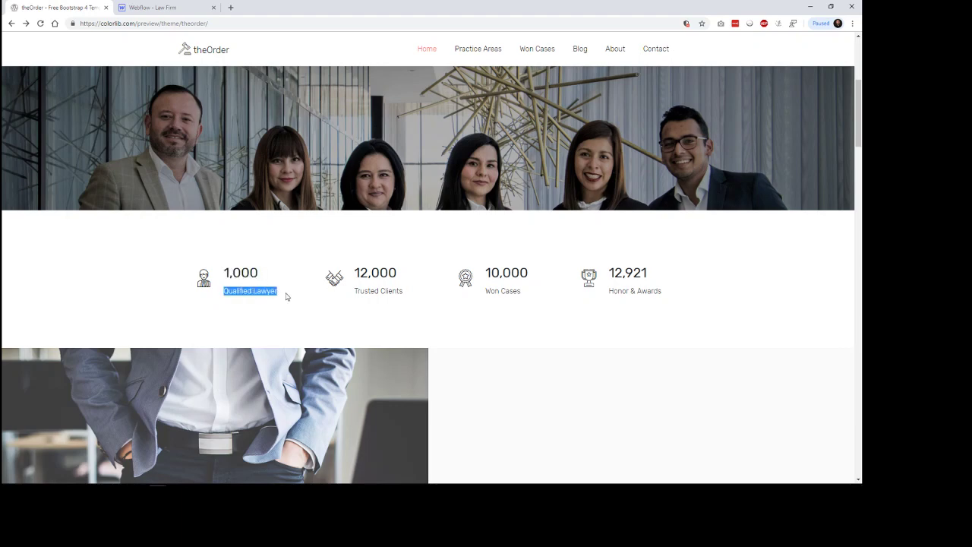
left_click(160, 8)
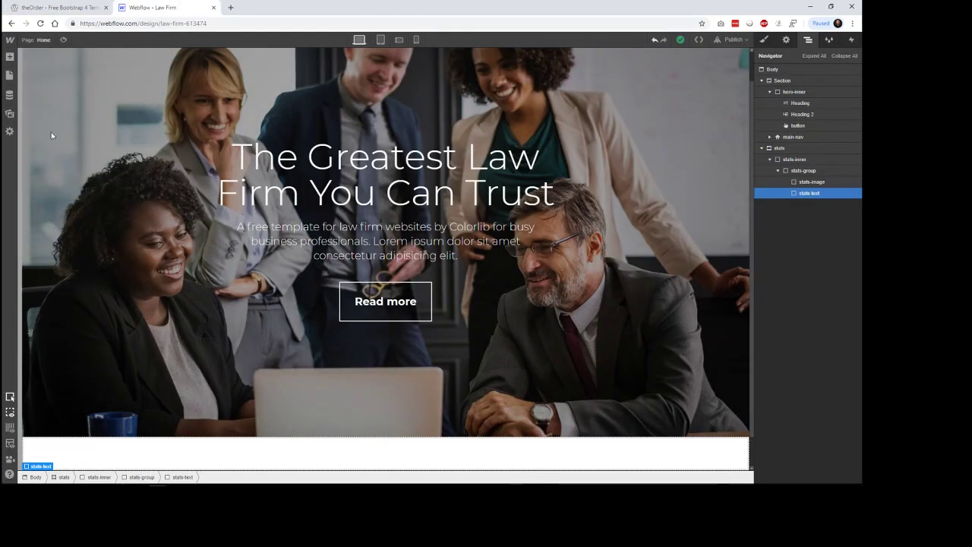
left_click(10, 57)
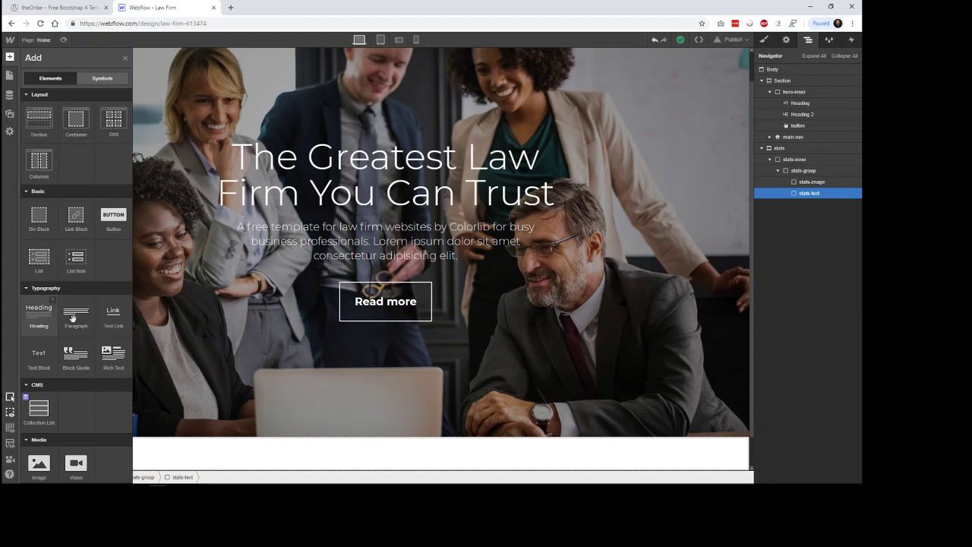
left_click_drag(38, 313, 814, 198)
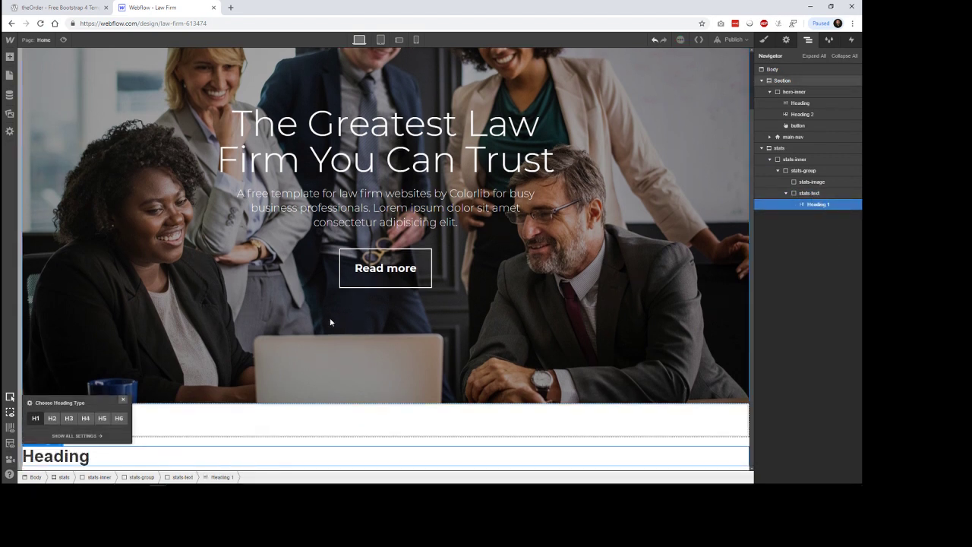
left_click(85, 418)
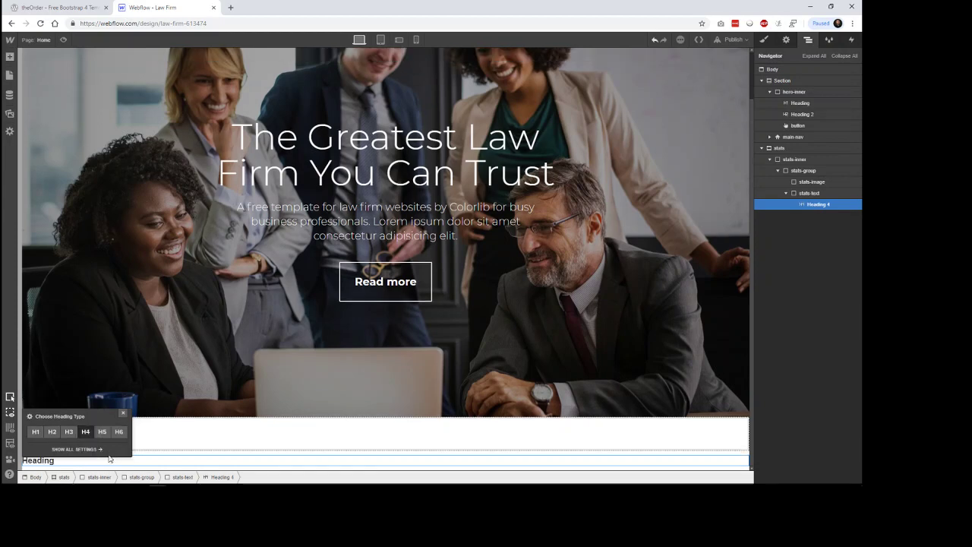
double_click(48, 462)
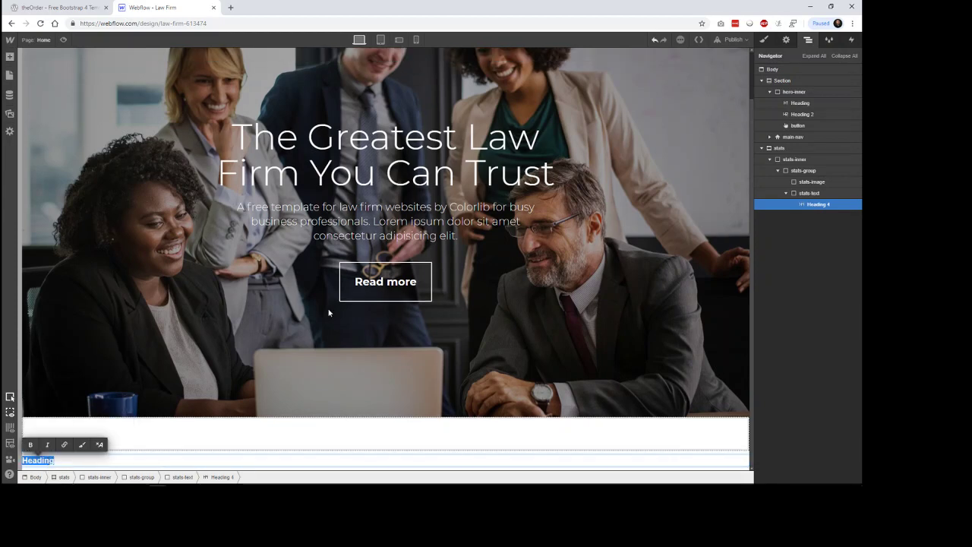
left_click(57, 6)
left_click(152, 7)
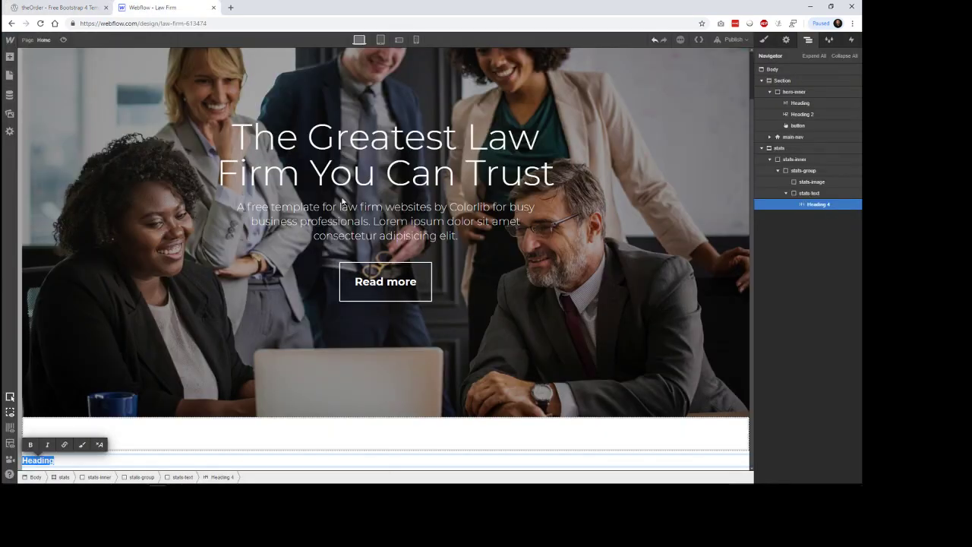
type("1000")
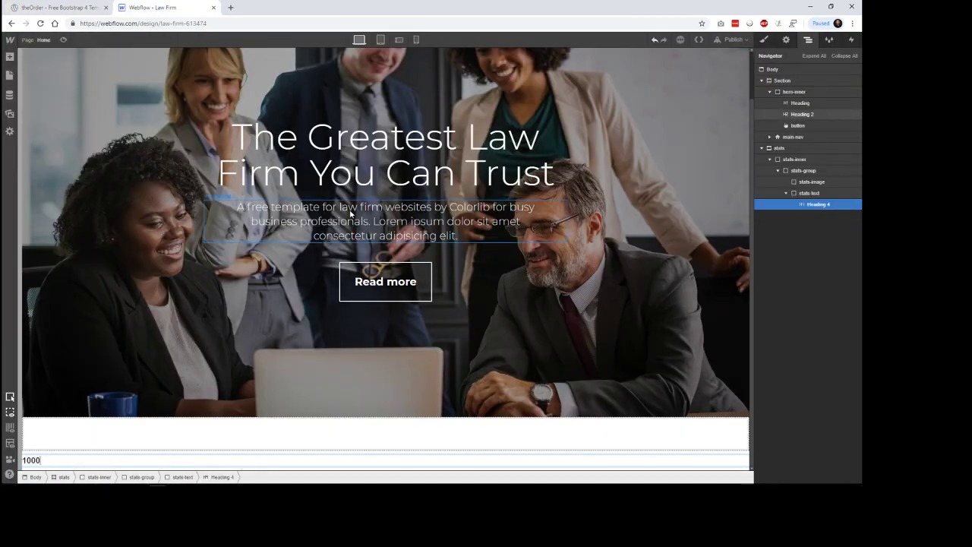
key("Left")
key("Left")
key("Left")
type(",")
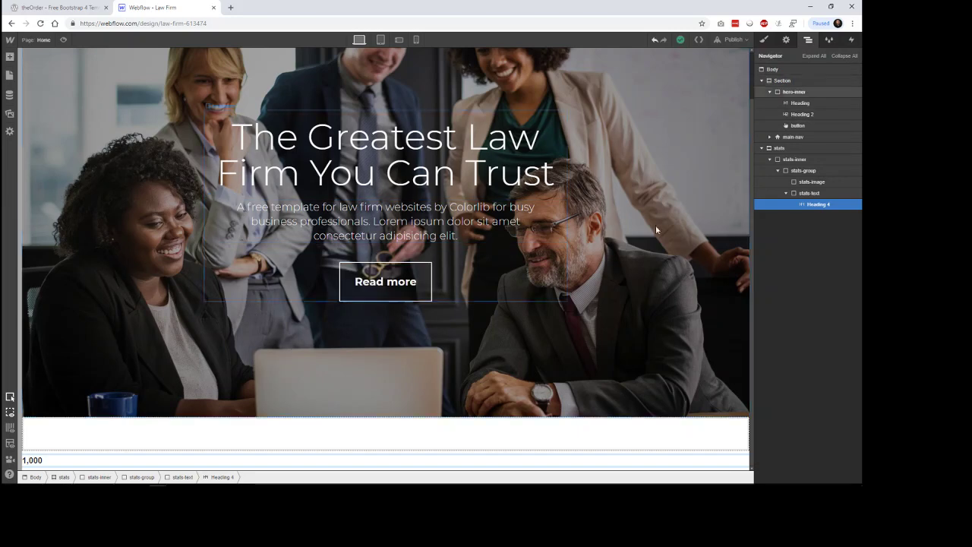
Step: Add a Heading 5 below it and begin typing Qualified Lawyers
left_click(813, 196)
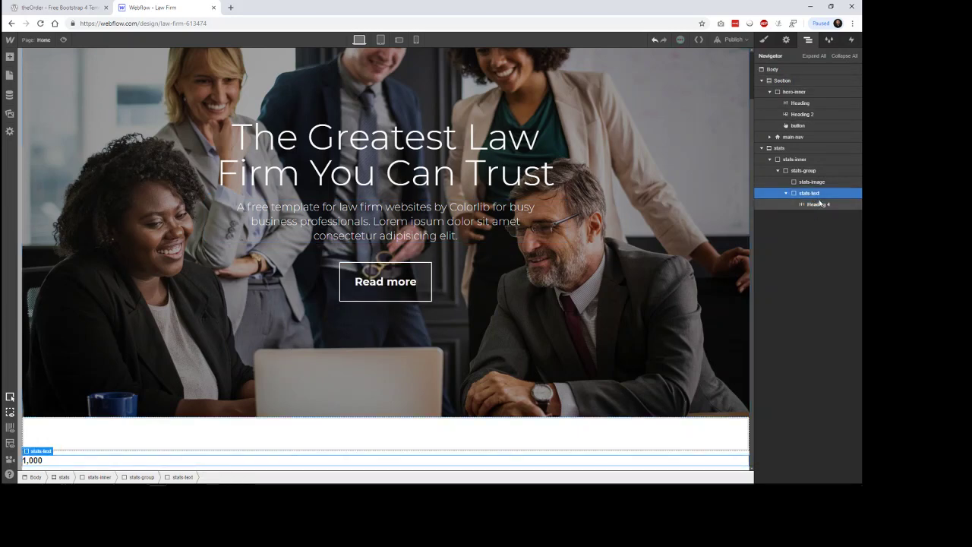
left_click(61, 8)
left_click_drag(224, 292, 289, 301)
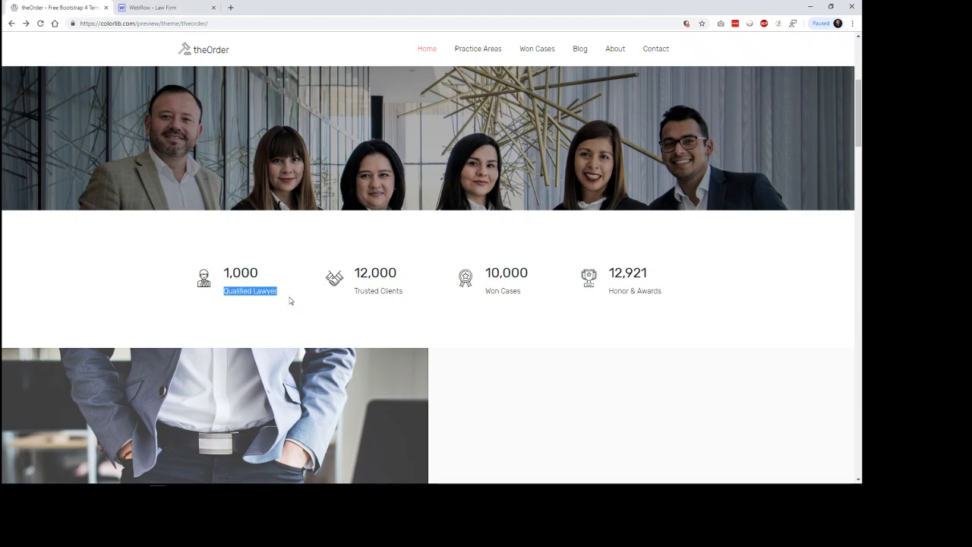
left_click(154, 7)
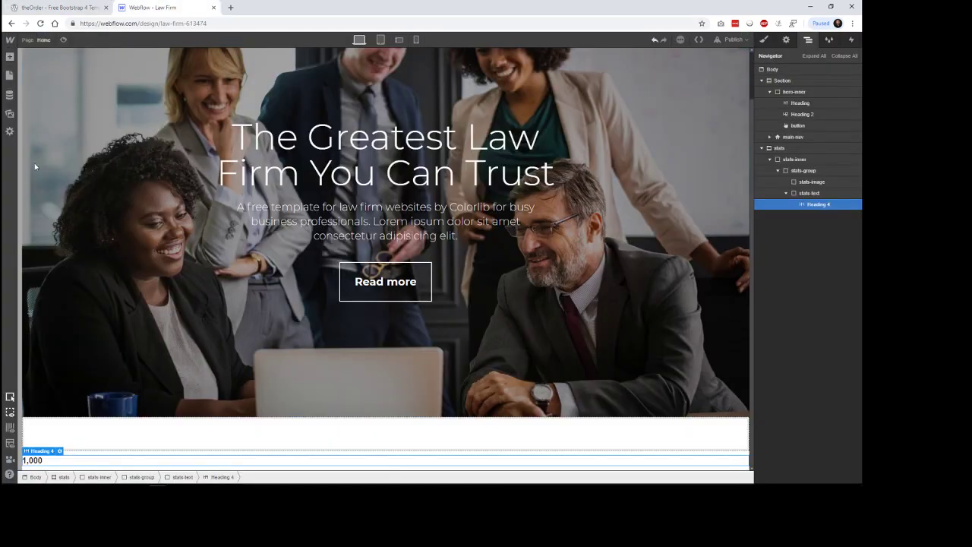
left_click(9, 56)
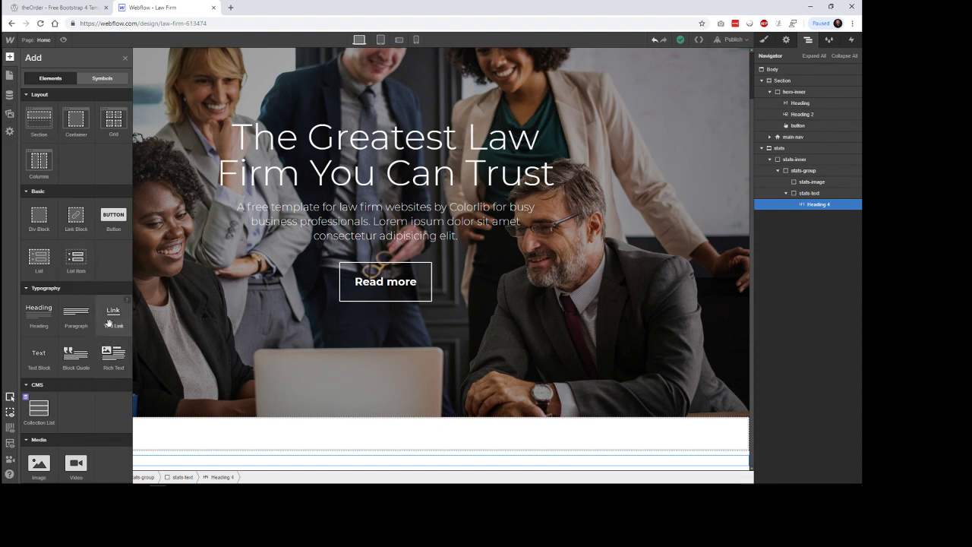
left_click_drag(42, 315, 816, 222)
left_click(101, 420)
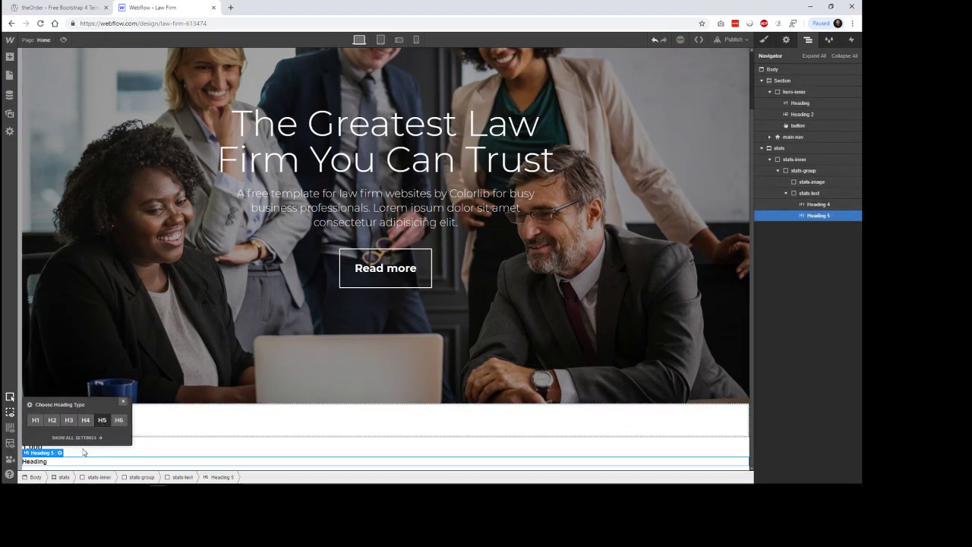
double_click(38, 461)
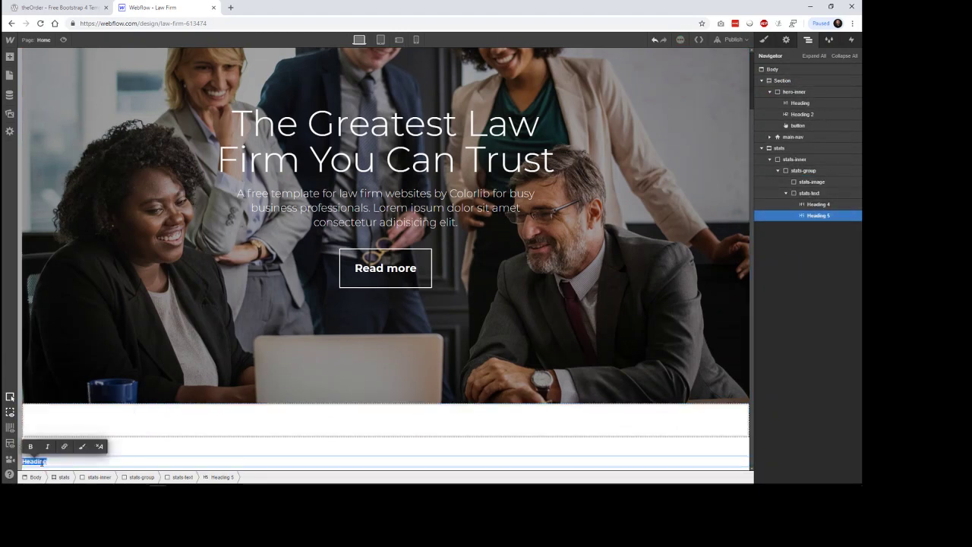
left_click(76, 7)
left_click(165, 7)
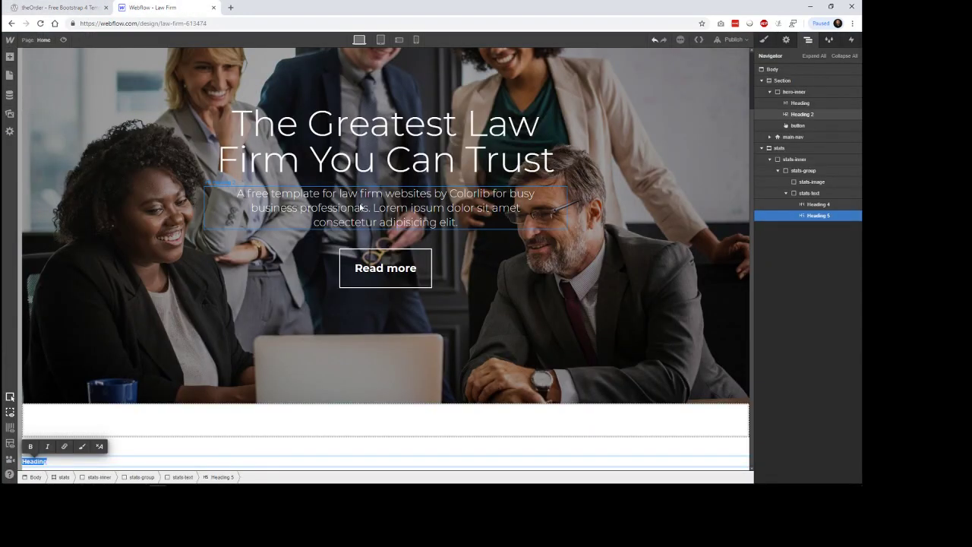
type("Qualified Lawyers")
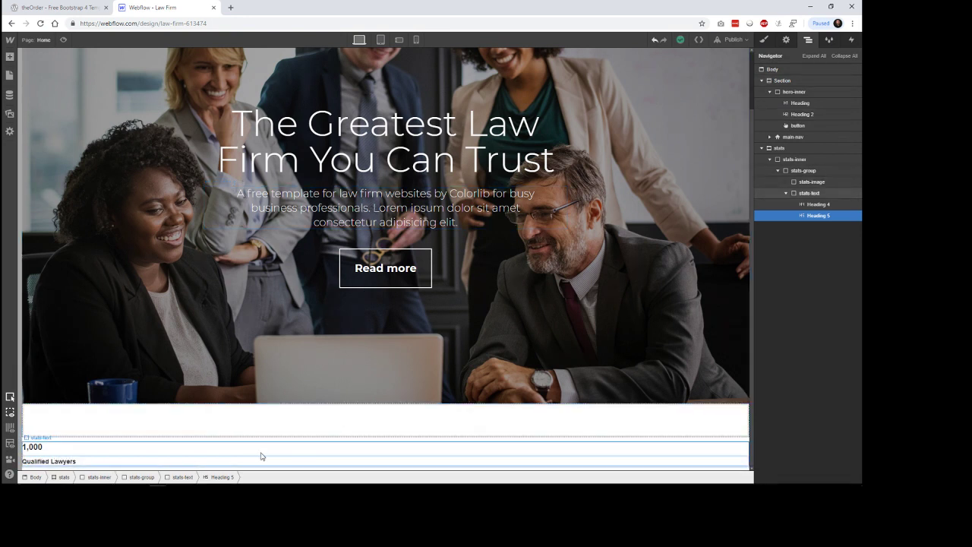
Step: Collapse stats-text in the Navigator and select the stats-image block
left_click(289, 432)
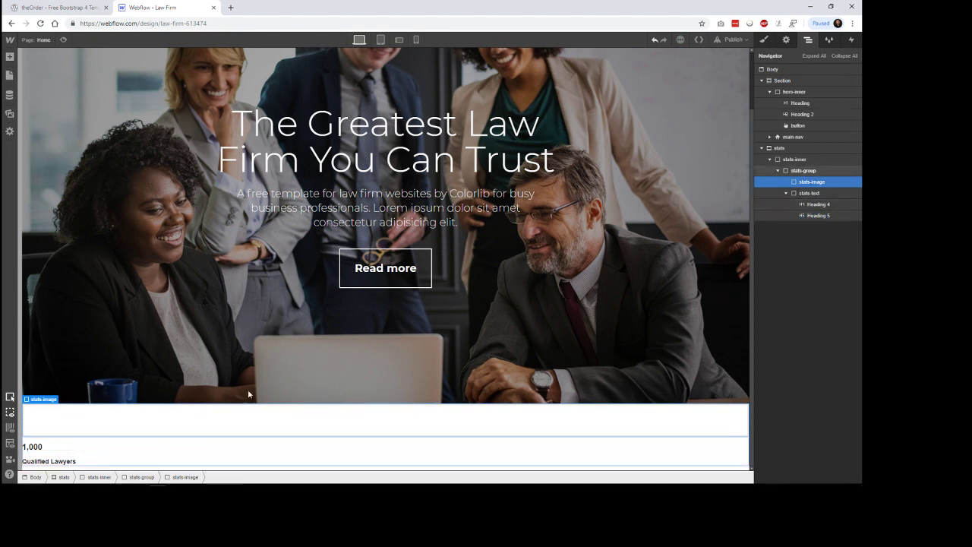
left_click(804, 171)
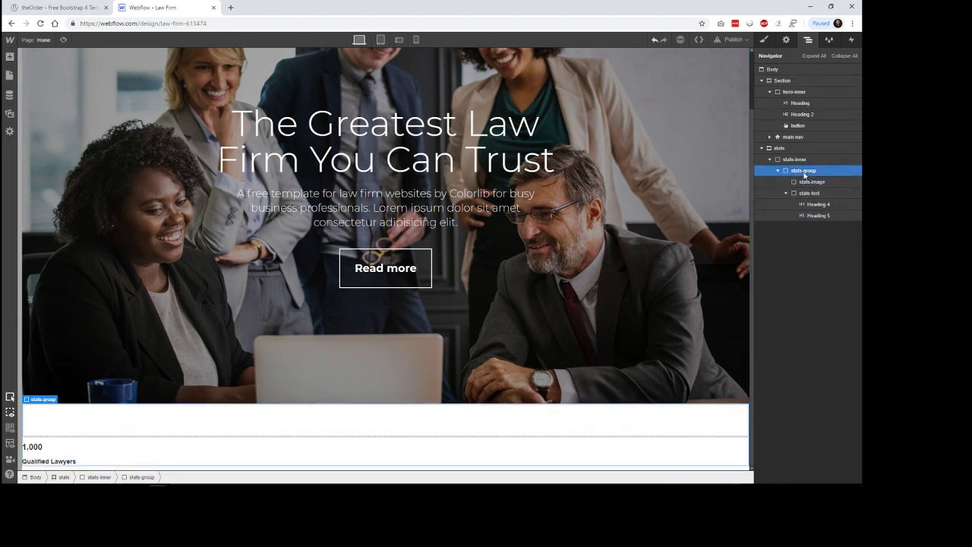
left_click(806, 182)
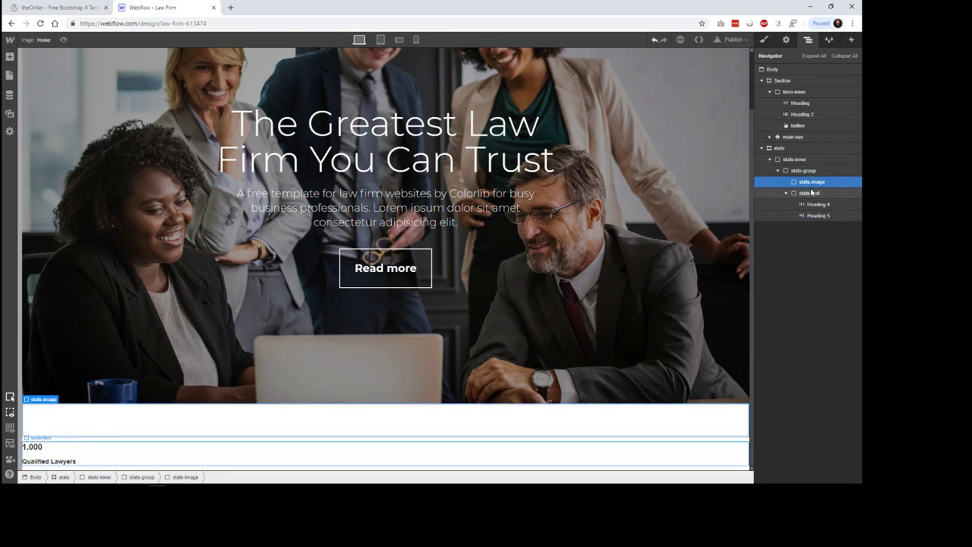
left_click(808, 194)
left_click(786, 195)
left_click(810, 183)
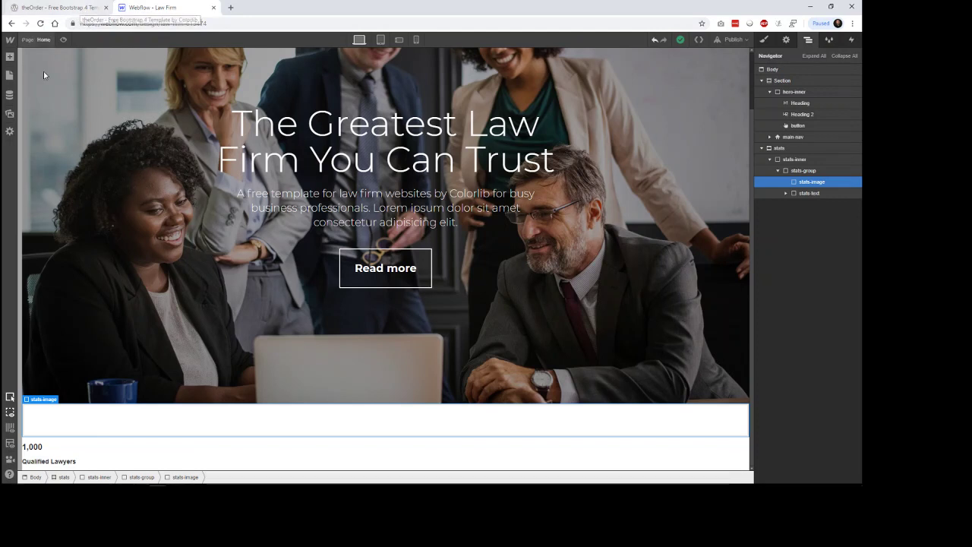
Step: Drag a Text Block from the Add panel into stats-image
left_click(11, 57)
scroll(67, 293, "down", 2)
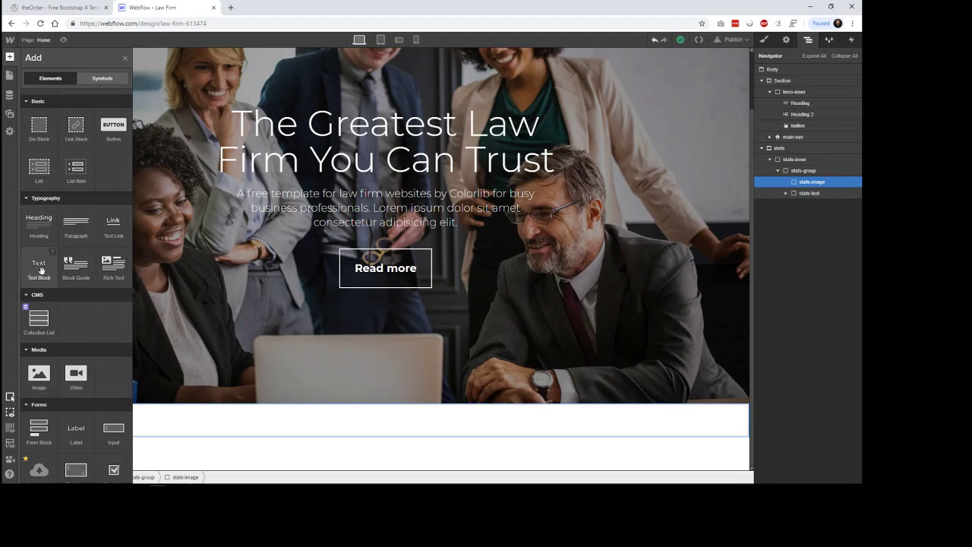
left_click_drag(39, 271, 821, 188)
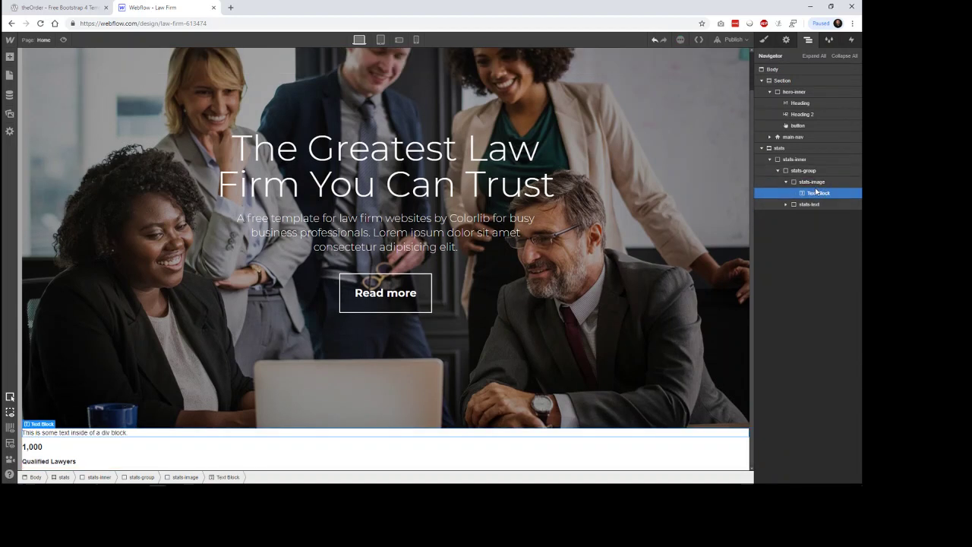
Step: Create and apply a new class named 'icon' on the text block
left_click(788, 42)
left_click(764, 40)
left_click(798, 81)
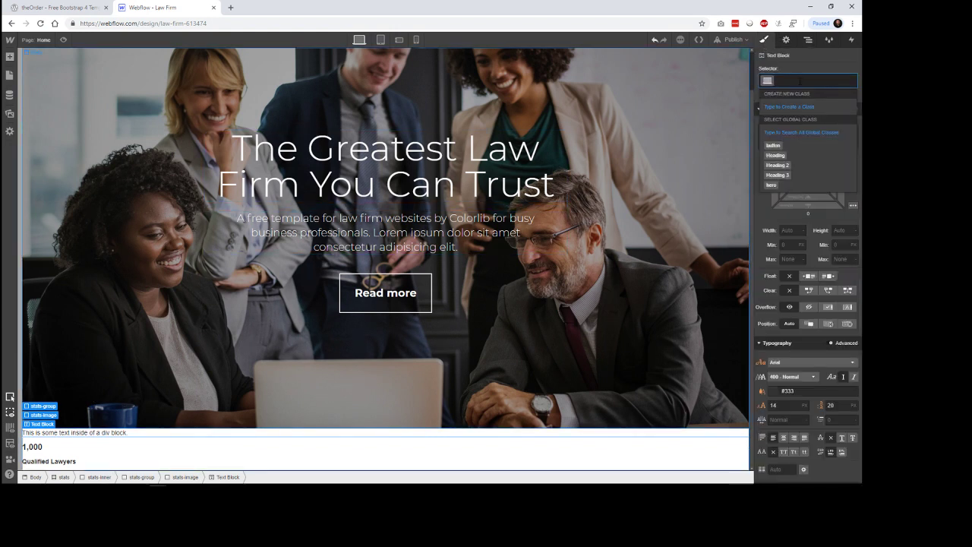
type("icon")
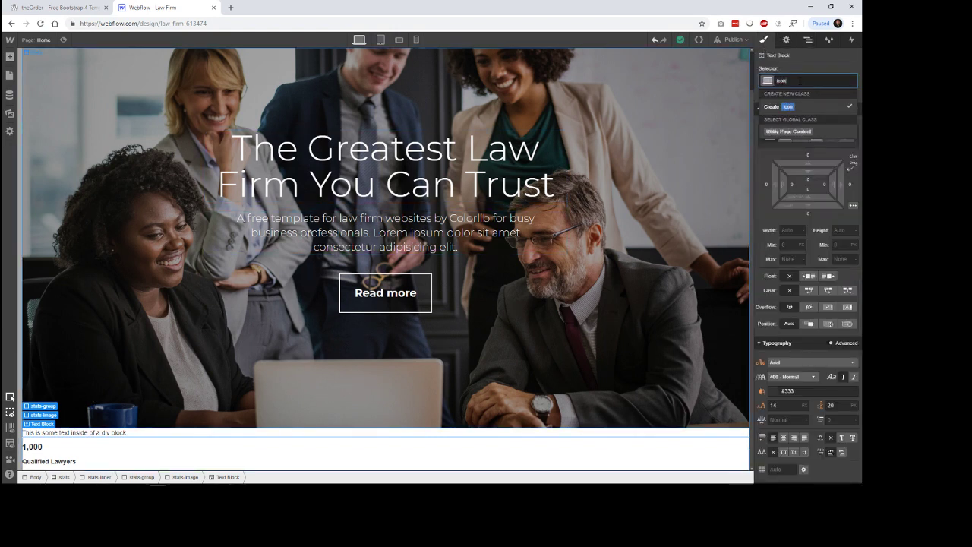
key("Return")
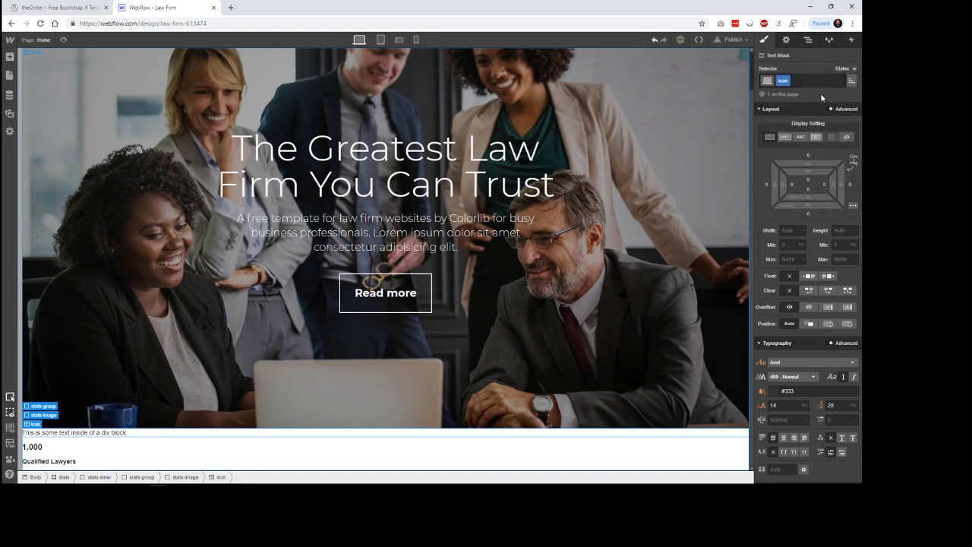
Step: Set the text block's font to Material design iconic font and select its placeholder text
left_click(833, 364)
scroll(833, 389, "down", 5)
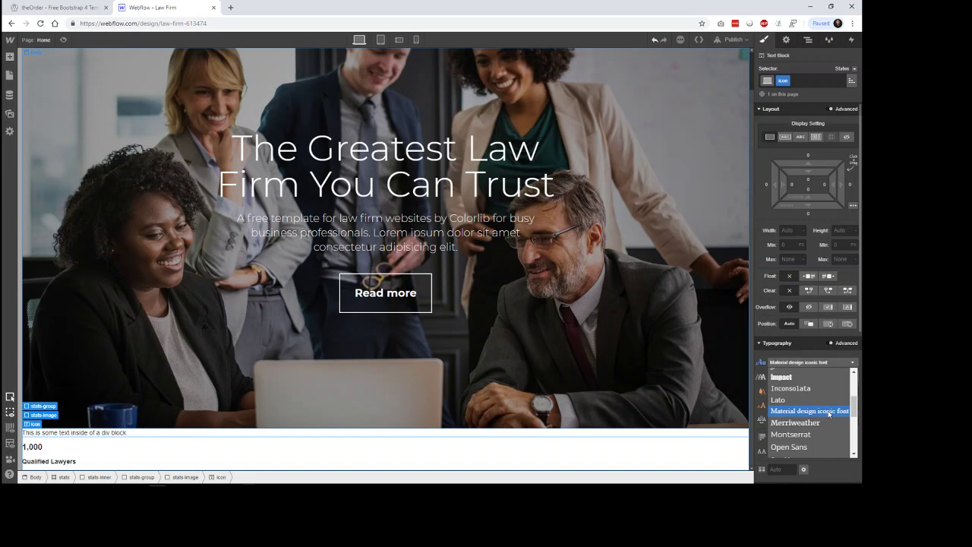
left_click(828, 413)
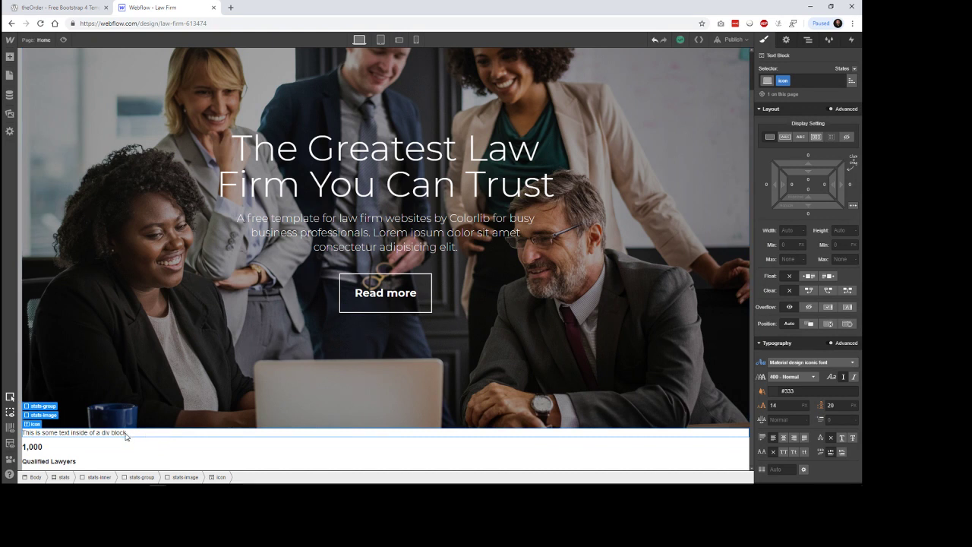
double_click(126, 434)
left_click_drag(126, 434, 22, 436)
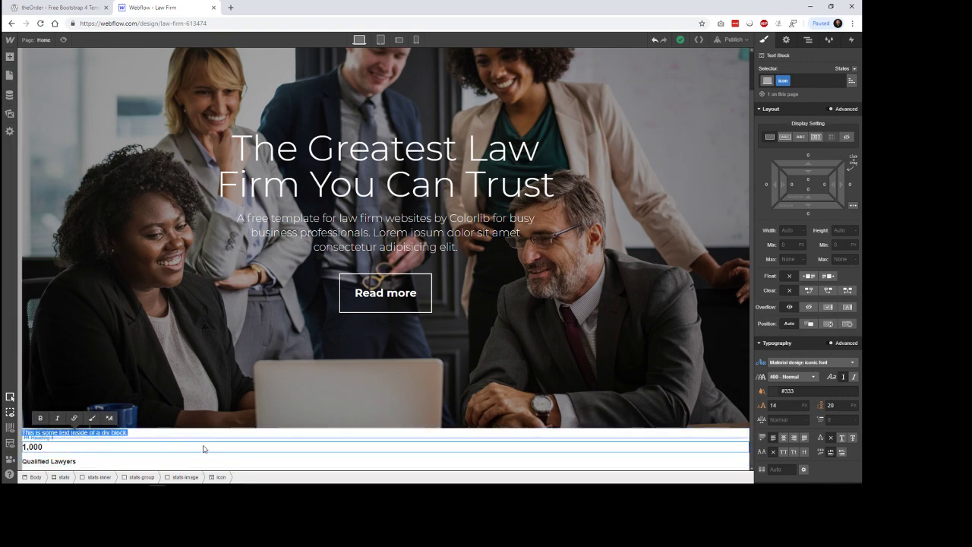
Step: Search 'iconic' in a new tab, open the Material Design Iconic Font cheatsheet, and show icon codes
left_click(231, 7)
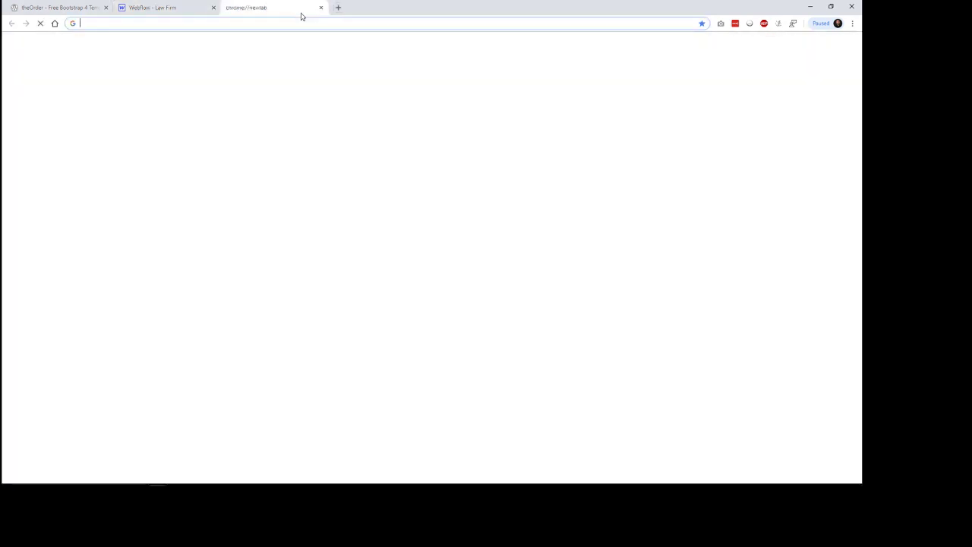
type("iconic")
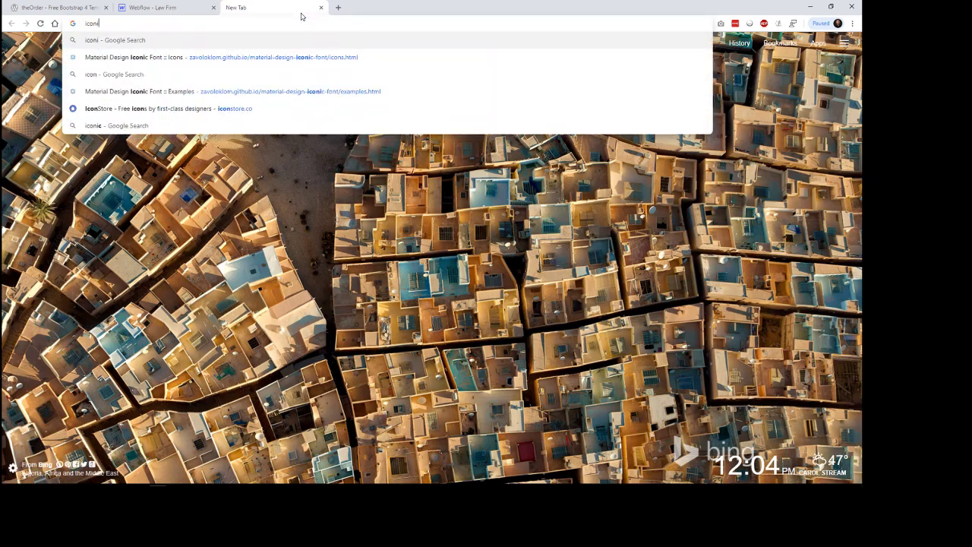
left_click(306, 58)
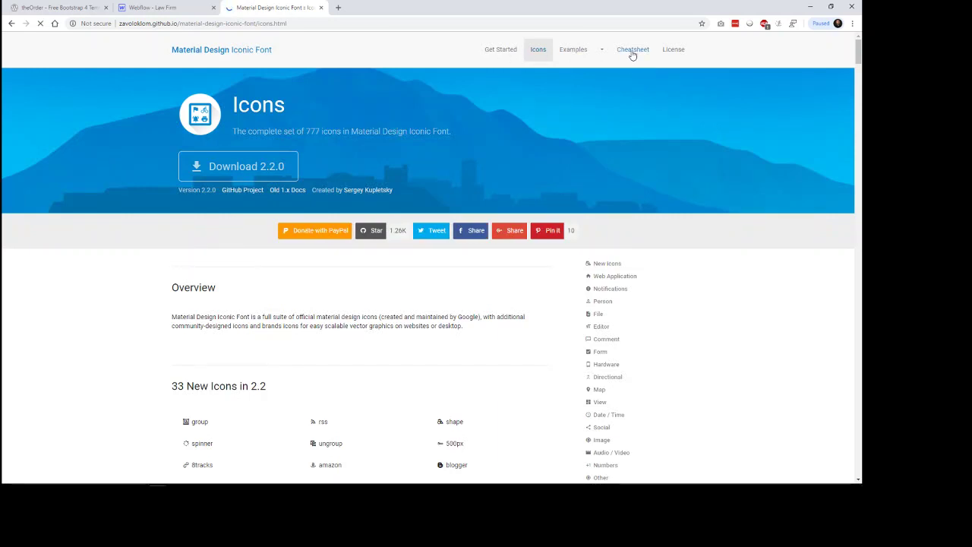
left_click(633, 54)
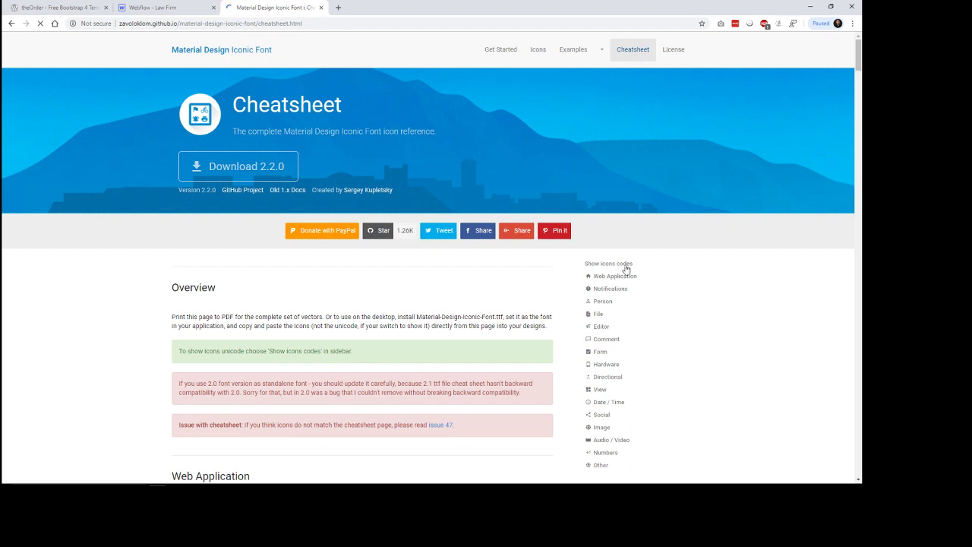
scroll(653, 275, "down", 3)
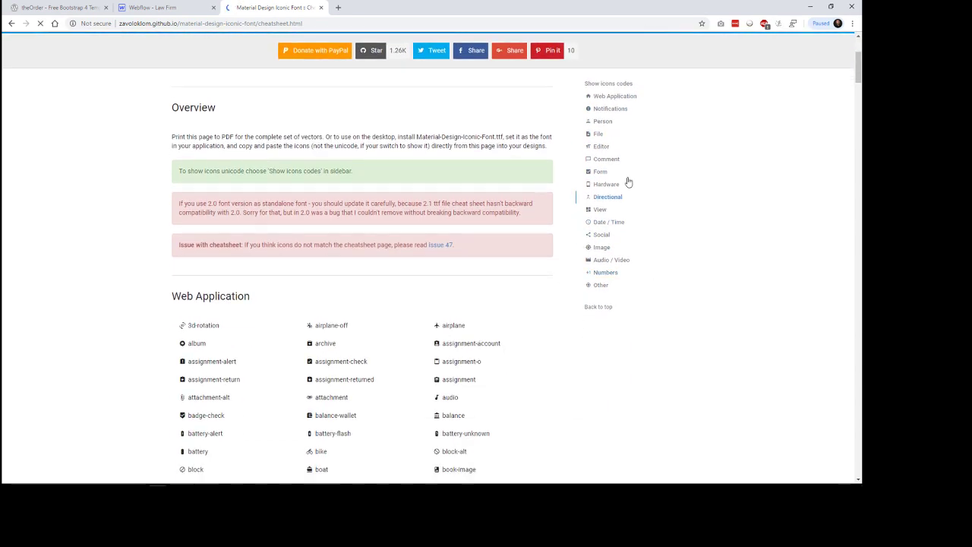
left_click(627, 84)
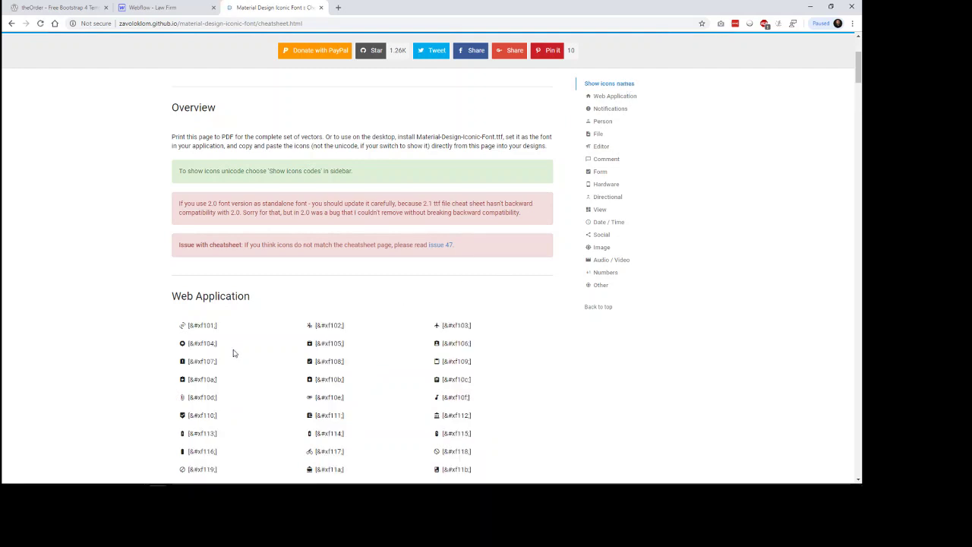
Step: Browse the cheatsheet codes, glance at theOrder, and jump to the Person section
scroll(144, 341, "down", 3)
scroll(144, 321, "down", 5)
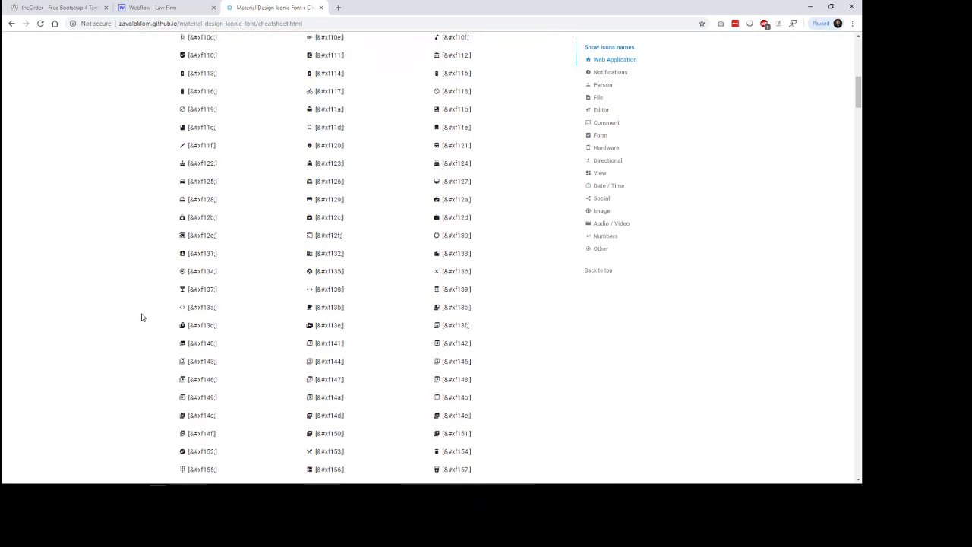
scroll(142, 315, "down", 2)
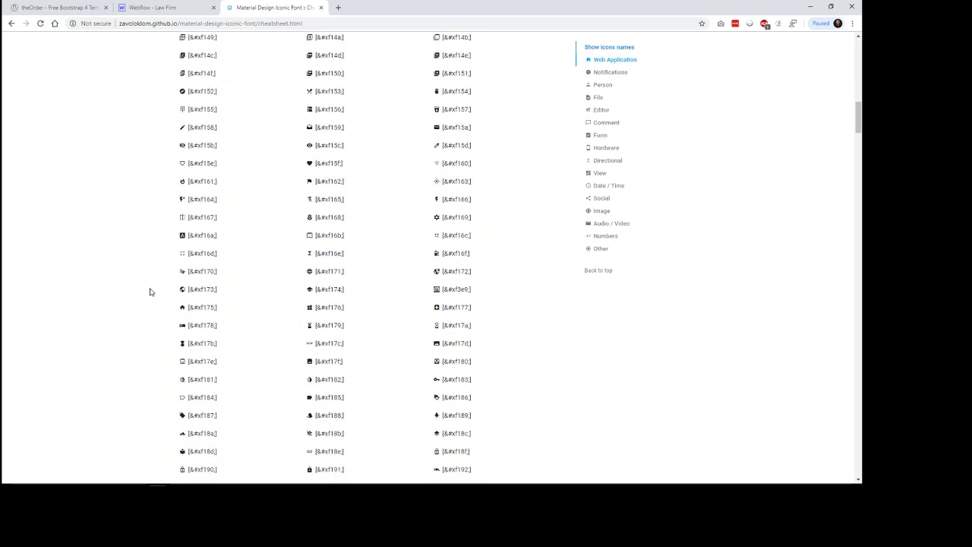
scroll(148, 287, "down", 1)
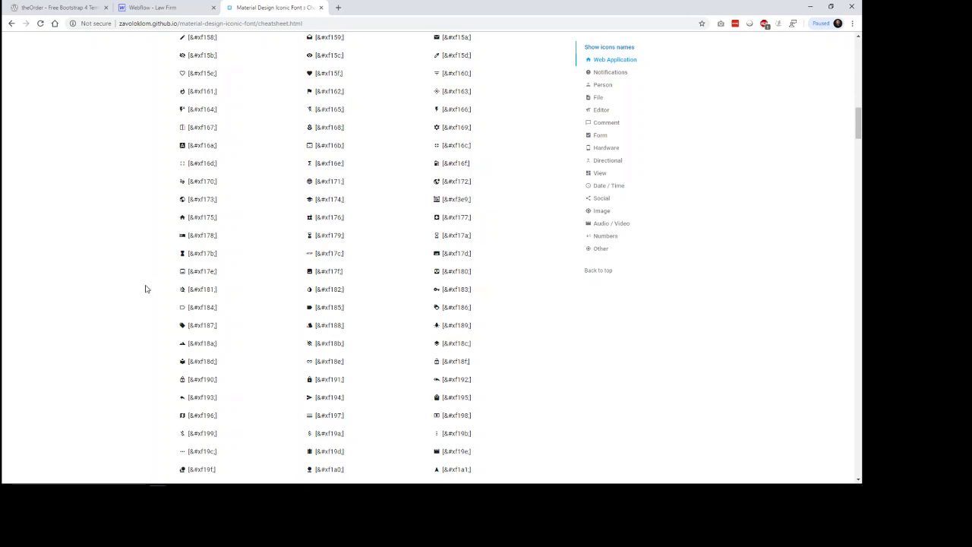
left_click(57, 7)
left_click(298, 9)
left_click(603, 85)
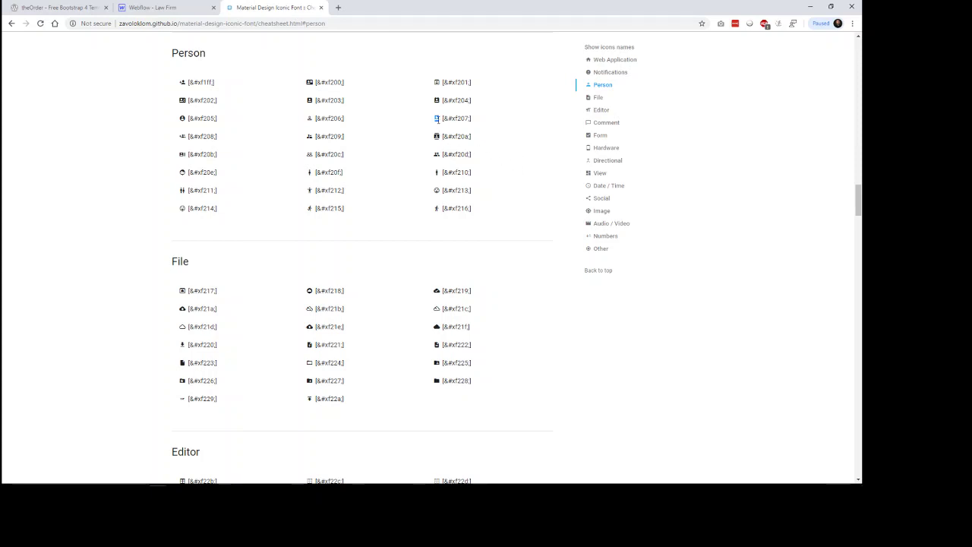
Step: Copy the f207 person icon glyph and switch to the theOrder preview
right_click(436, 119)
left_click(449, 128)
left_click_drag(443, 119, 477, 119)
double_click(436, 119)
right_click(440, 120)
left_click(441, 127)
left_click(57, 7)
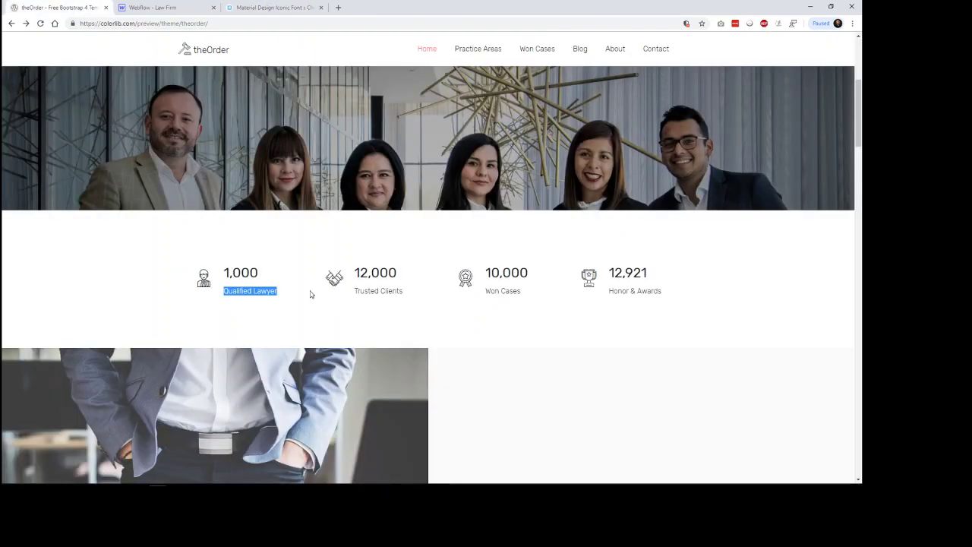
Step: Paste the copied f207 glyph over the icon block's placeholder text, then open a new tab
left_click(151, 7)
left_click_drag(274, 7, 61, 5)
left_click(258, 7)
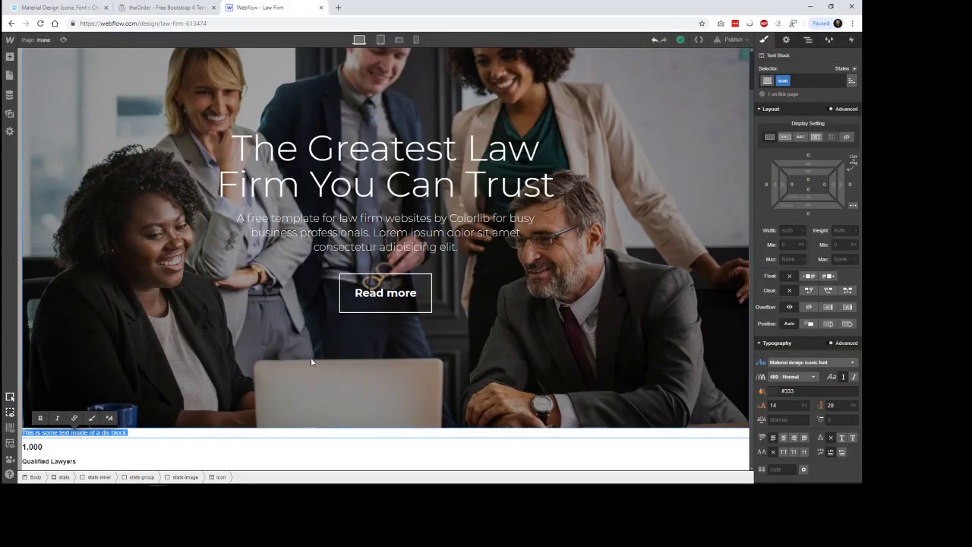
left_click_drag(133, 432, 22, 433)
key("ctrl+v")
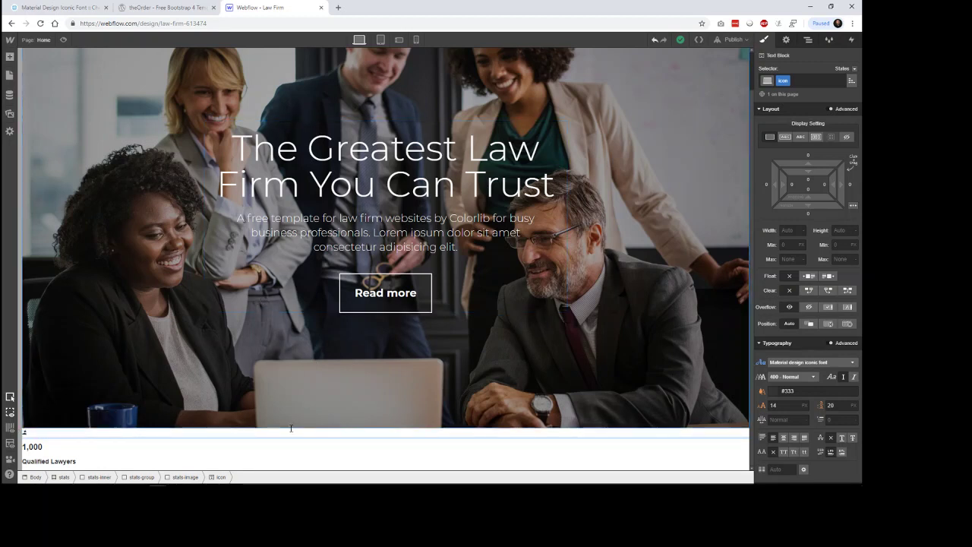
left_click(156, 442)
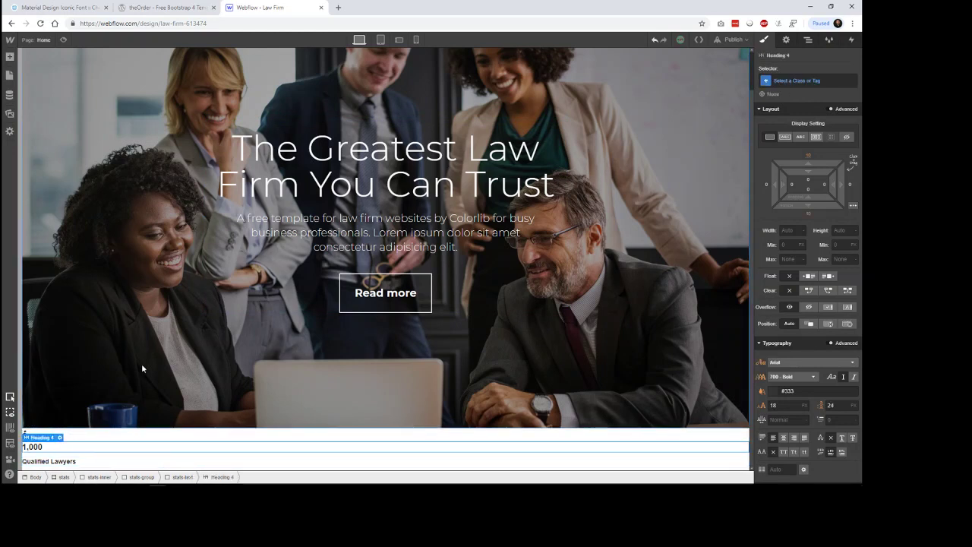
left_click(91, 435)
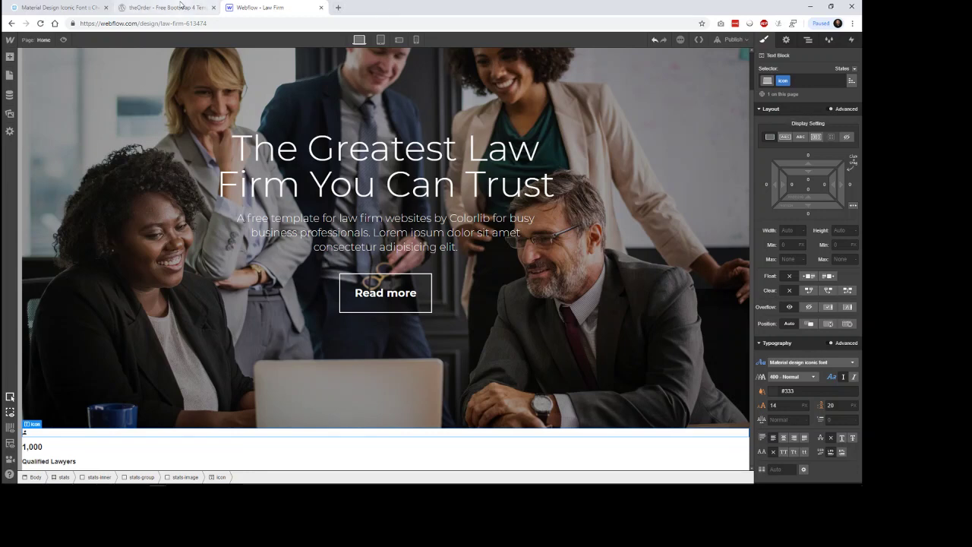
left_click(337, 8)
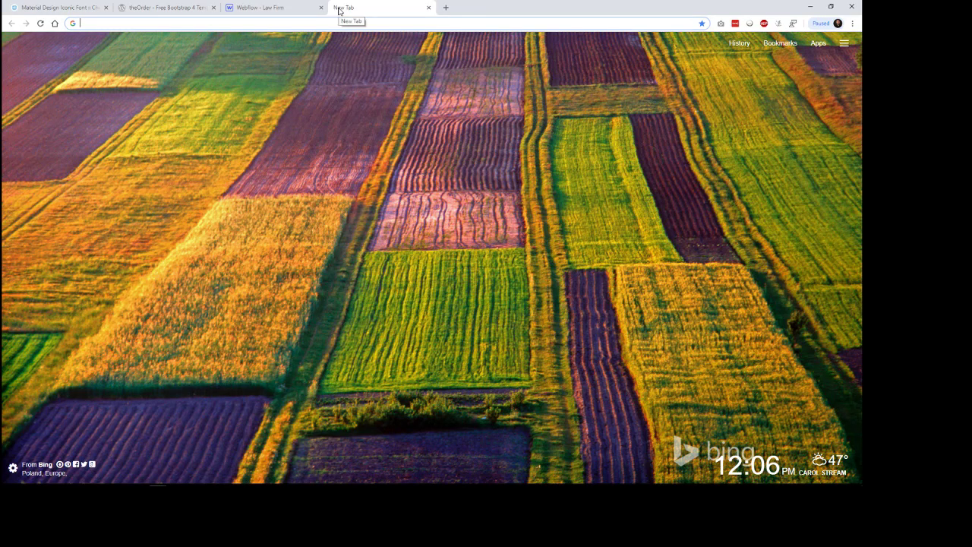
Step: Search 'add icons to webflow' and open the Tutorial on Font Awesome forum topic
type("add i")
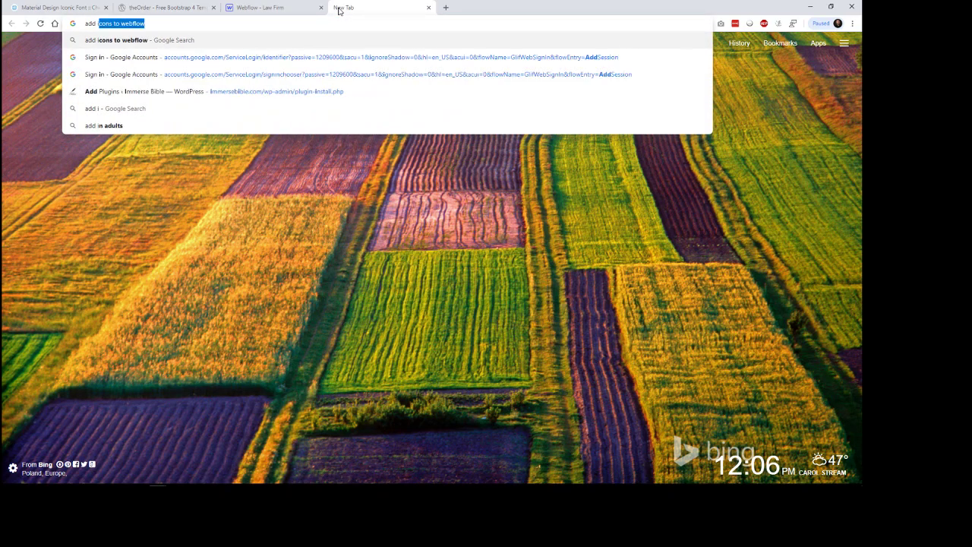
key("Return")
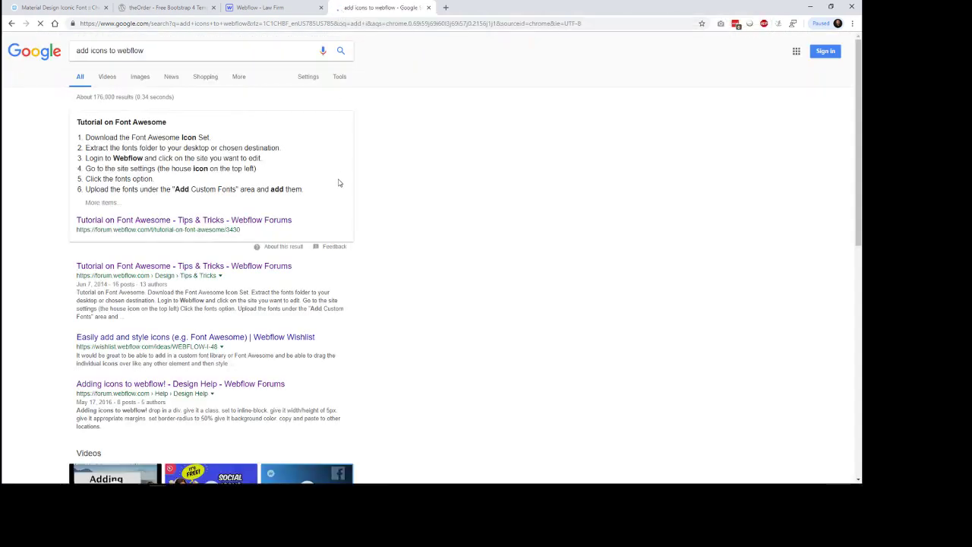
scroll(352, 317, "down", 3)
left_click(259, 132)
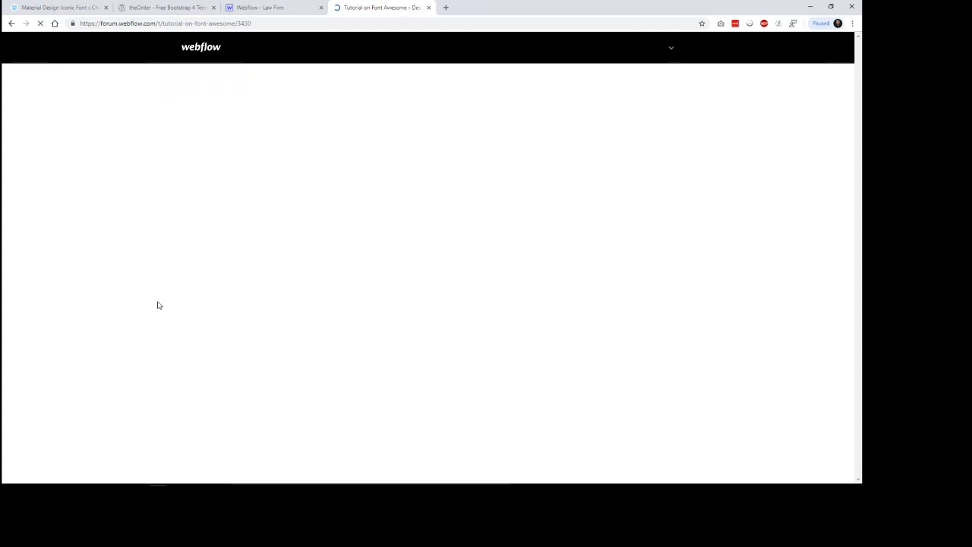
Step: Read through the forum replies, view a linked screenshot, and return to Webflow
scroll(154, 302, "down", 3)
scroll(152, 301, "down", 15)
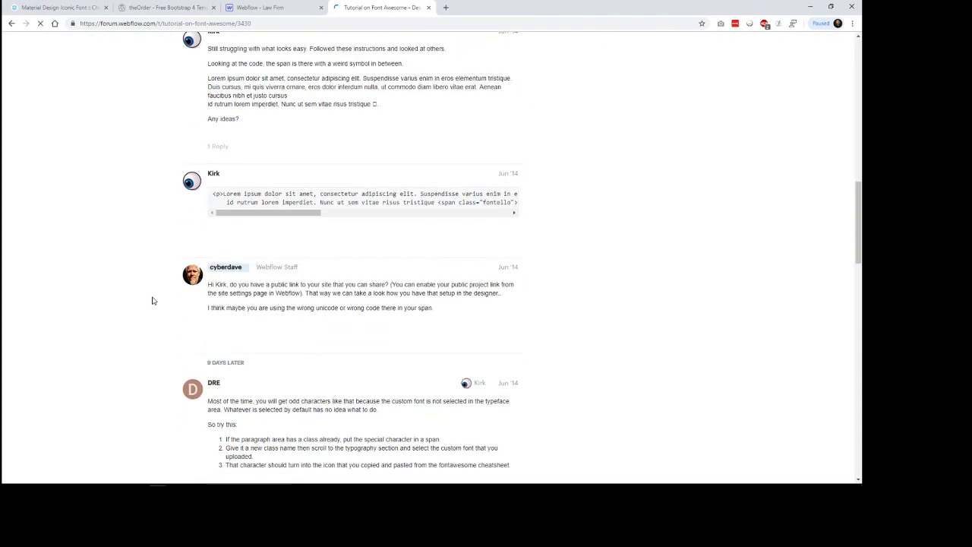
scroll(152, 301, "down", 5)
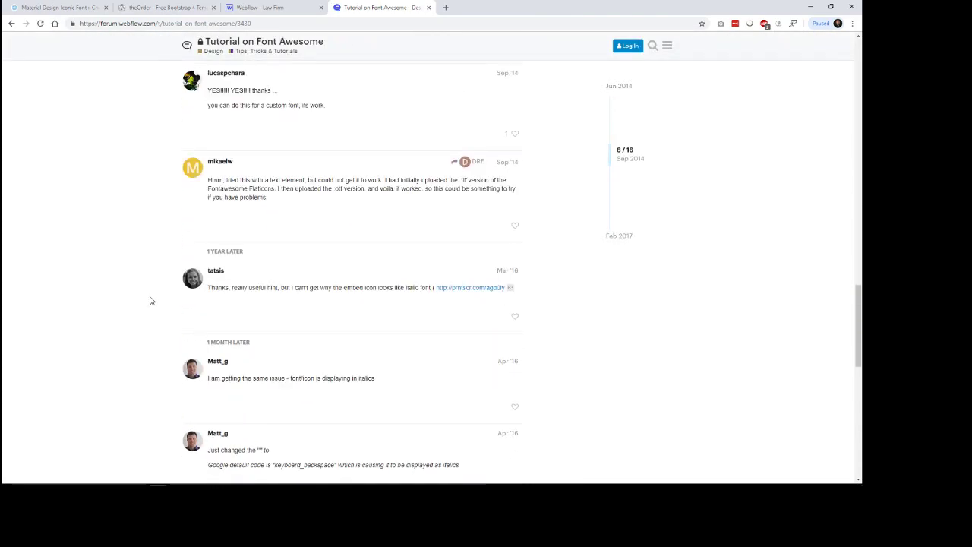
scroll(148, 299, "down", 3)
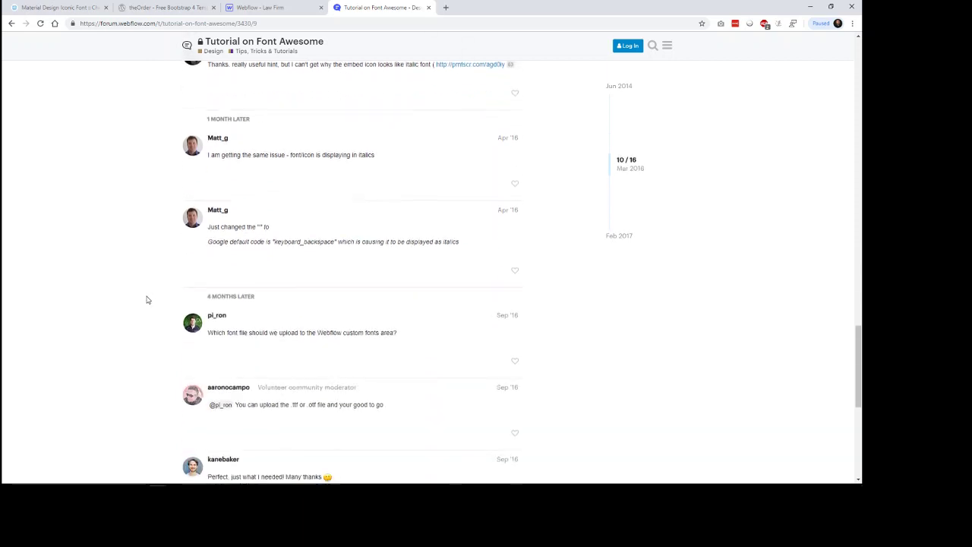
scroll(146, 299, "down", 1)
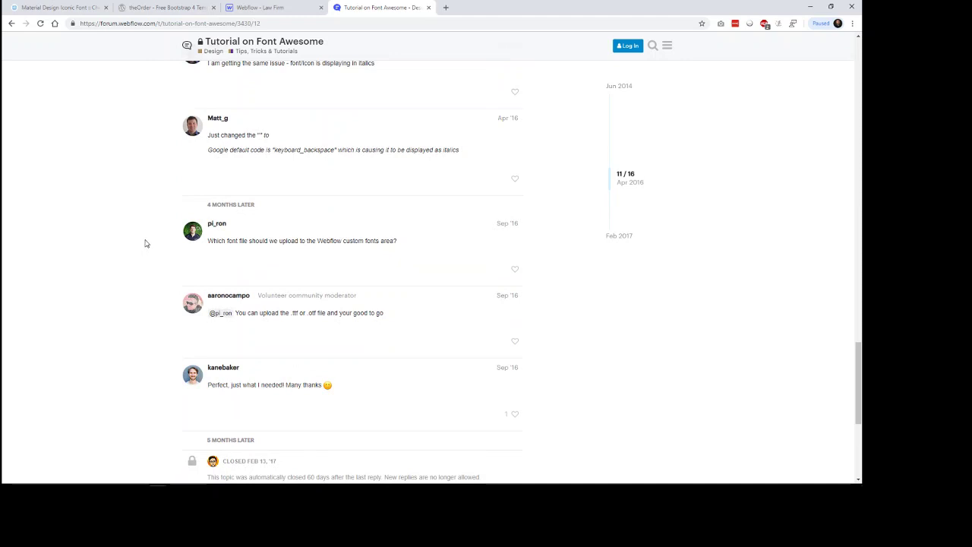
scroll(144, 294, "down", 3)
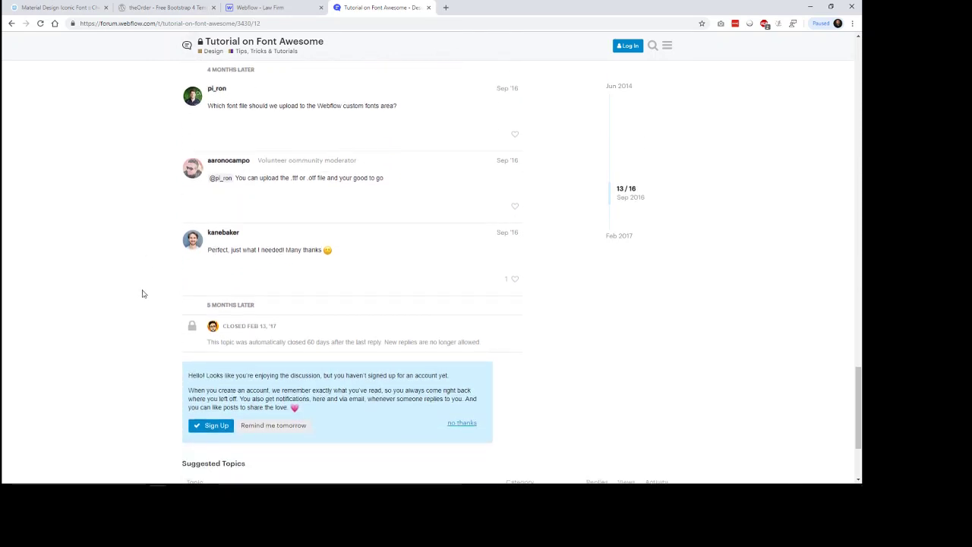
scroll(142, 294, "down", 2)
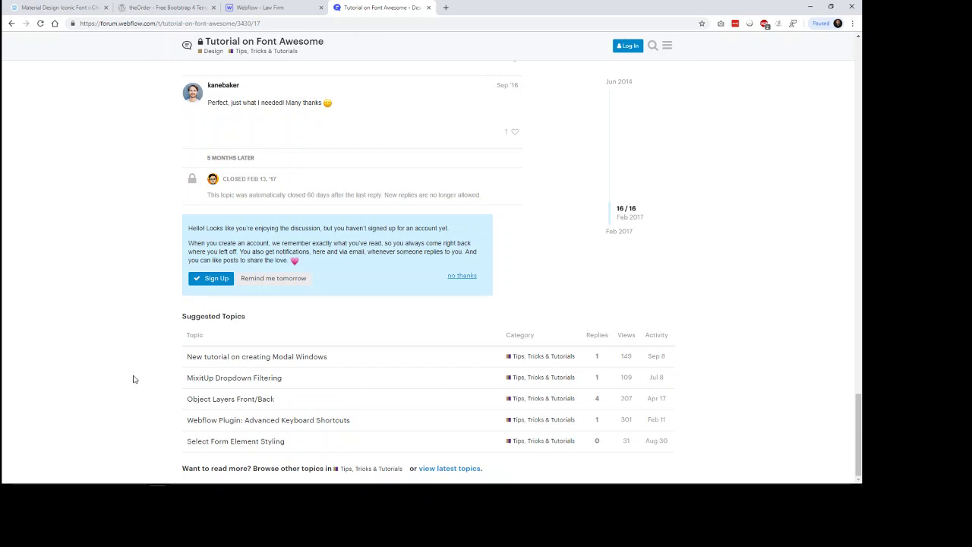
scroll(132, 376, "up", 3)
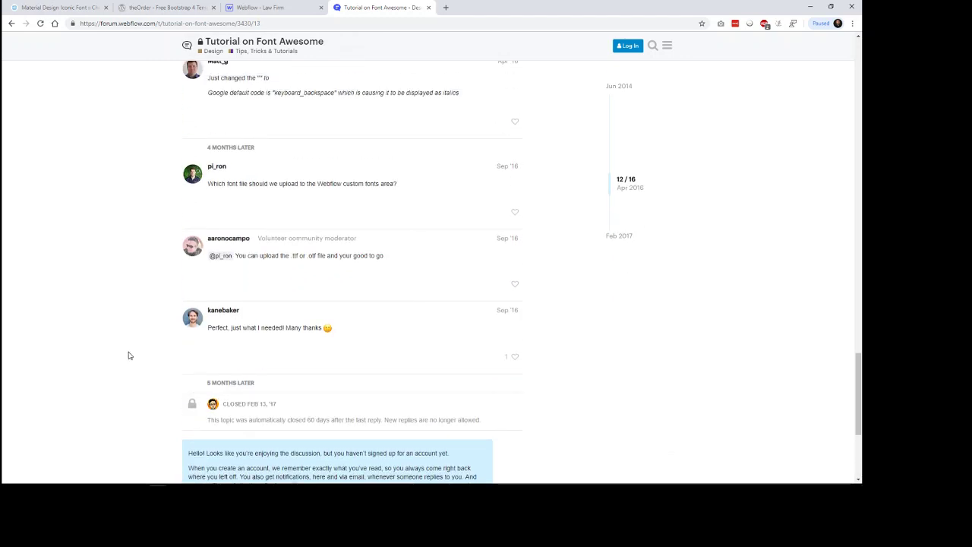
scroll(126, 319, "up", 5)
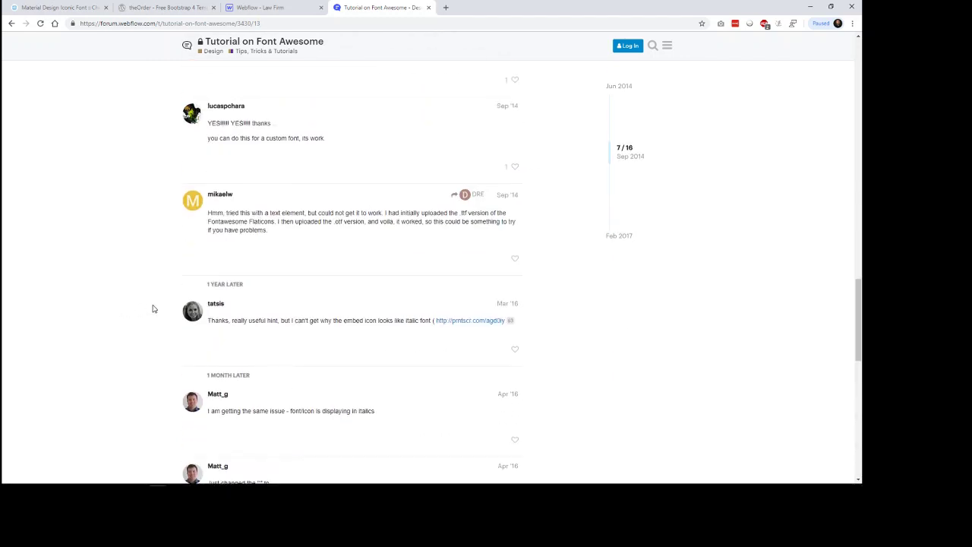
scroll(154, 308, "down", 2)
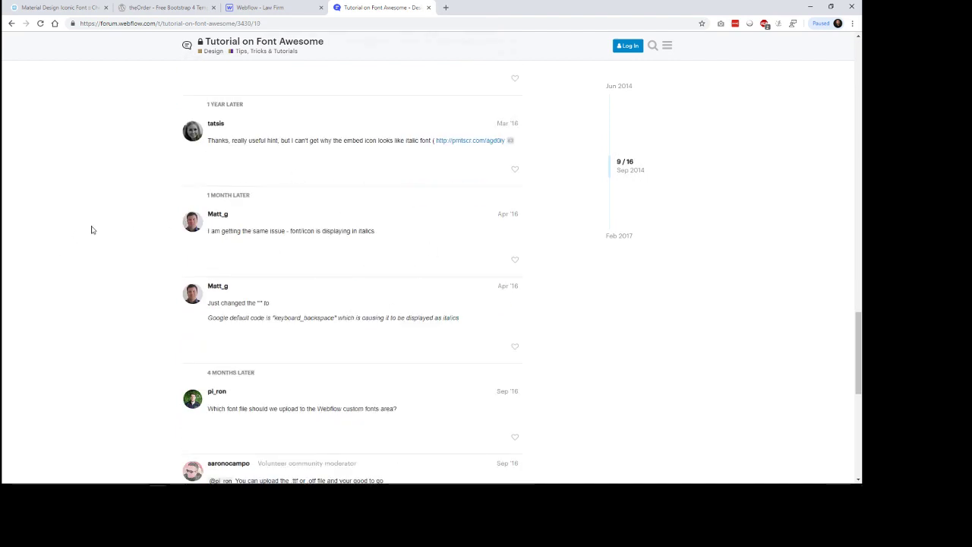
left_click(473, 143)
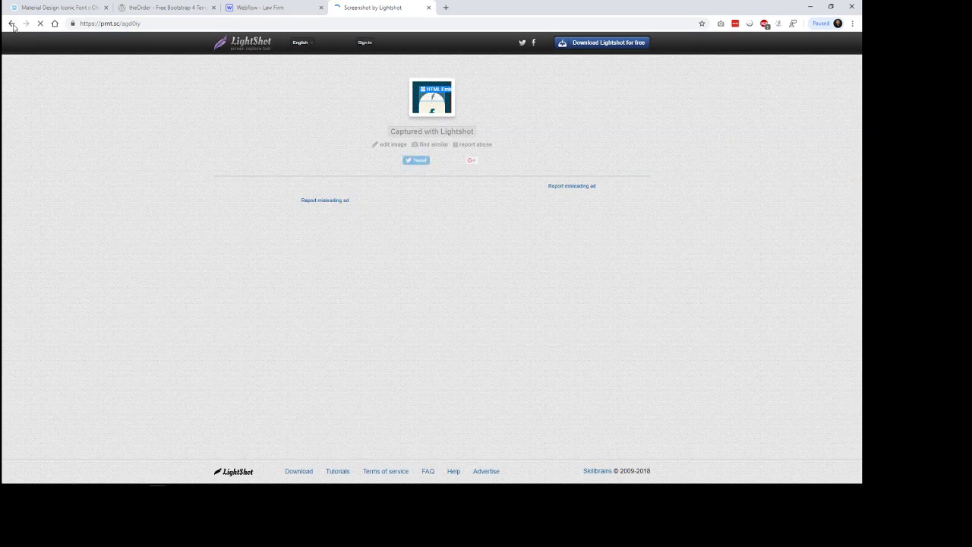
left_click(262, 8)
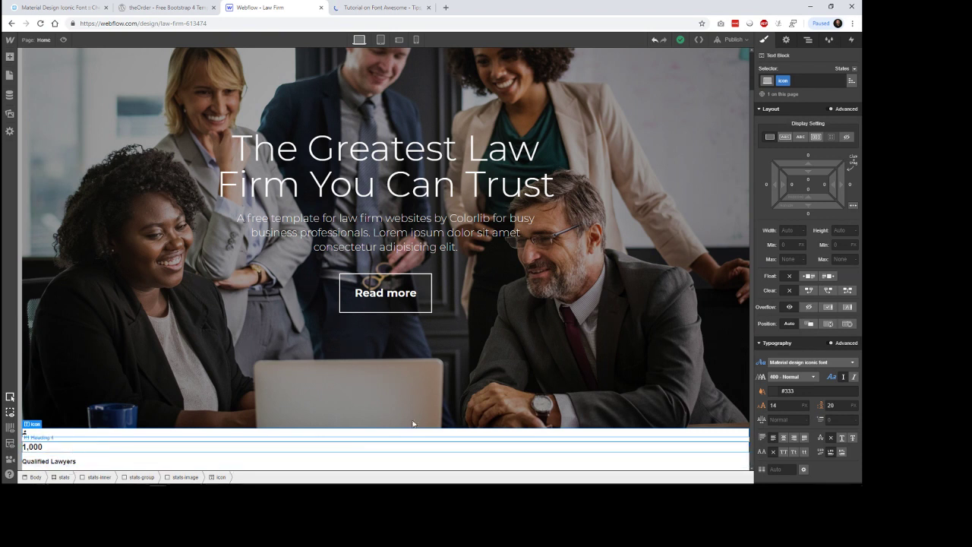
Step: Compare with theOrder's stats row, then set stats-group's display to Flex
left_click(140, 478)
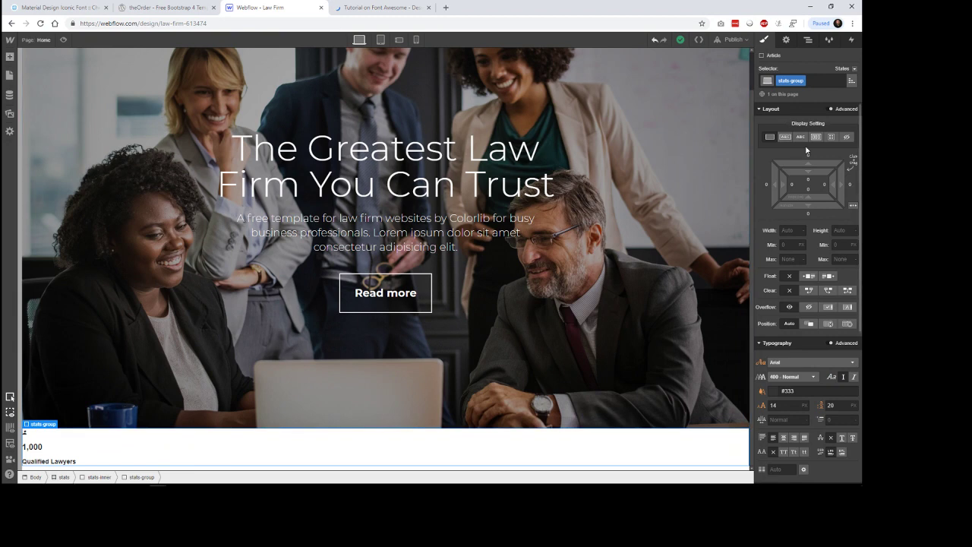
left_click(159, 7)
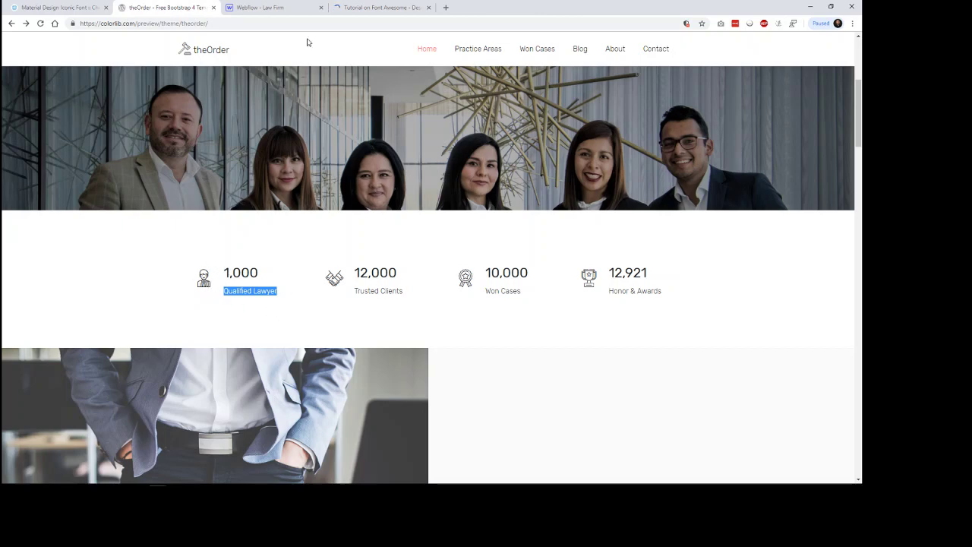
left_click(284, 7)
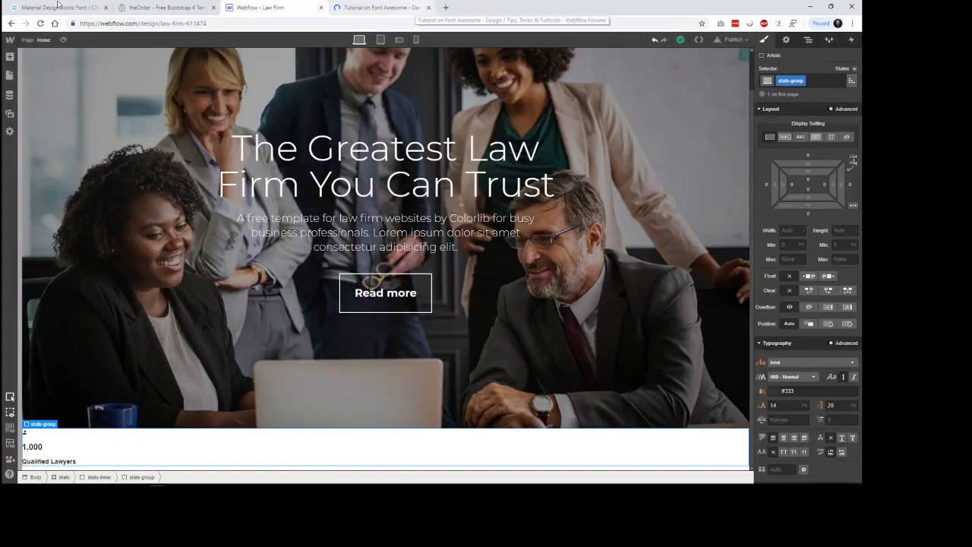
left_click_drag(380, 8, 32, 6)
left_click(368, 7)
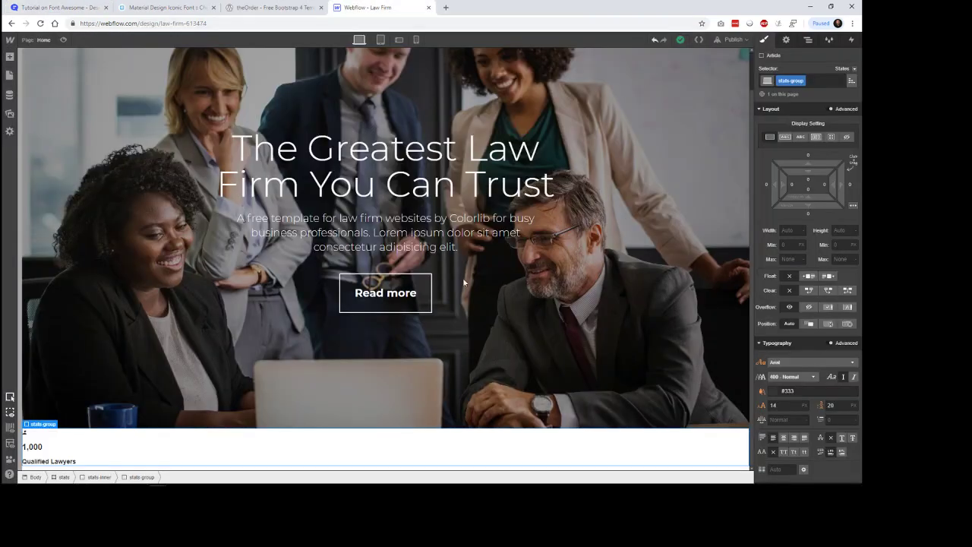
left_click(817, 141)
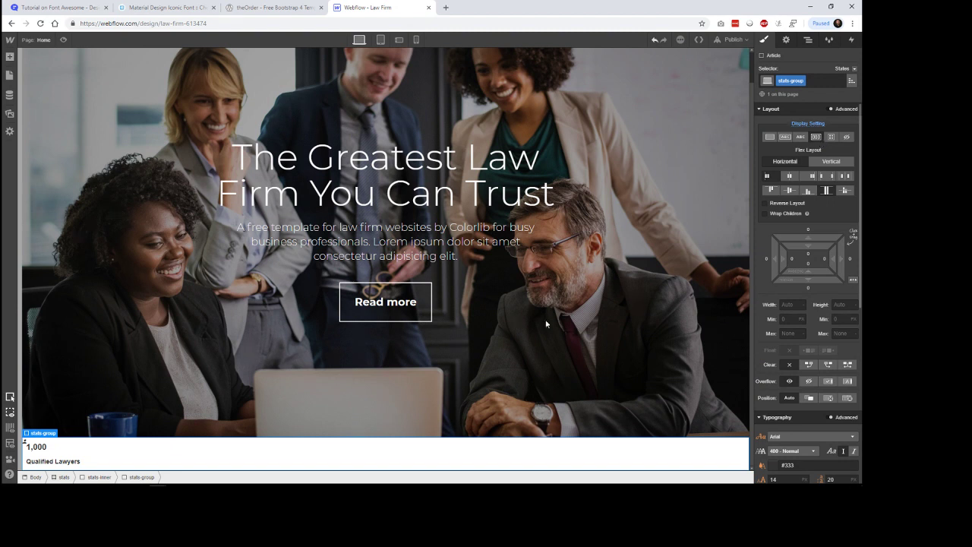
Step: Set the person icon's font size to 48 px
left_click(25, 444)
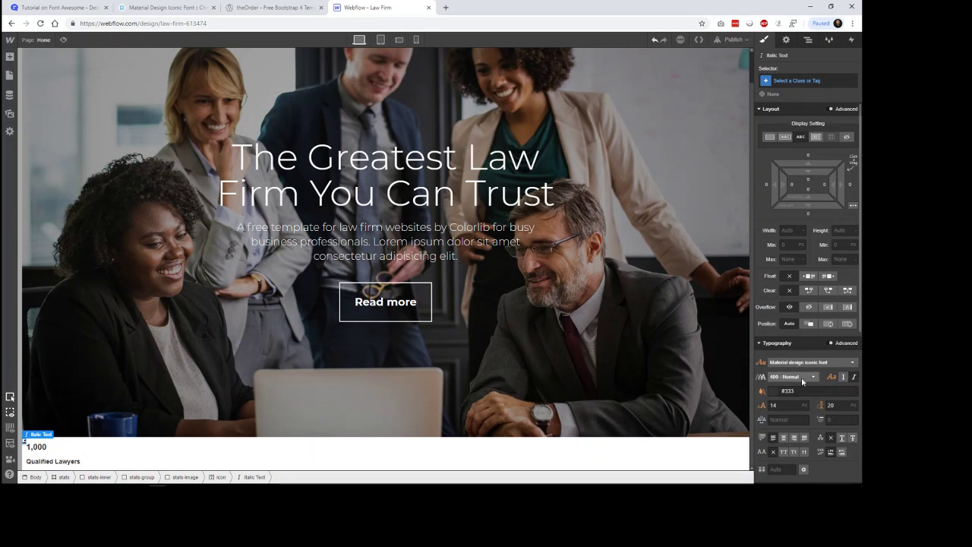
left_click(764, 404)
type("32")
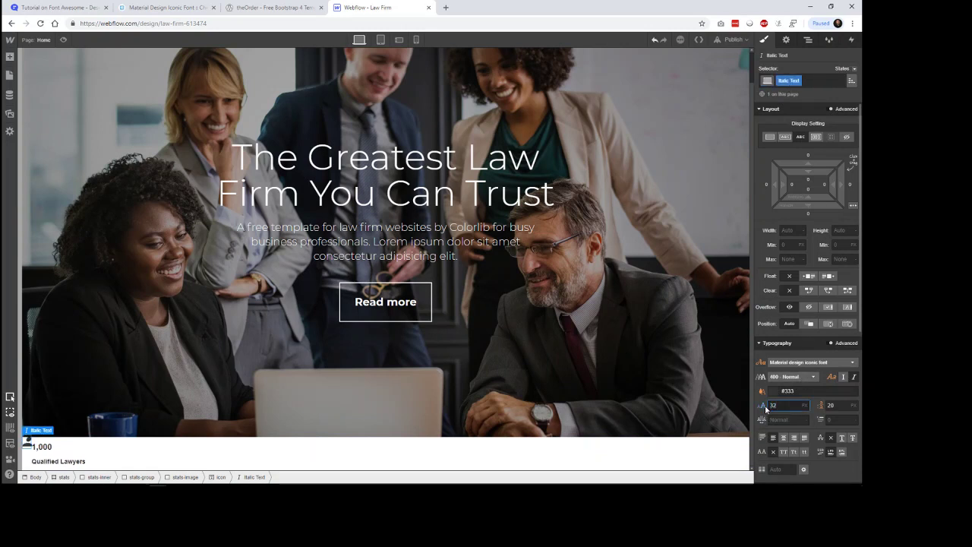
key("BackSpace")
key("BackSpace")
type("48")
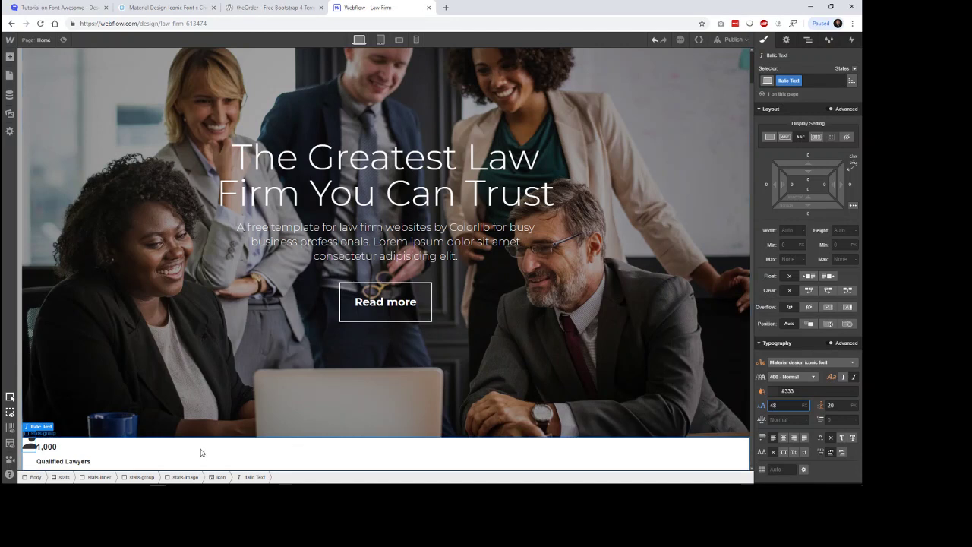
left_click(74, 455)
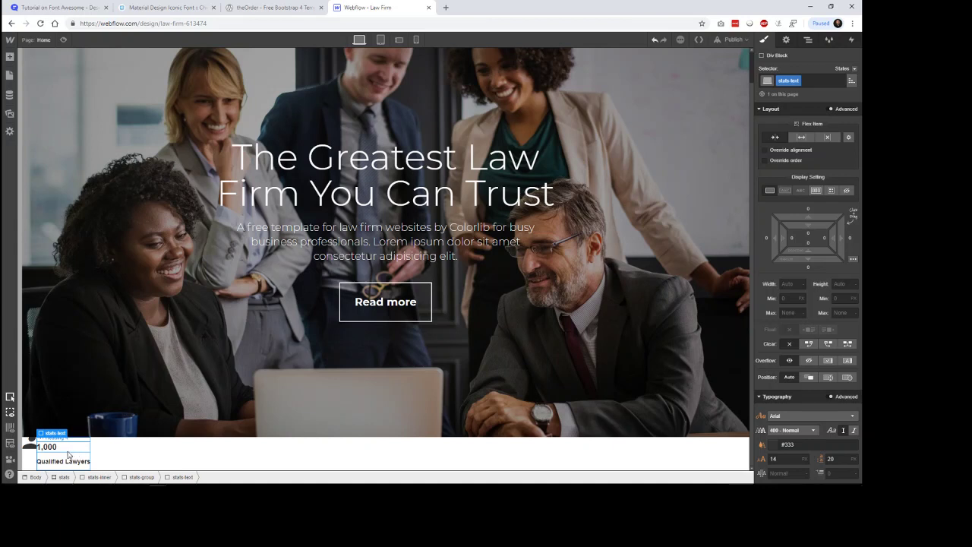
left_click(32, 448)
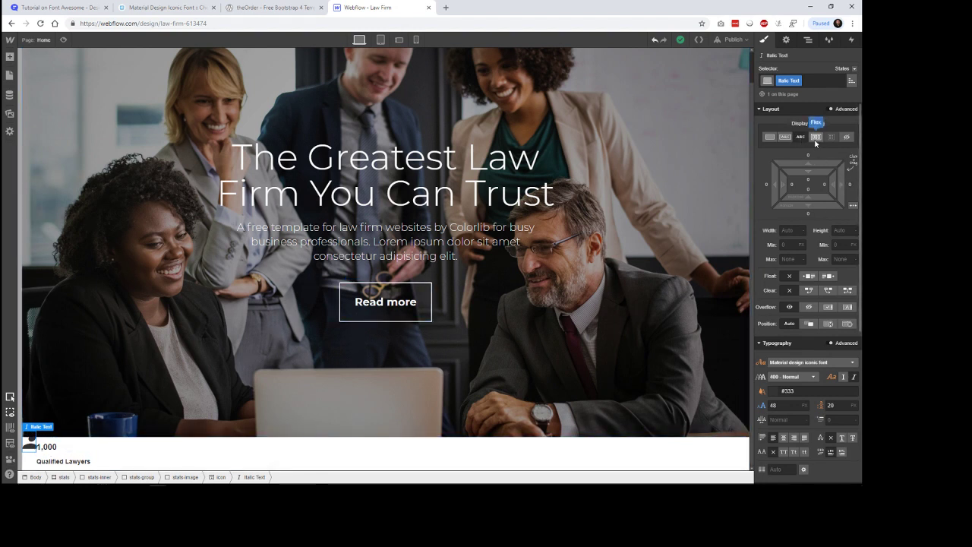
Step: Apply a Flex Layout alignment on stats-group to align the icon with the text
left_click(141, 477)
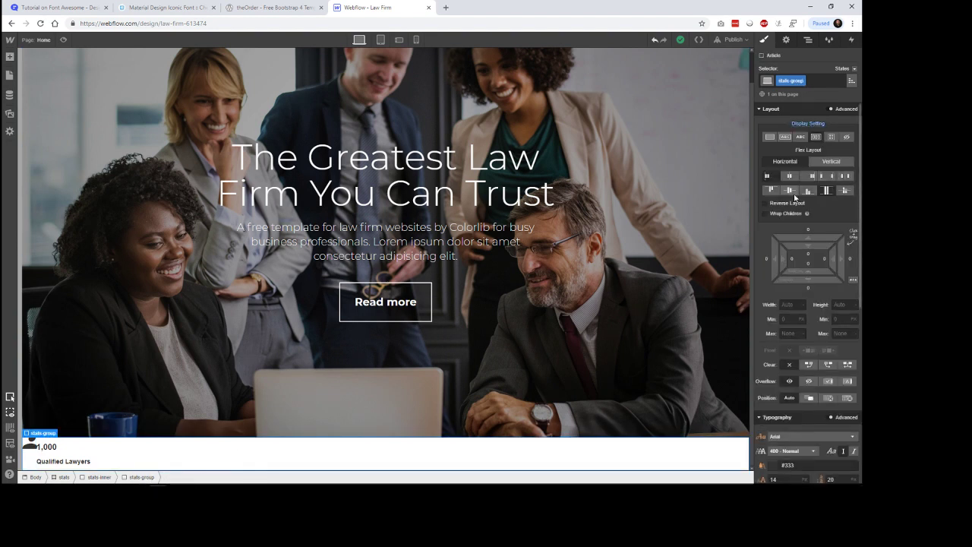
left_click(792, 195)
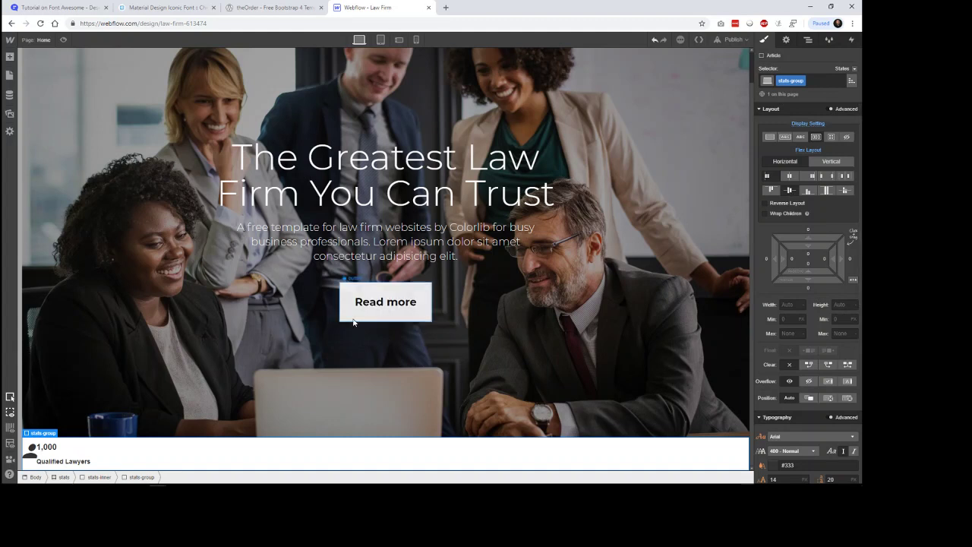
left_click(29, 459)
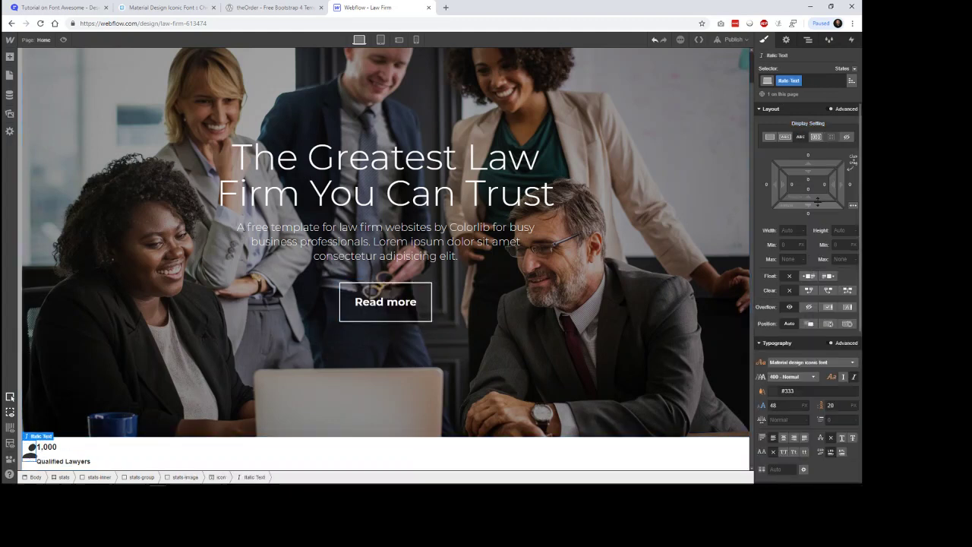
left_click(218, 484)
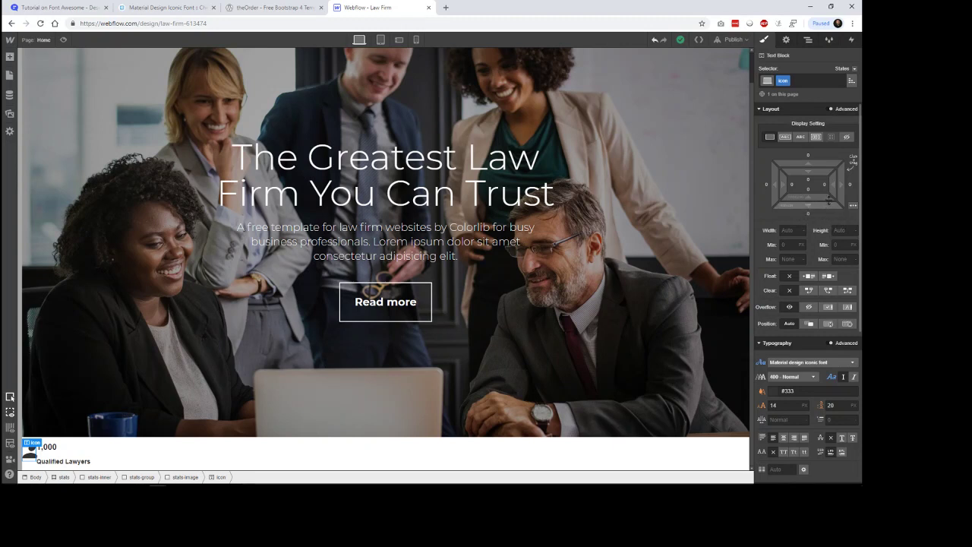
Step: Add the stats-icon class to the icon and drag in horizontal padding
left_click(814, 80)
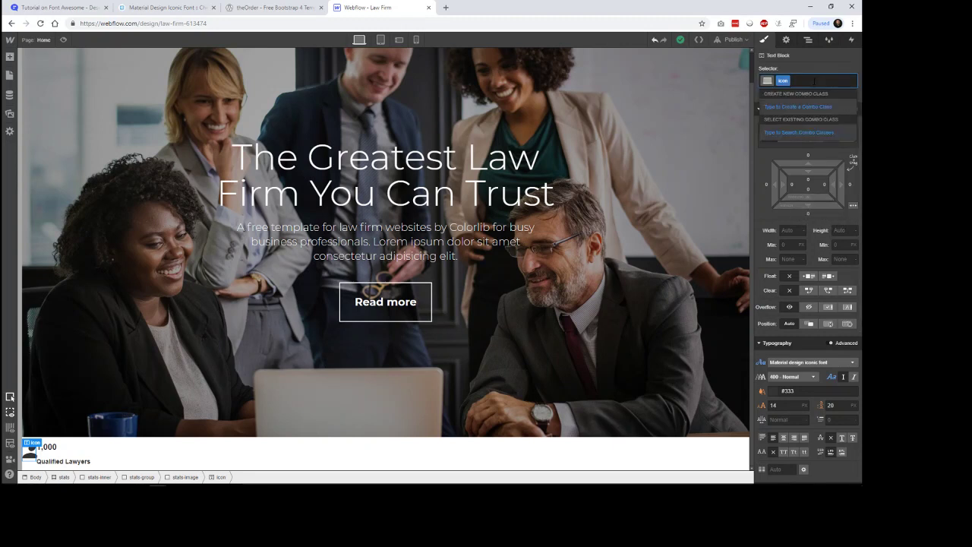
type("stats")
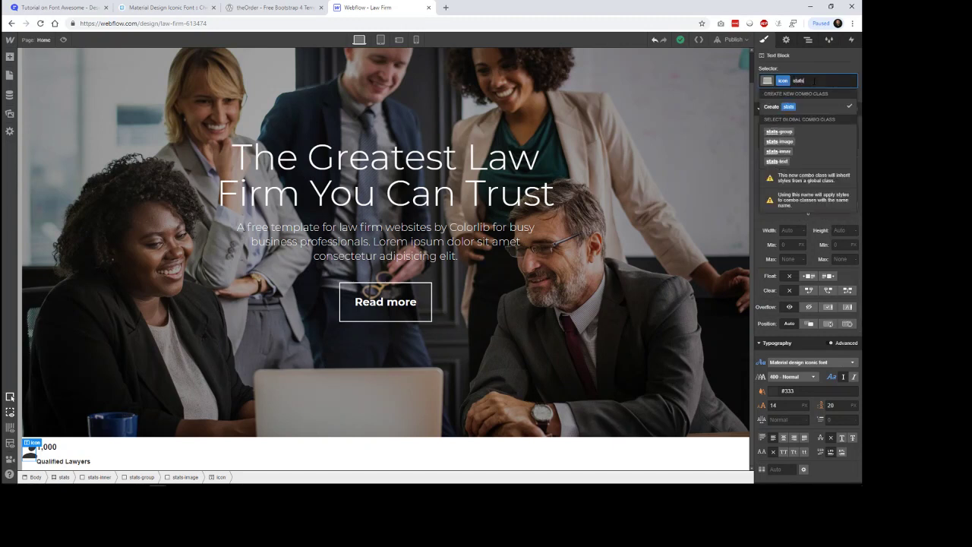
type("-icon")
key("Return")
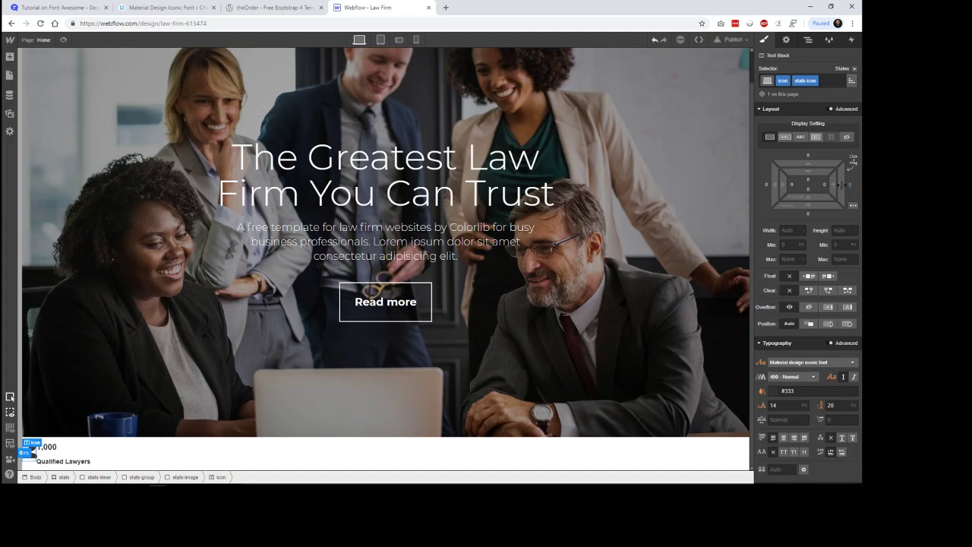
left_click_drag(839, 184, 858, 184)
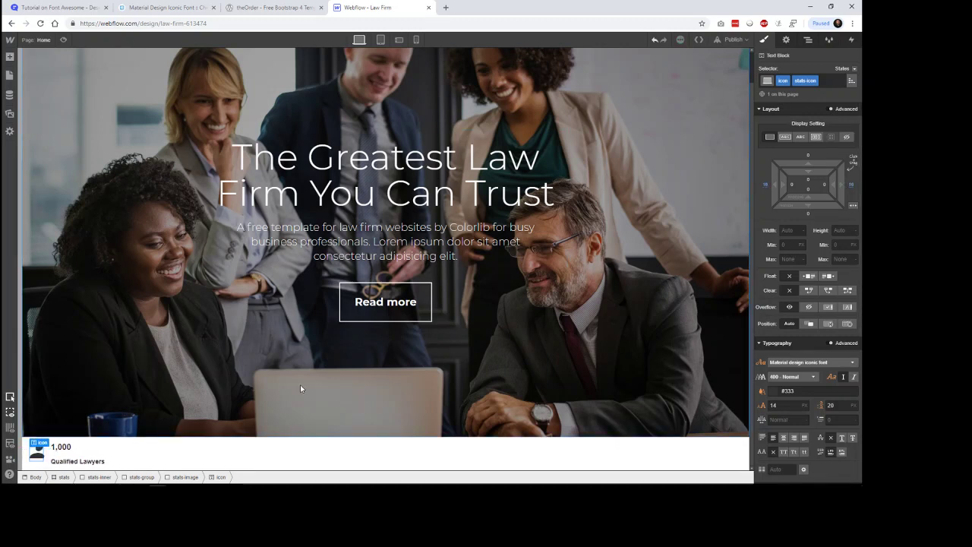
Step: Set the 1,000 heading's bottom margin to 0
left_click(68, 453)
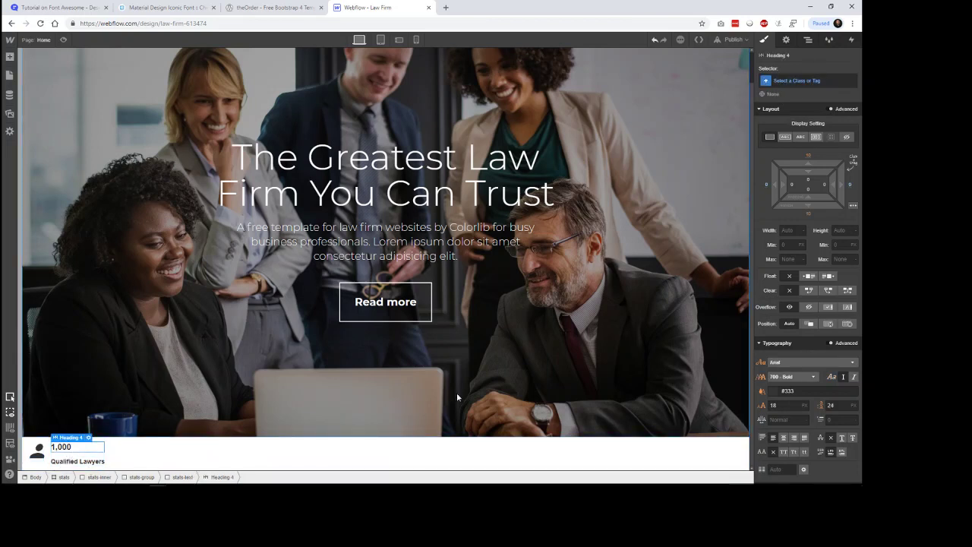
left_click(809, 216)
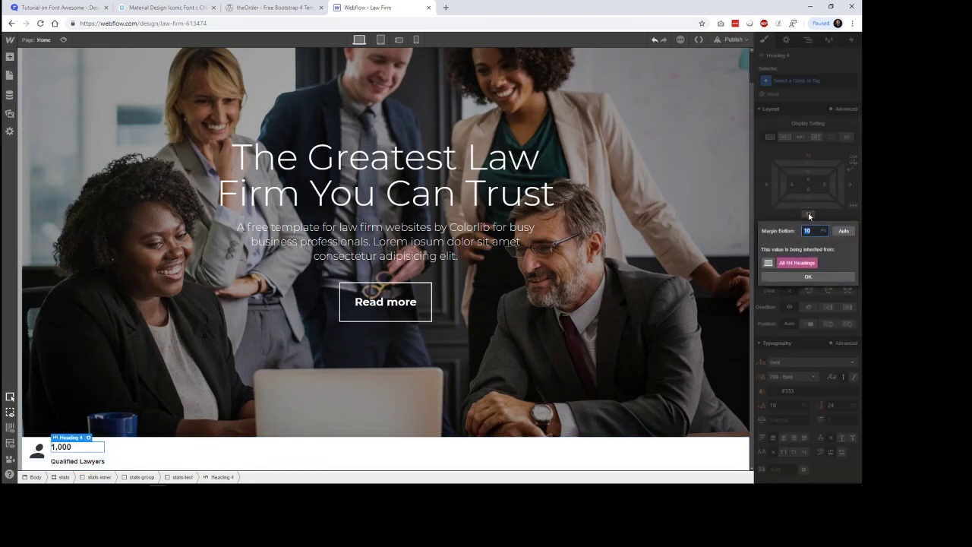
type("0")
left_click(819, 274)
left_click(810, 160)
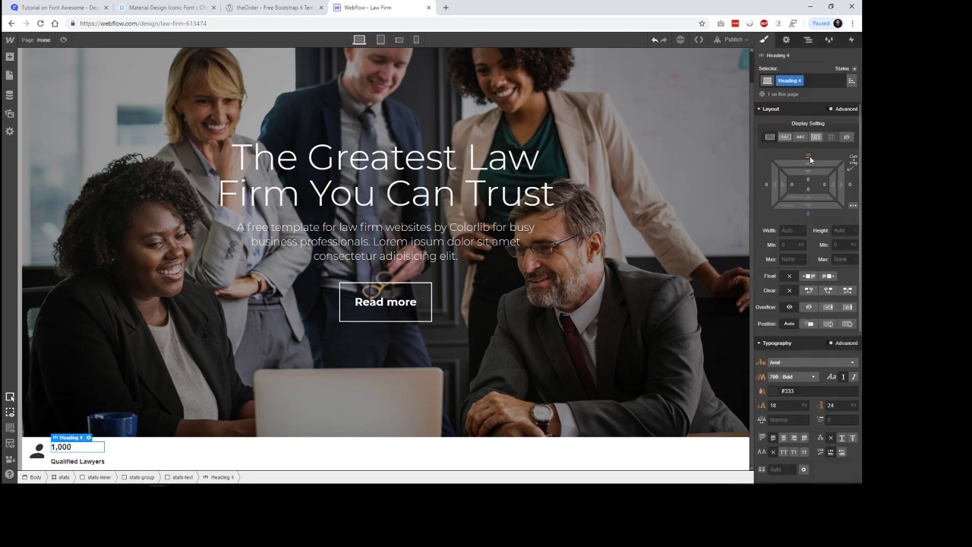
left_click(809, 157)
left_click(808, 275)
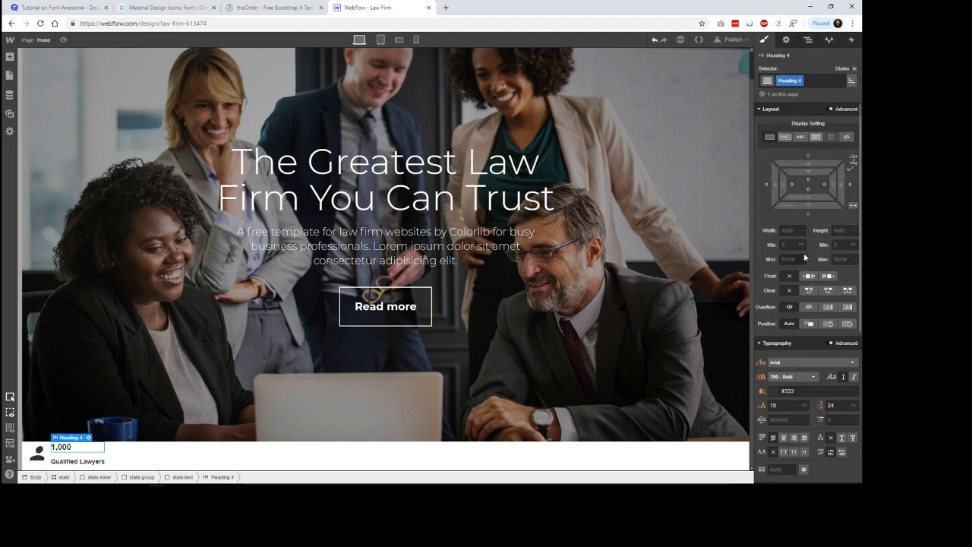
Step: Set the Qualified Lawyers heading's bottom and top margins to 0
left_click(67, 463)
left_click(808, 213)
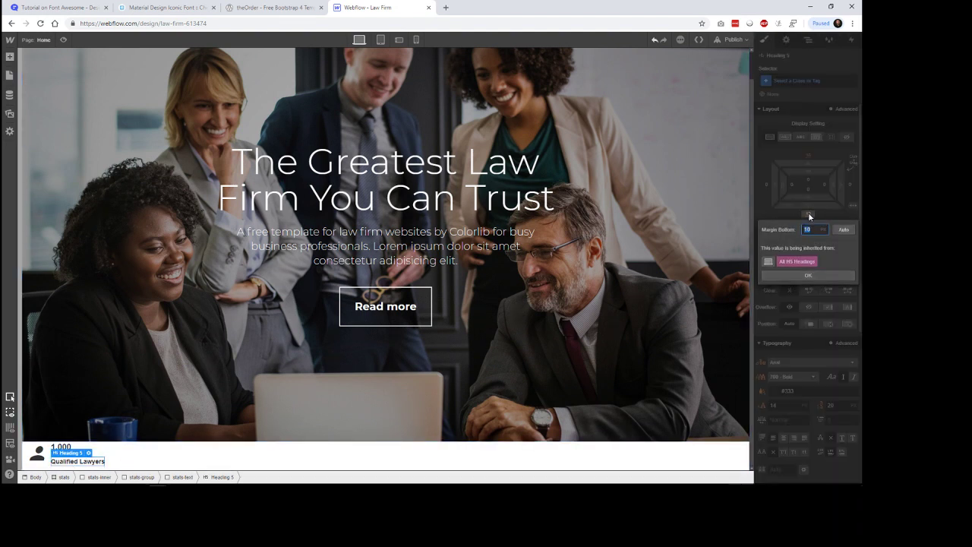
type("0")
key("Return")
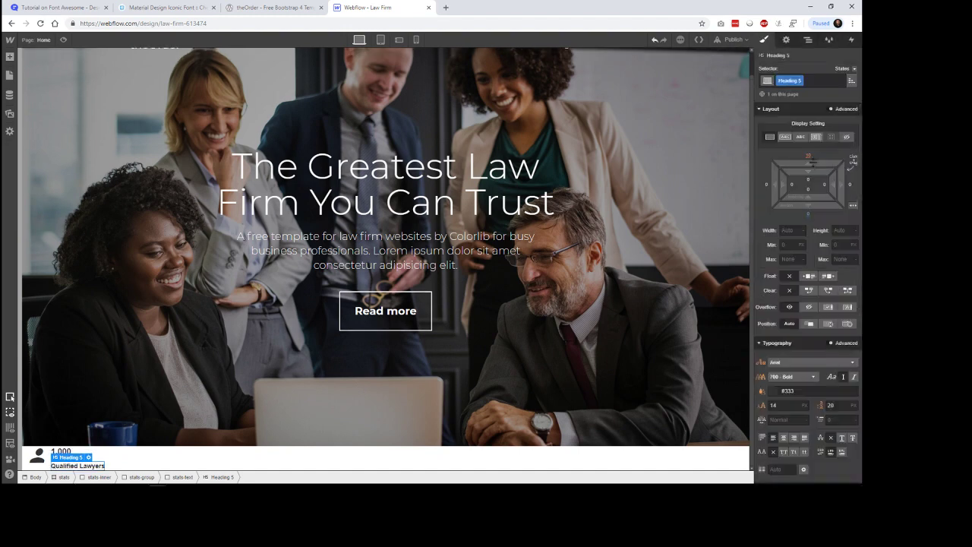
left_click(808, 157)
type("0")
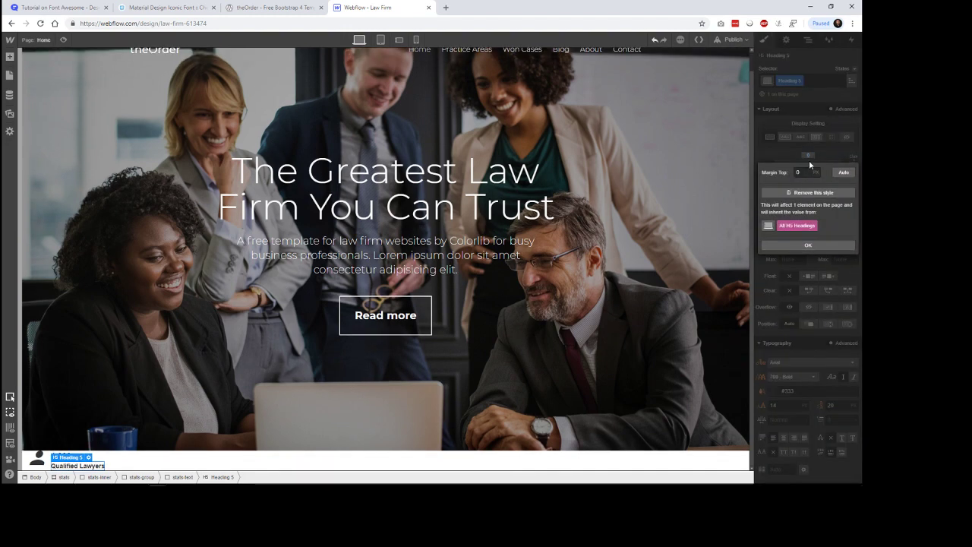
key("Return")
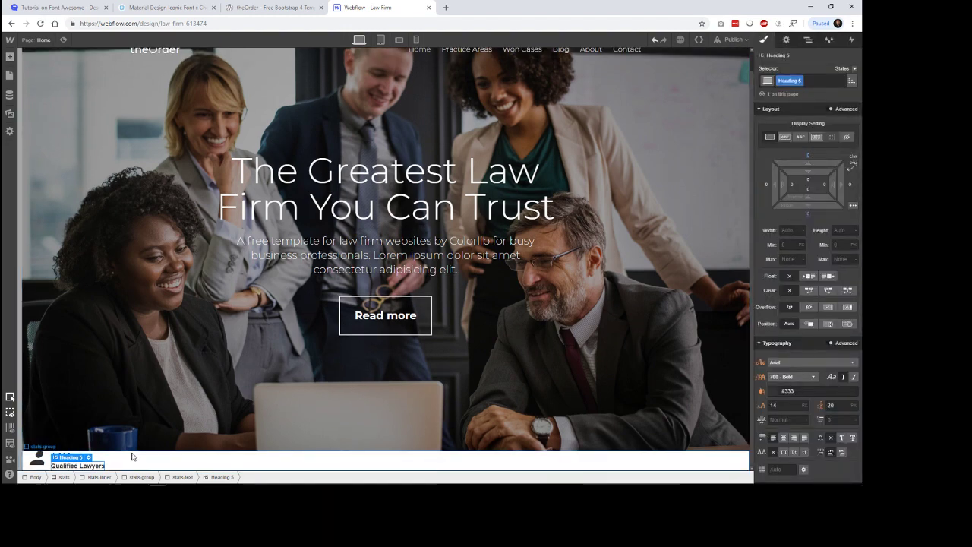
left_click(180, 463)
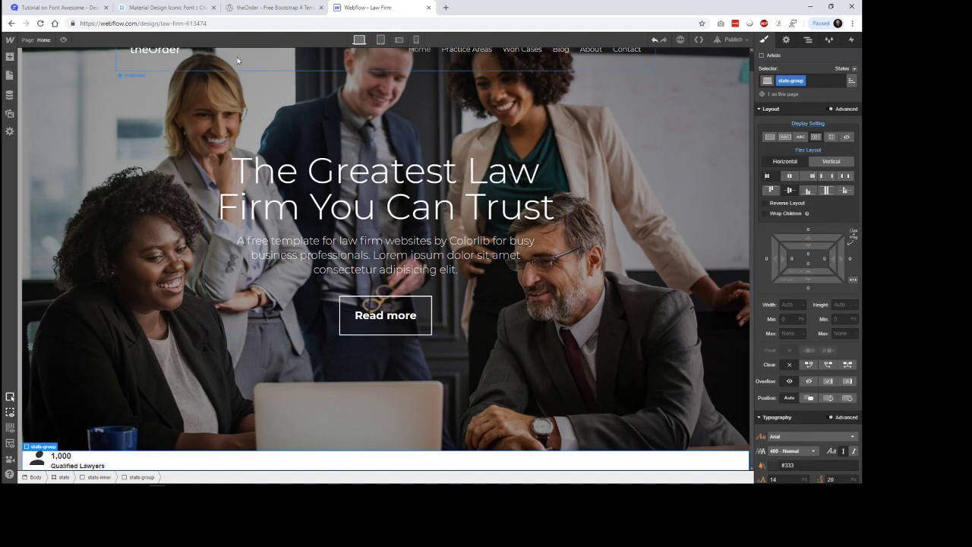
Step: Check theOrder's label styling, then set the Qualified Lawyers label's font to Montserrat
left_click(167, 8)
left_click(273, 7)
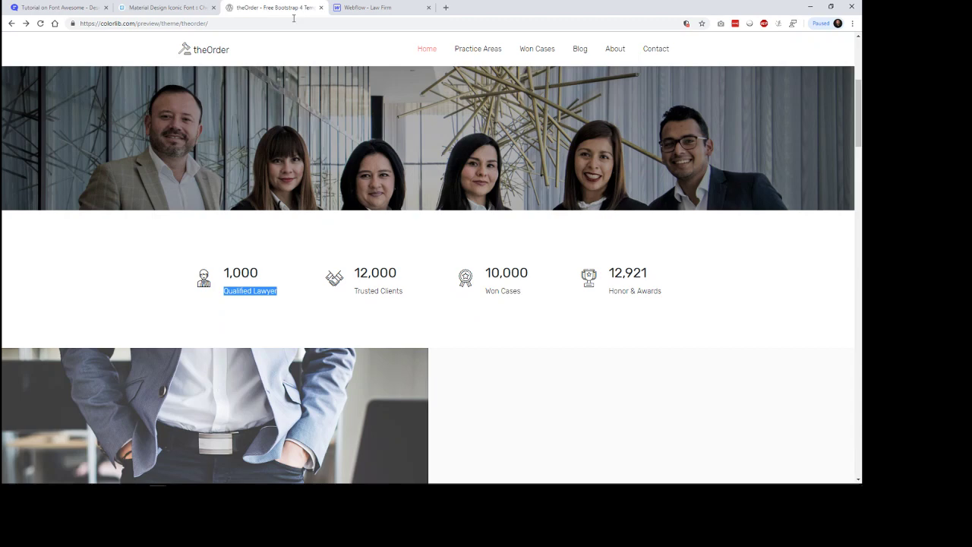
left_click(282, 328)
left_click_drag(227, 290, 262, 275)
left_click(370, 7)
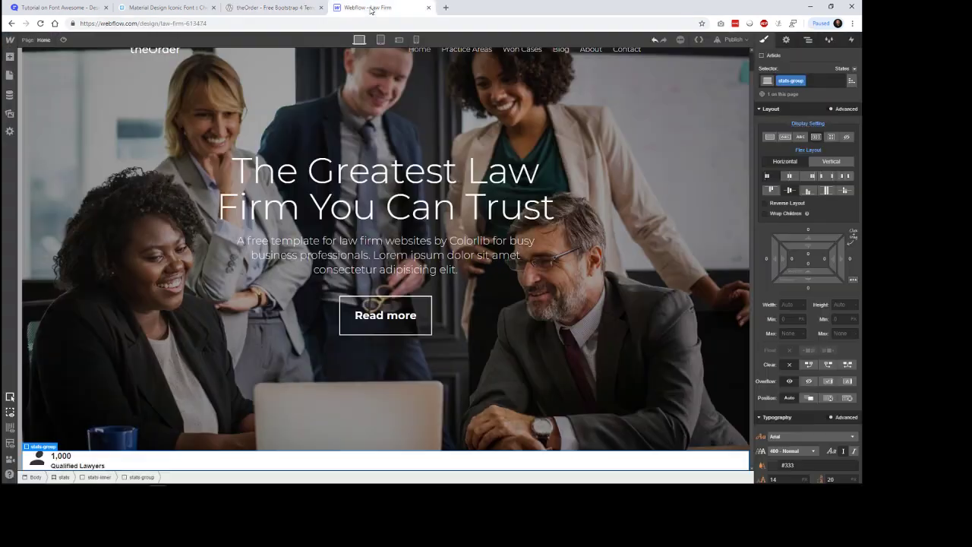
left_click(73, 466)
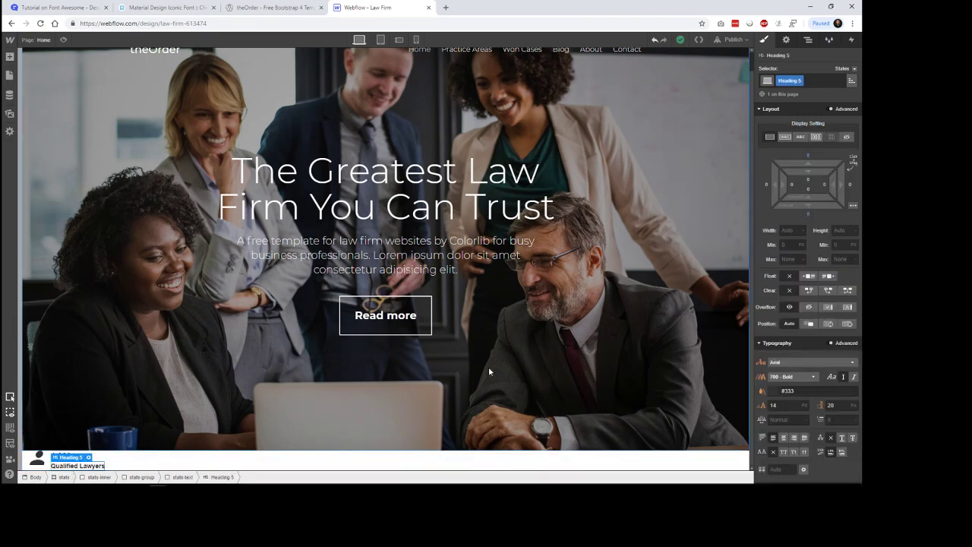
scroll(782, 387, "down", 3)
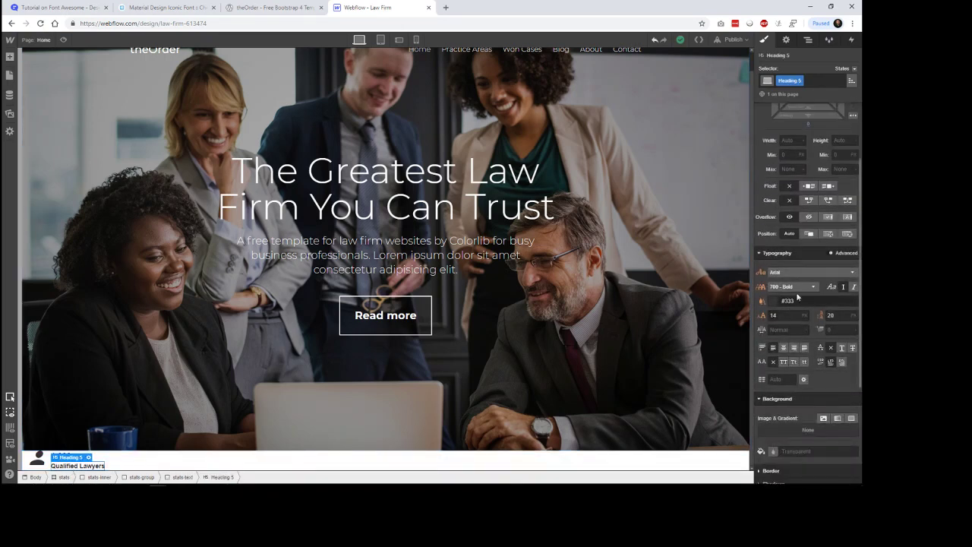
left_click(802, 273)
key("Down")
key("Down")
key("Down")
key("Down")
key("Down")
key("Down")
key("Down")
key("Down")
key("Down")
key("Down")
key("Down")
key("Down")
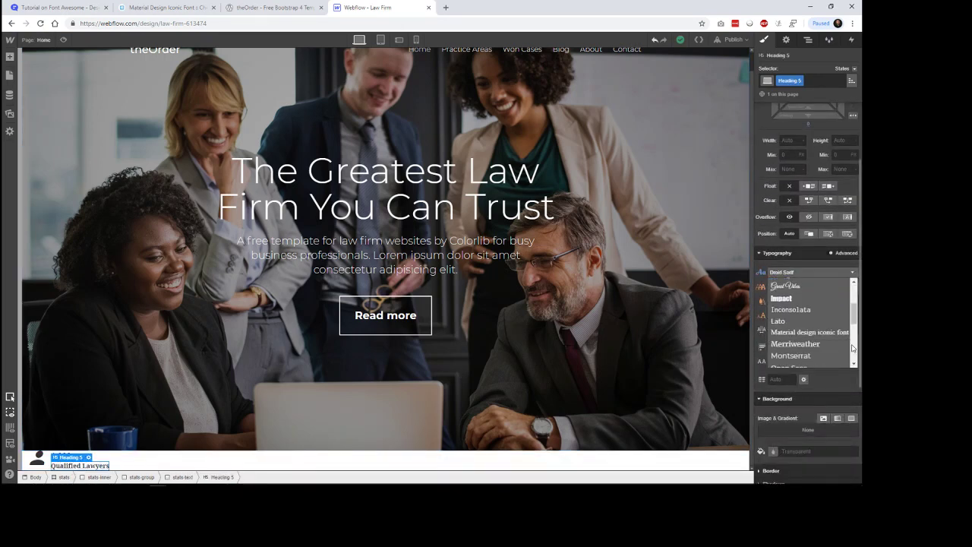
left_click(809, 357)
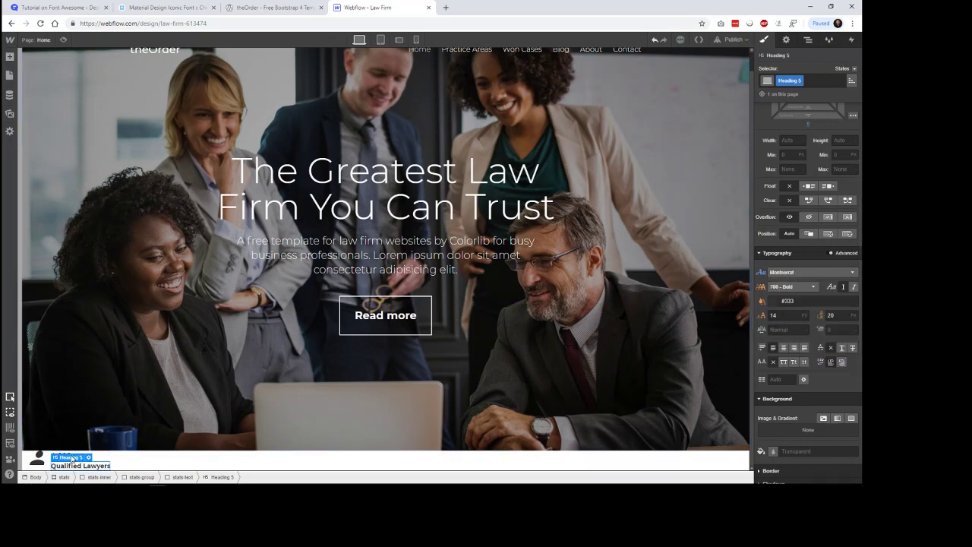
Step: Set the 1,000 number to Montserrat at 600 Semi Bold weight
left_click(70, 455)
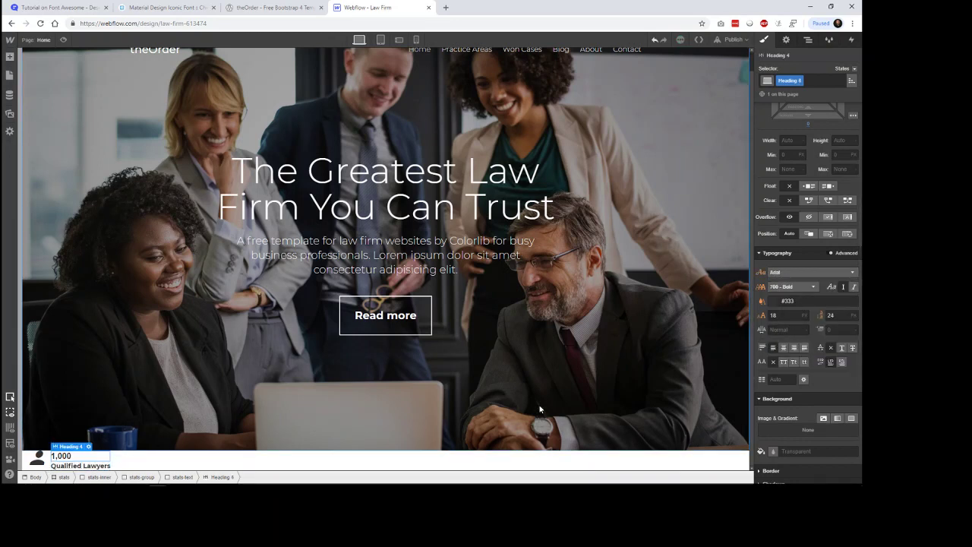
left_click(823, 274)
scroll(808, 350, "down", 3)
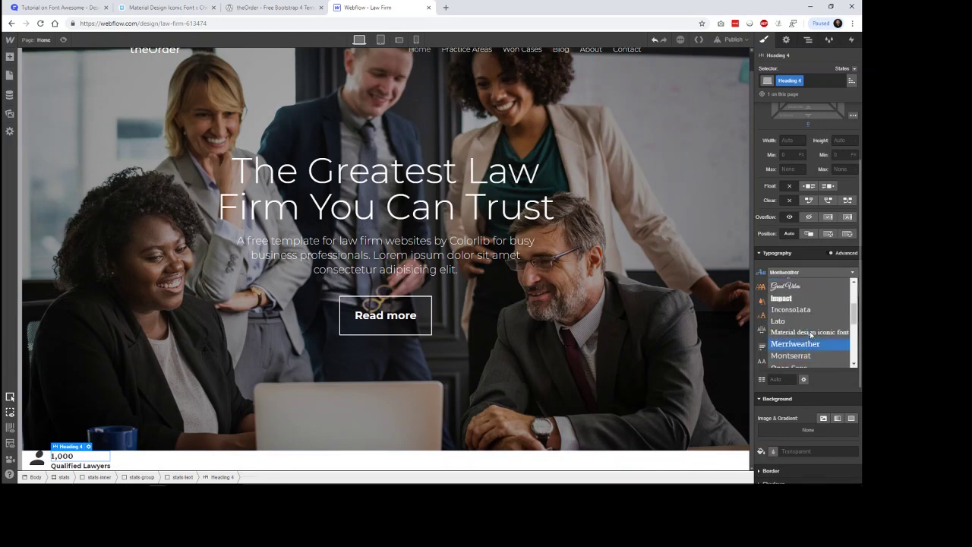
left_click(808, 347)
left_click(822, 272)
left_click(804, 355)
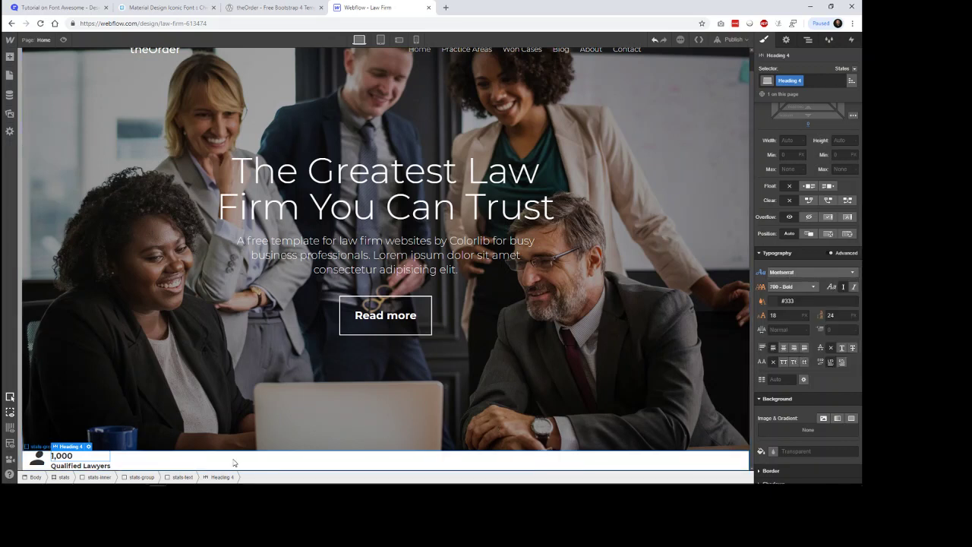
left_click(792, 286)
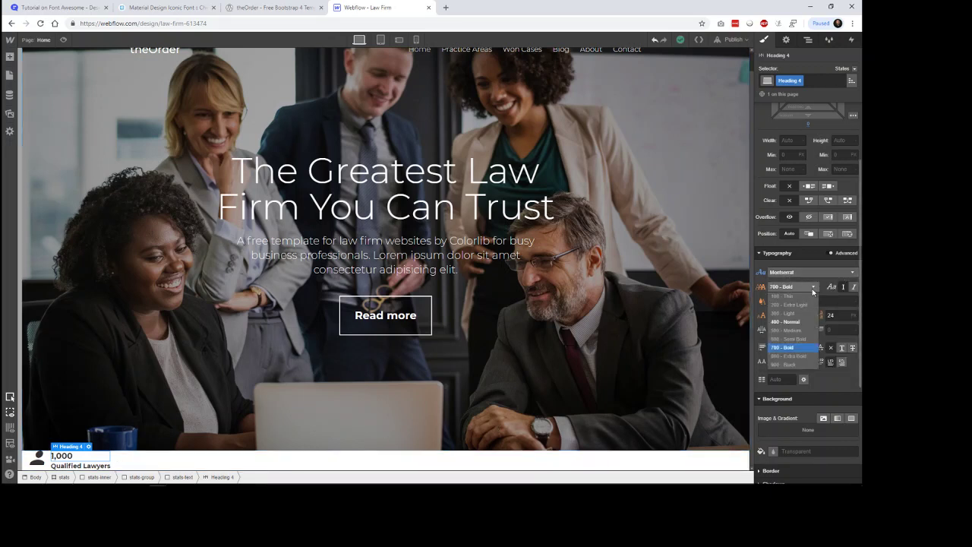
left_click(790, 339)
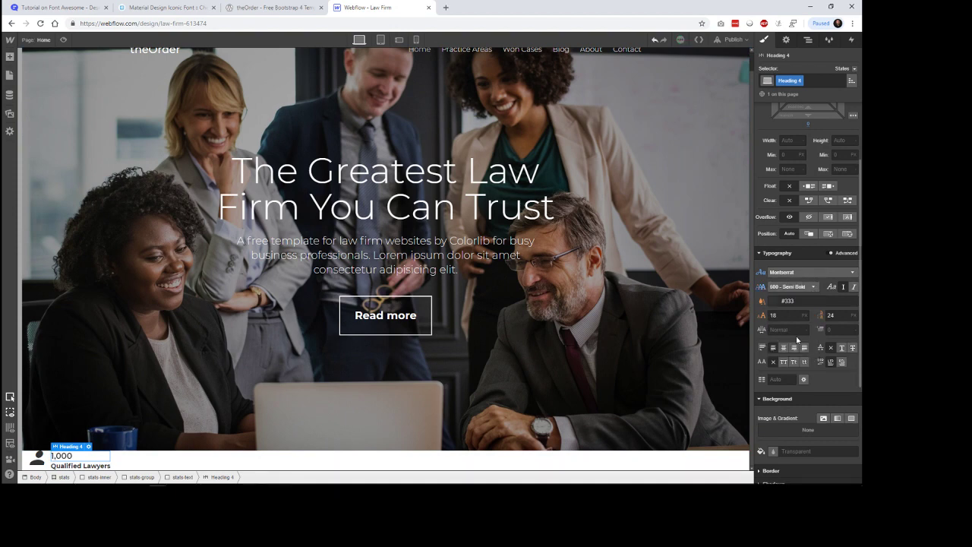
Step: Give the Qualified Lawyers label 400 Normal weight and set the icon's font style to upright
left_click(79, 464)
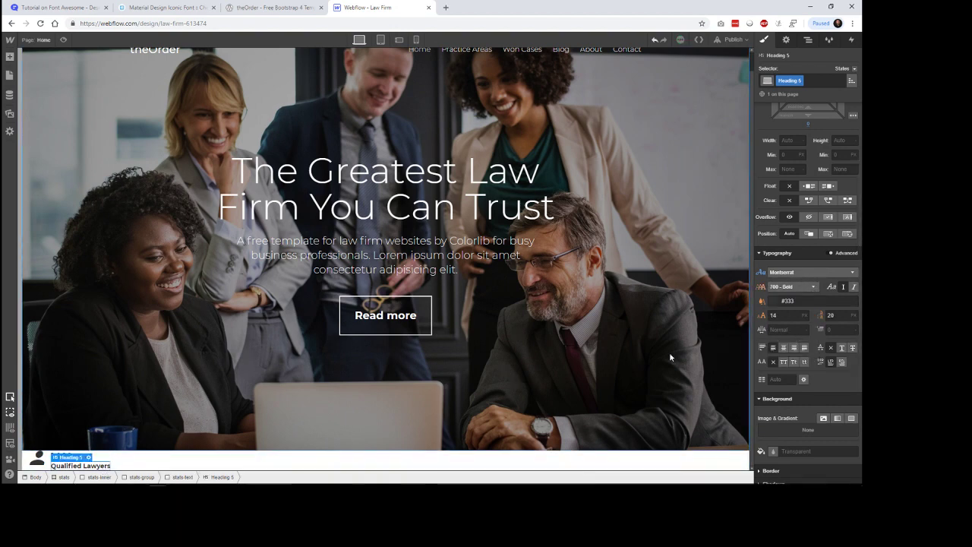
left_click(805, 287)
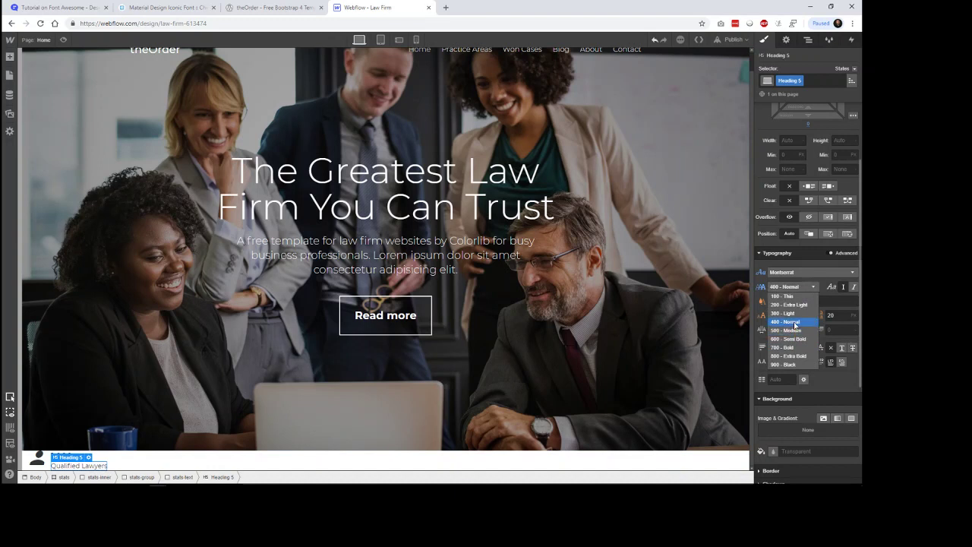
left_click(794, 322)
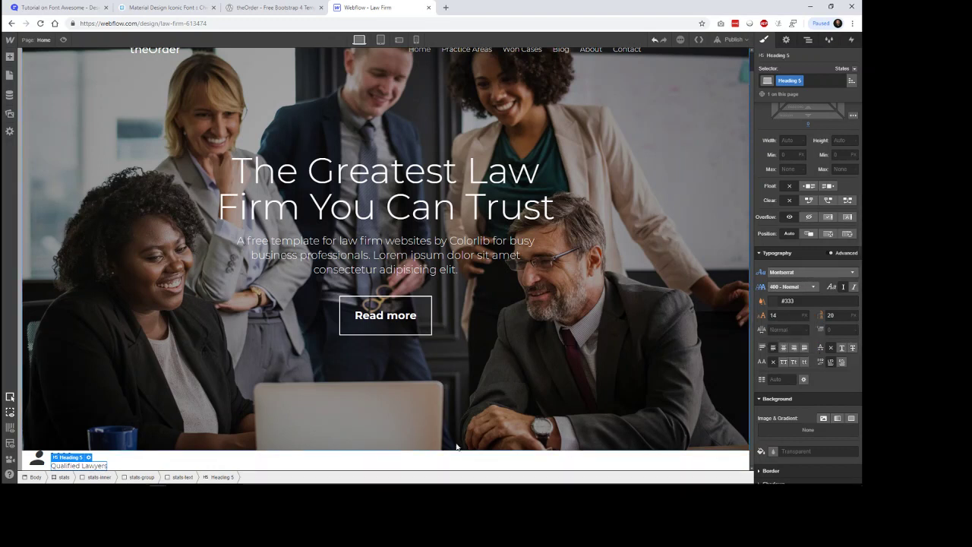
left_click(37, 459)
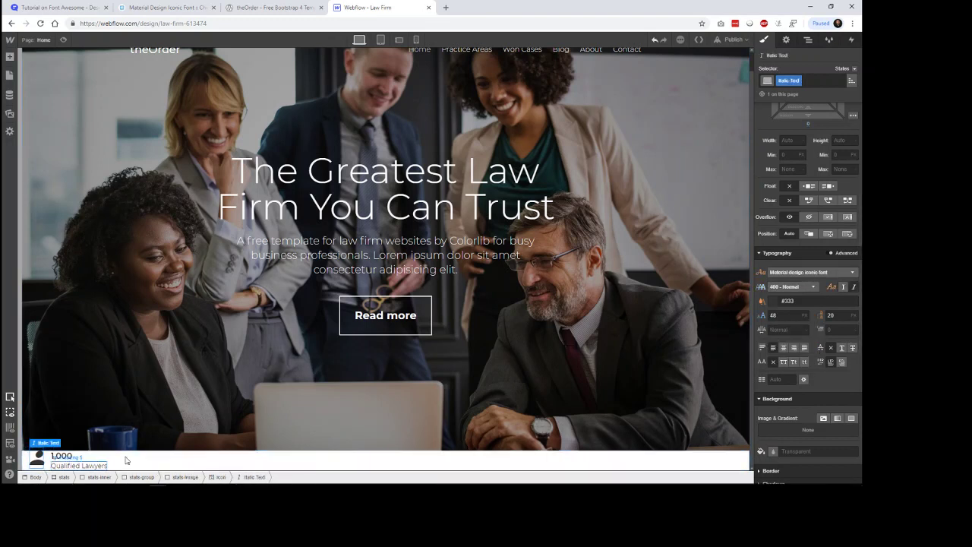
left_click(811, 288)
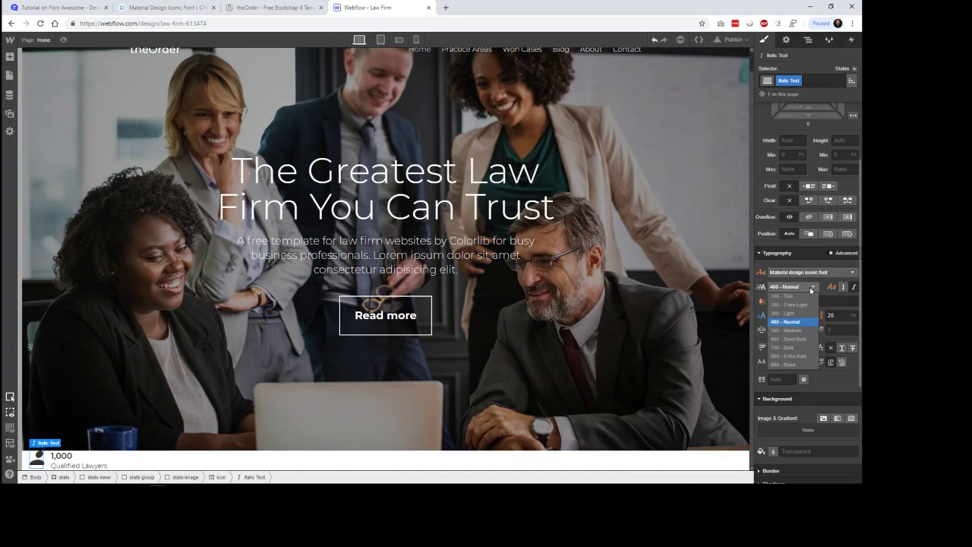
left_click(811, 289)
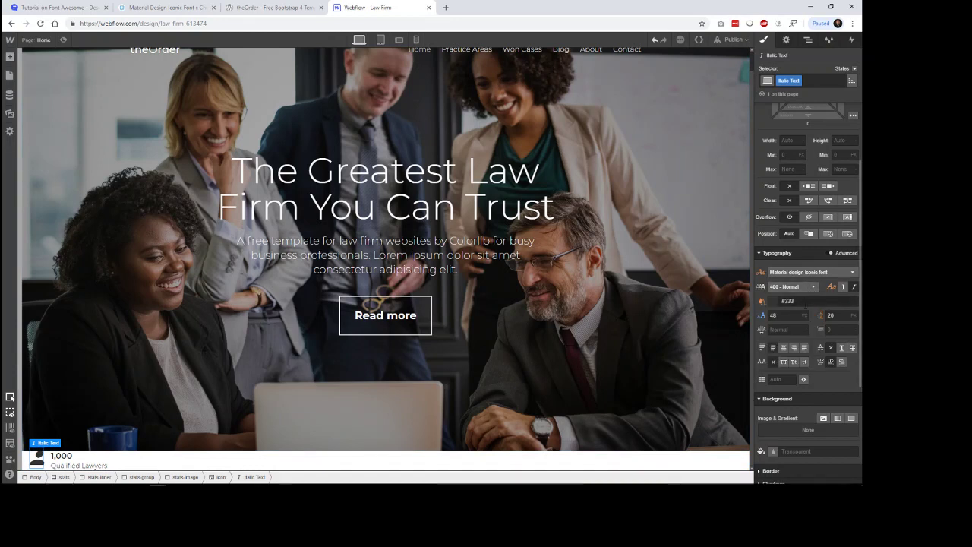
left_click(843, 287)
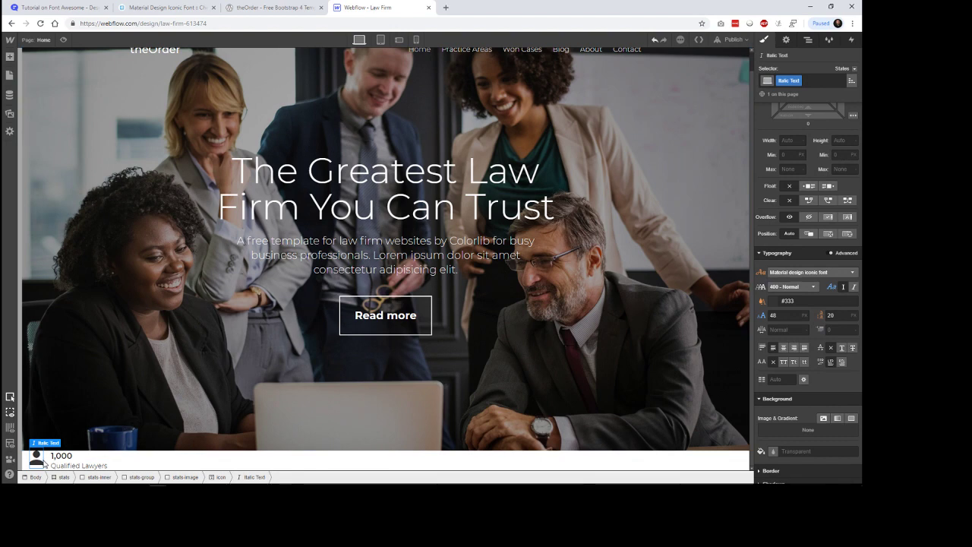
Step: Select the stats Section via the breadcrumb and drag its padding to 32 px all round
left_click(136, 463)
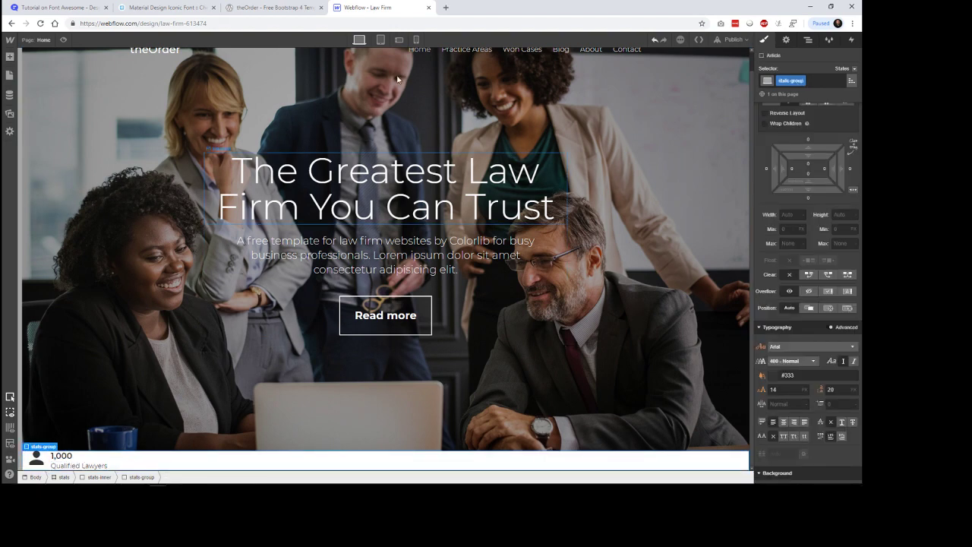
left_click(97, 477)
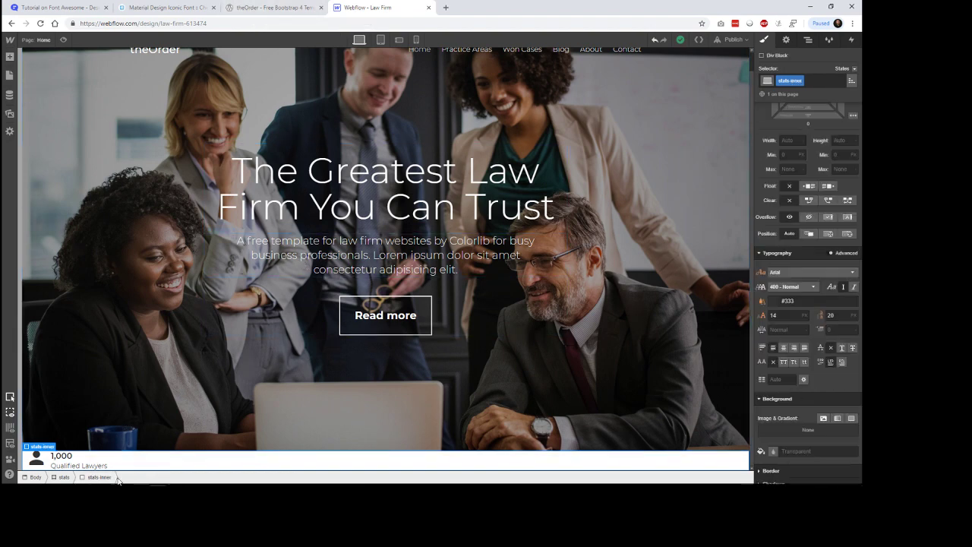
left_click(64, 477)
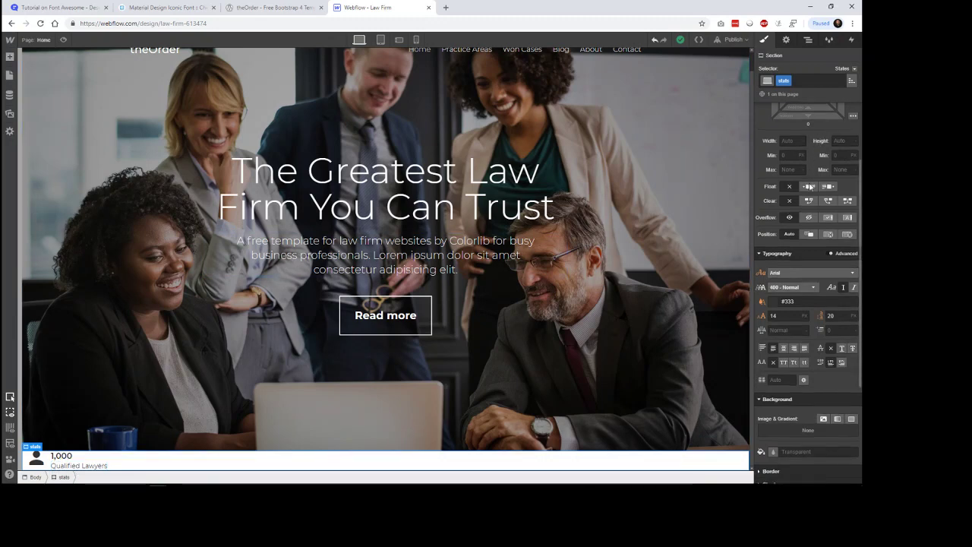
scroll(809, 260, "up", 2)
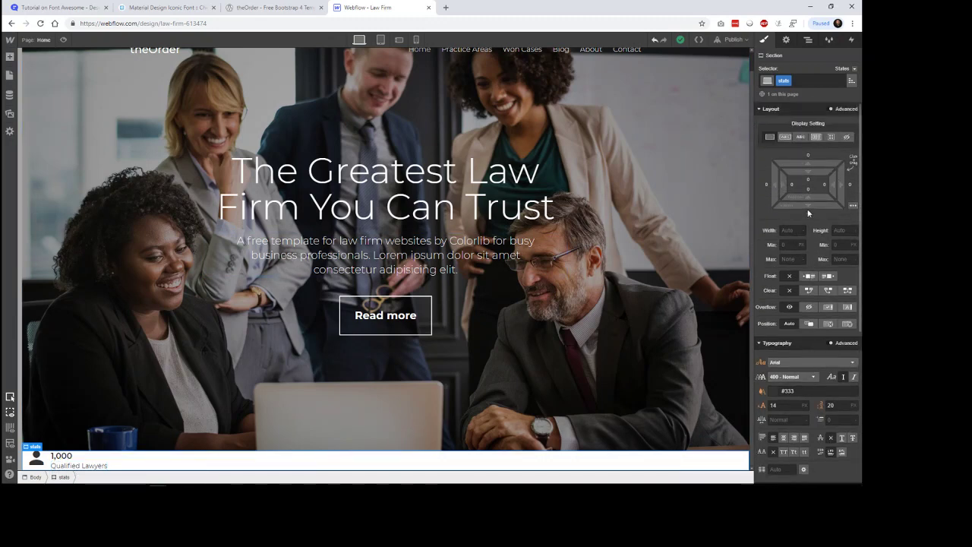
left_click_drag(808, 196, 806, 155)
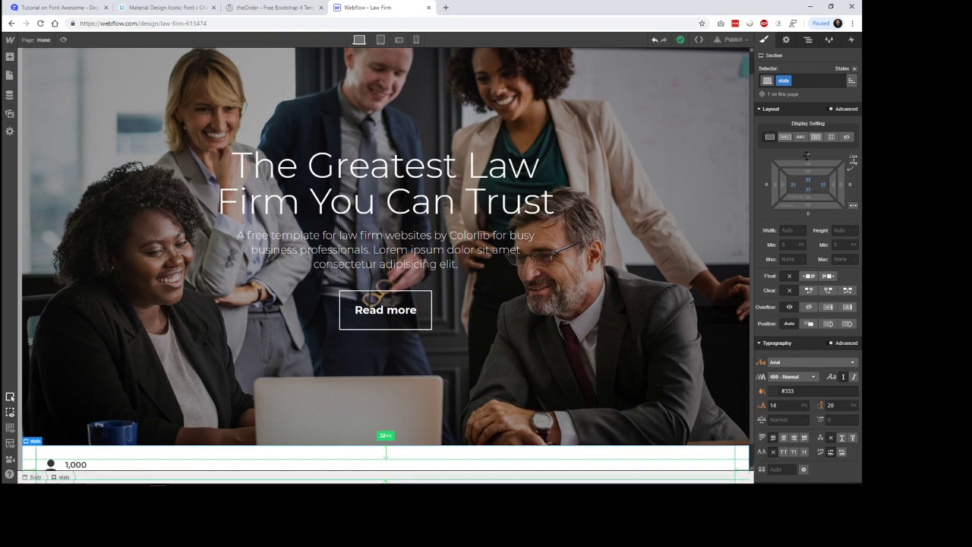
scroll(451, 281, "down", 1)
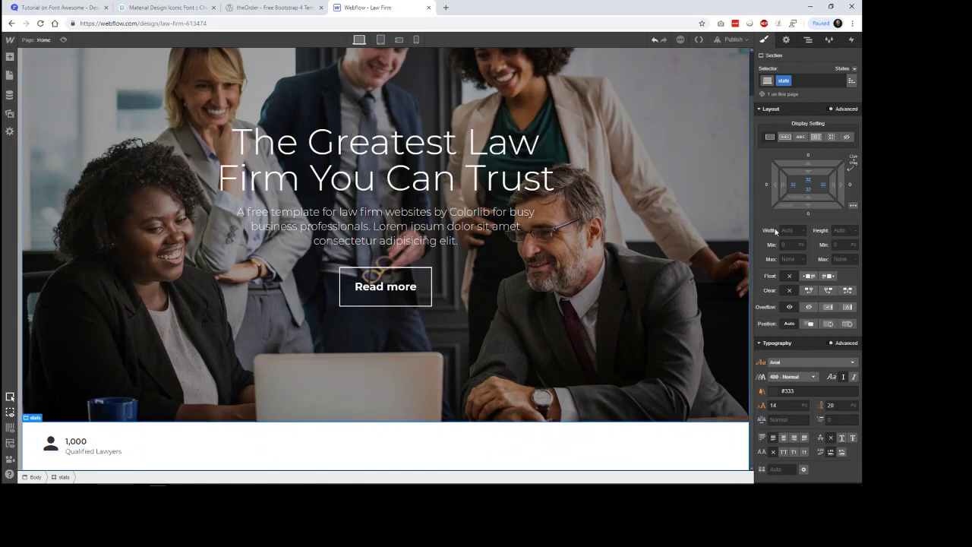
Step: Set the person icon to 64 px and adjust its bottom margin
left_click(55, 451)
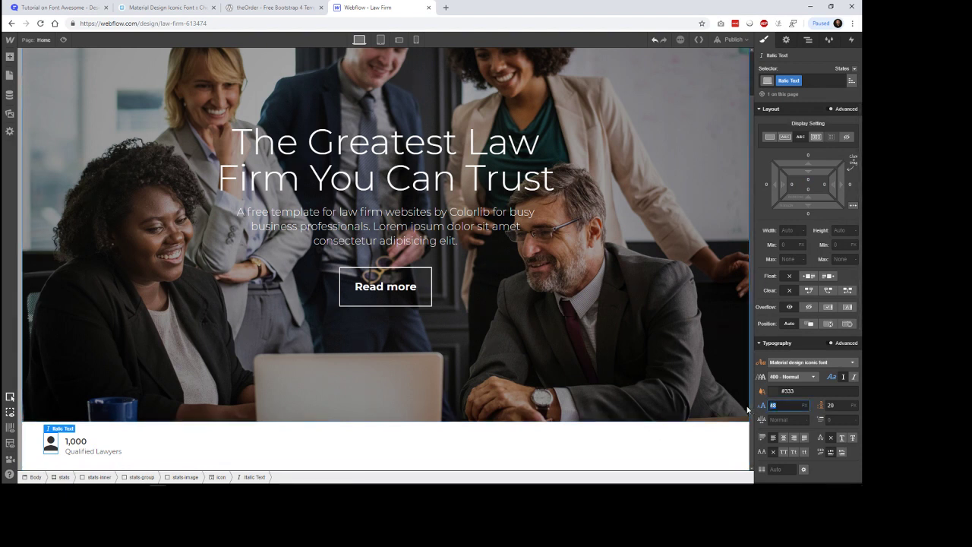
type("64")
left_click(236, 435)
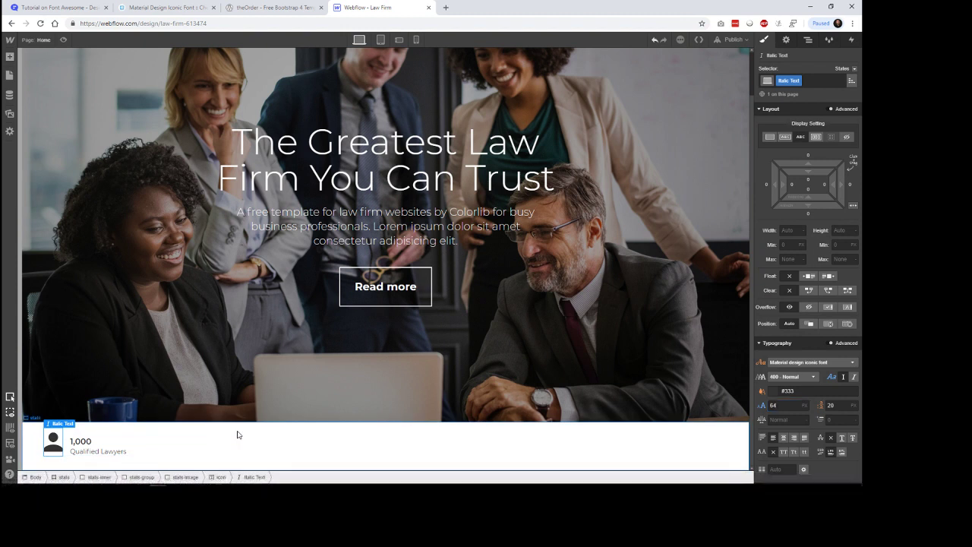
left_click(56, 454)
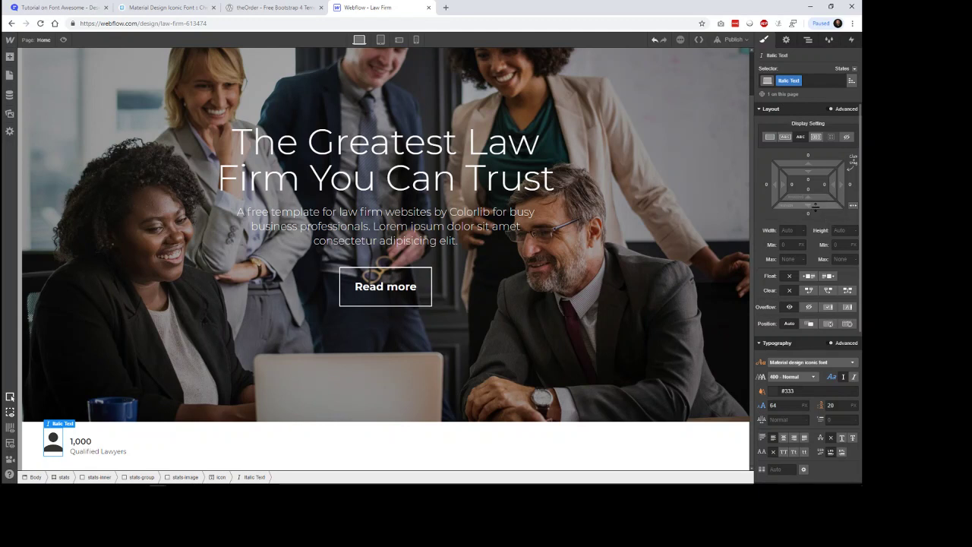
left_click_drag(815, 201, 815, 205)
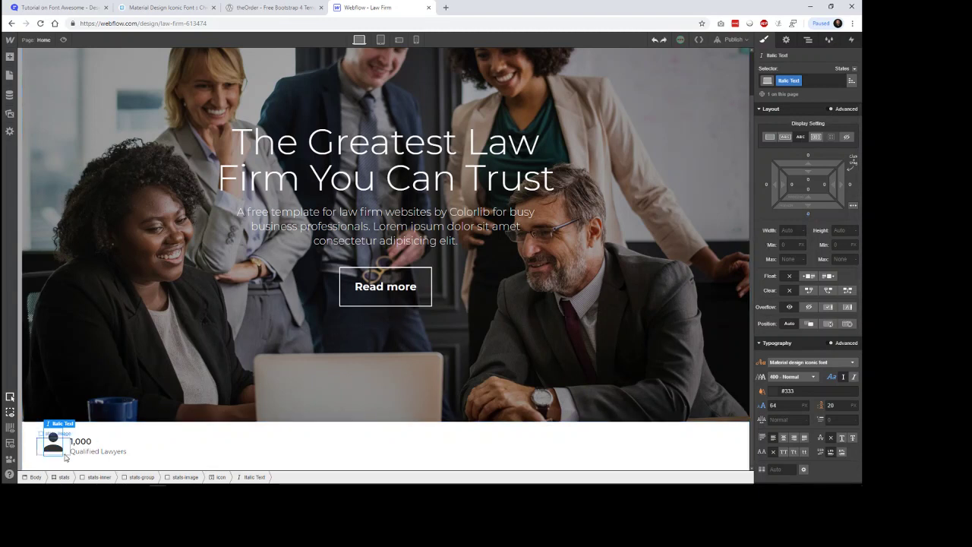
left_click(63, 455)
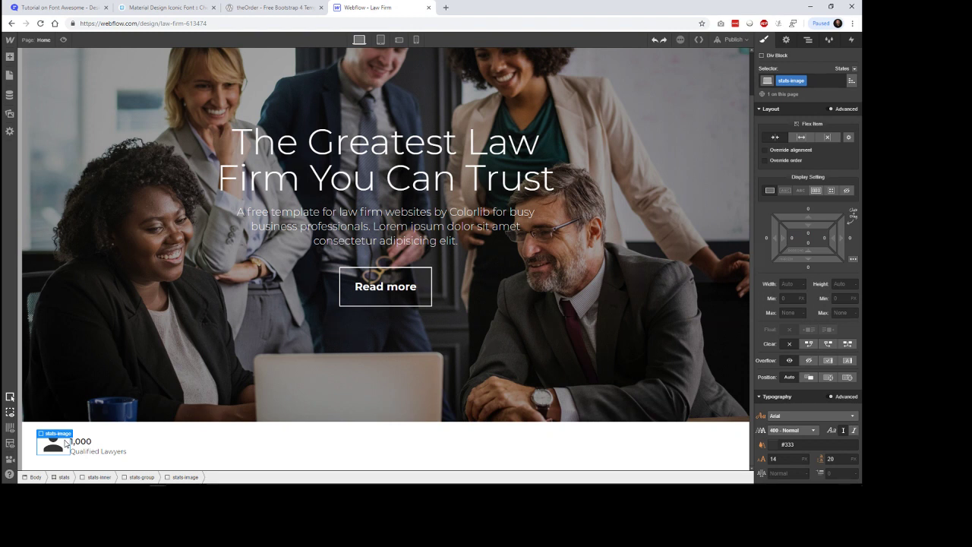
left_click(63, 446)
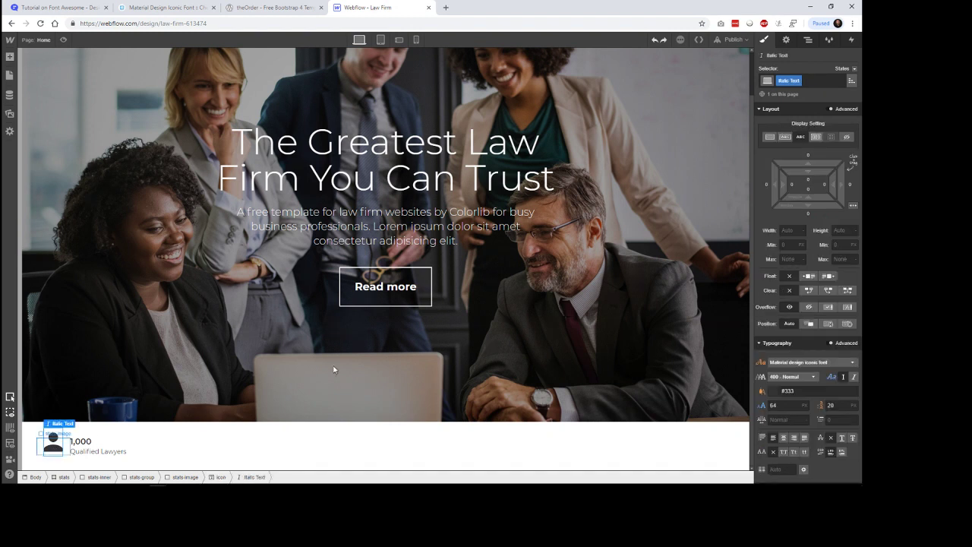
left_click(83, 452)
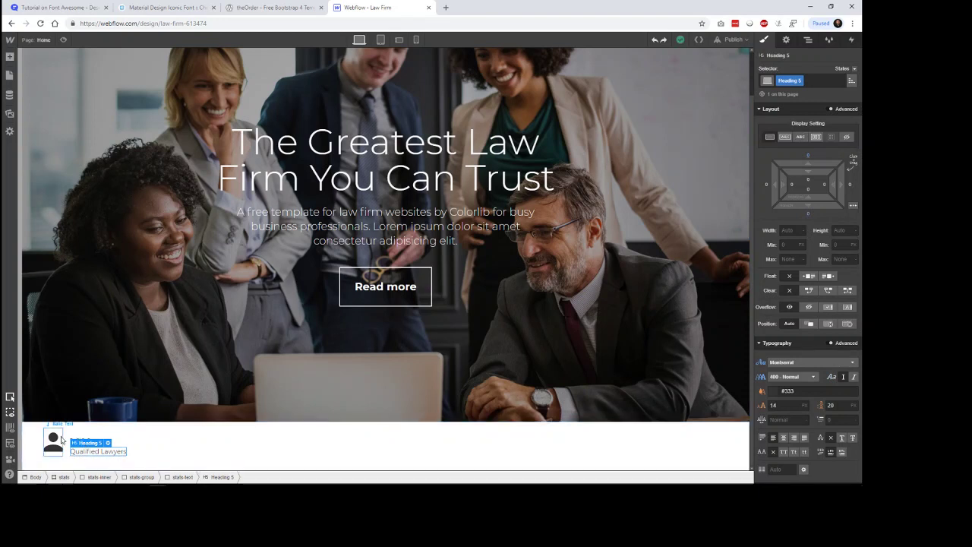
left_click(164, 440)
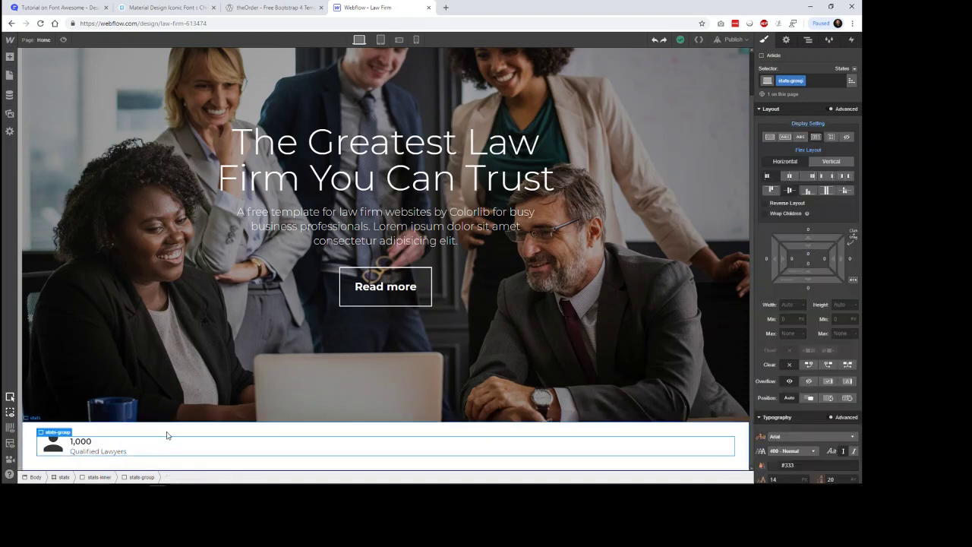
Step: Set the icon's stats-image container height to auto
left_click(65, 453)
left_click(65, 453)
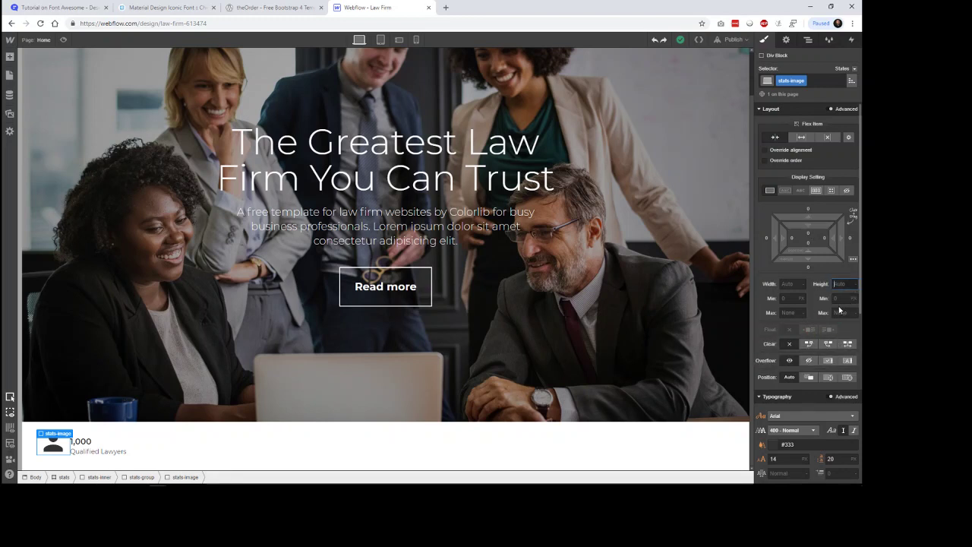
type("o")
key("Return")
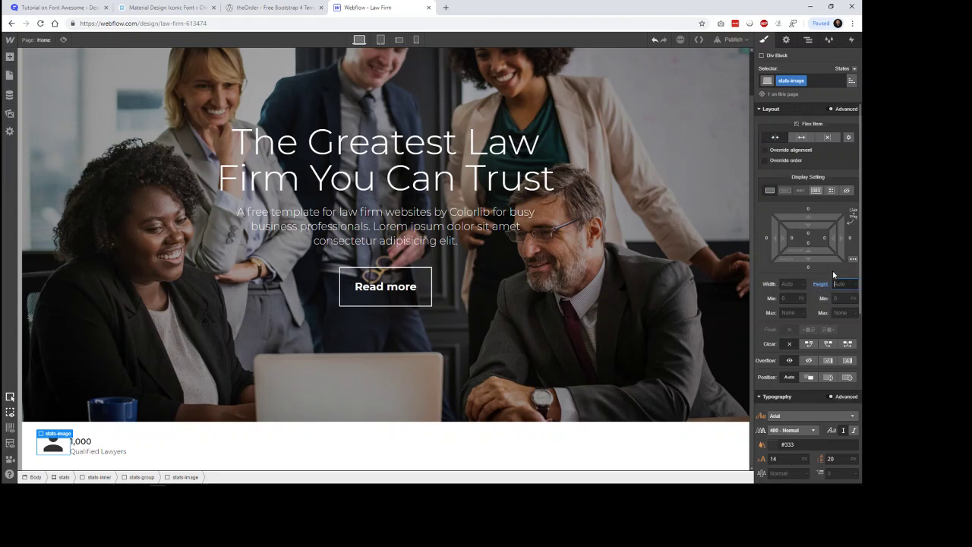
key("Escape")
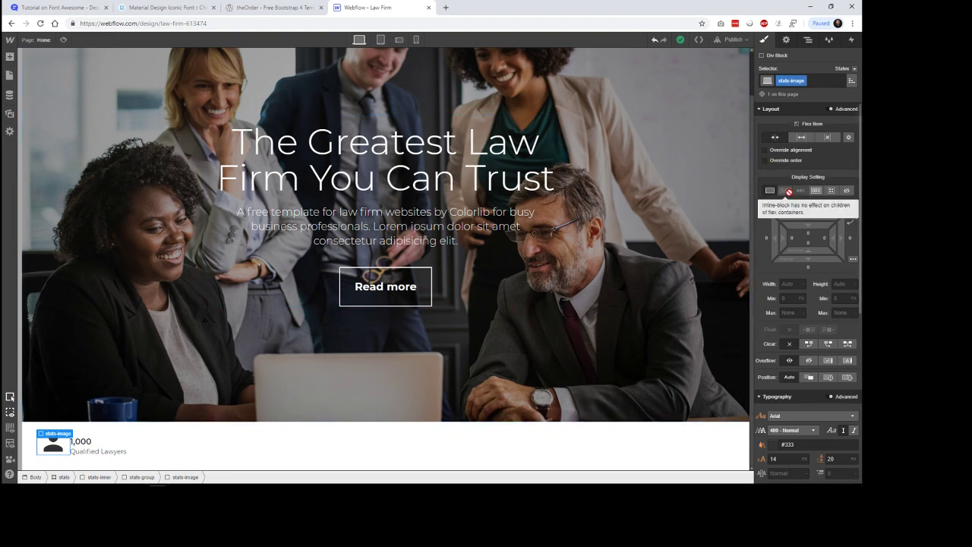
Step: Give the person icon a 64 px line height
left_click(56, 448)
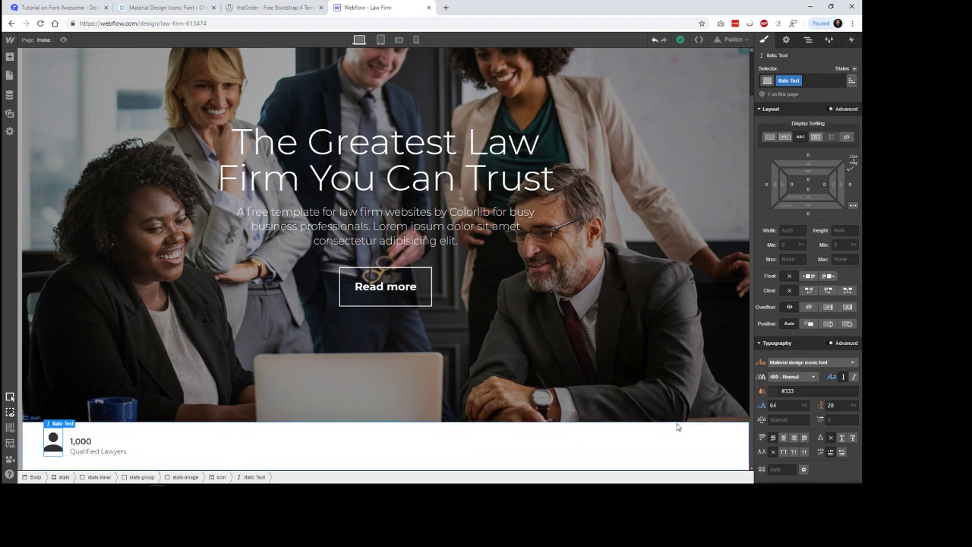
left_click(835, 405)
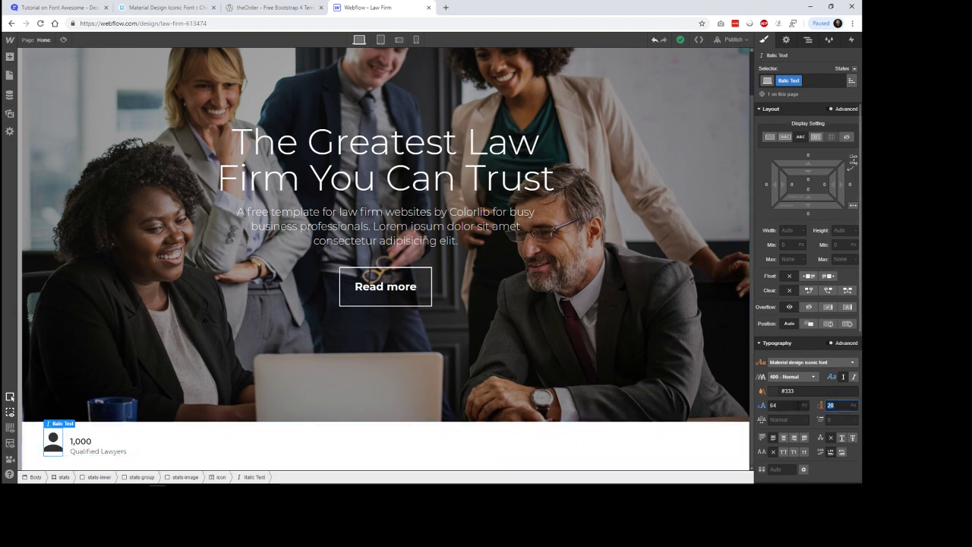
type("64")
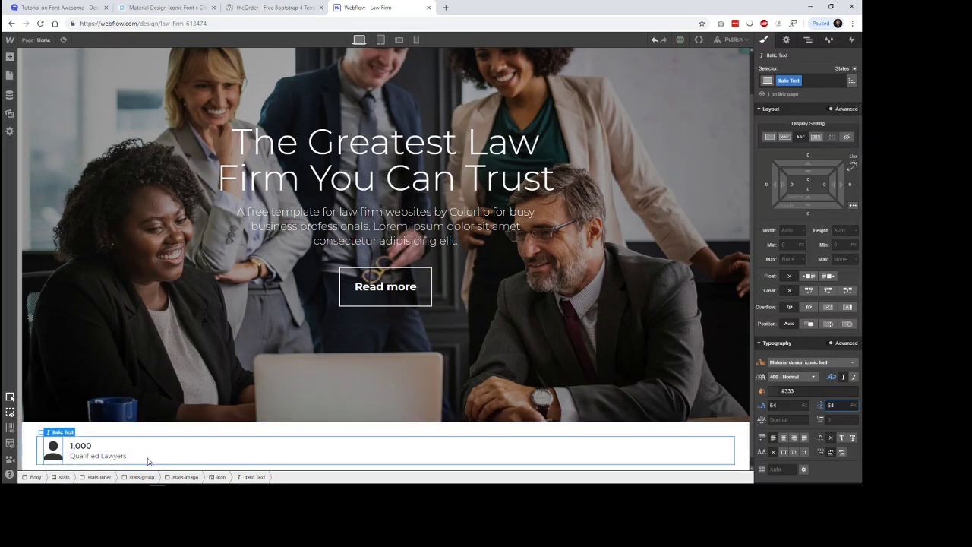
left_click(199, 435)
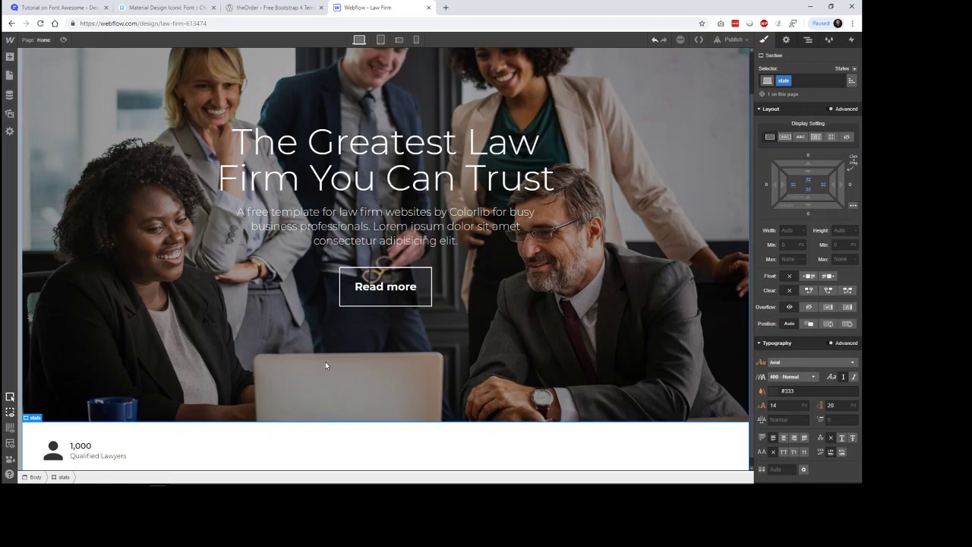
Step: Increase the stats section padding to 64 px, then switch to the theOrder preview tab
scroll(325, 362, "down", 1)
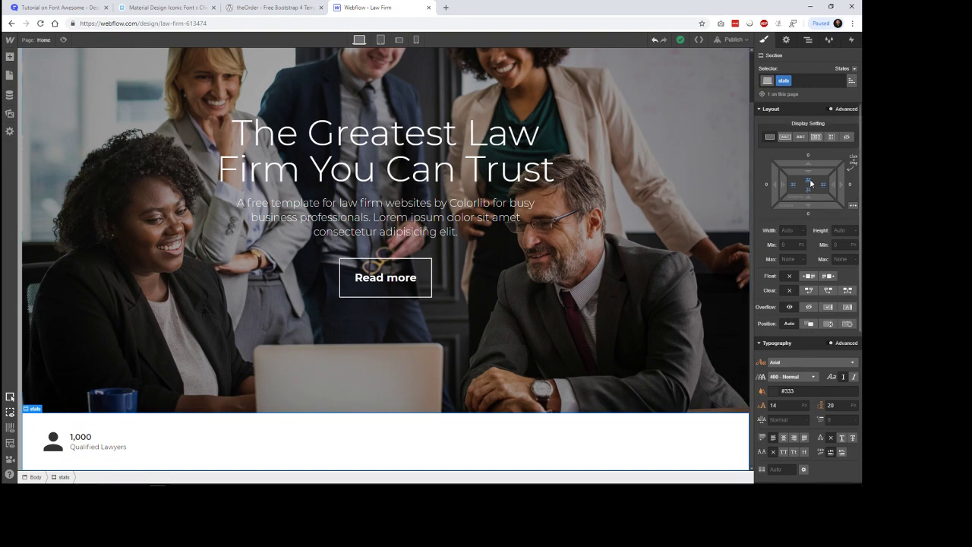
left_click_drag(807, 198, 807, 154)
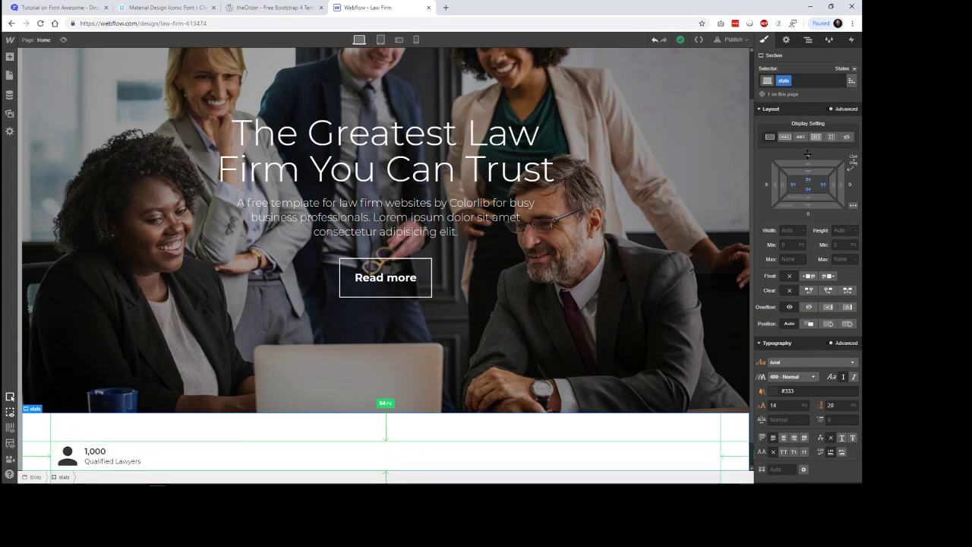
scroll(465, 330, "down", 1)
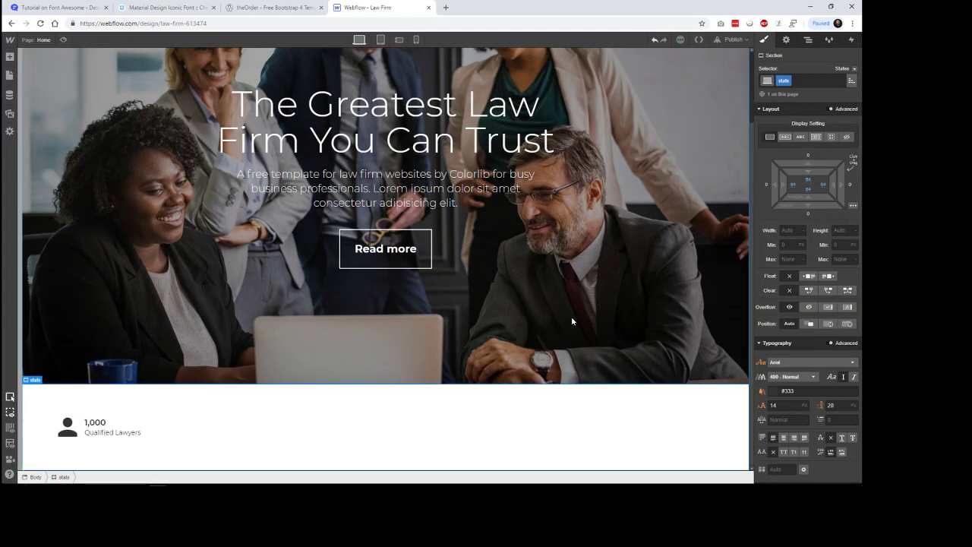
left_click(250, 9)
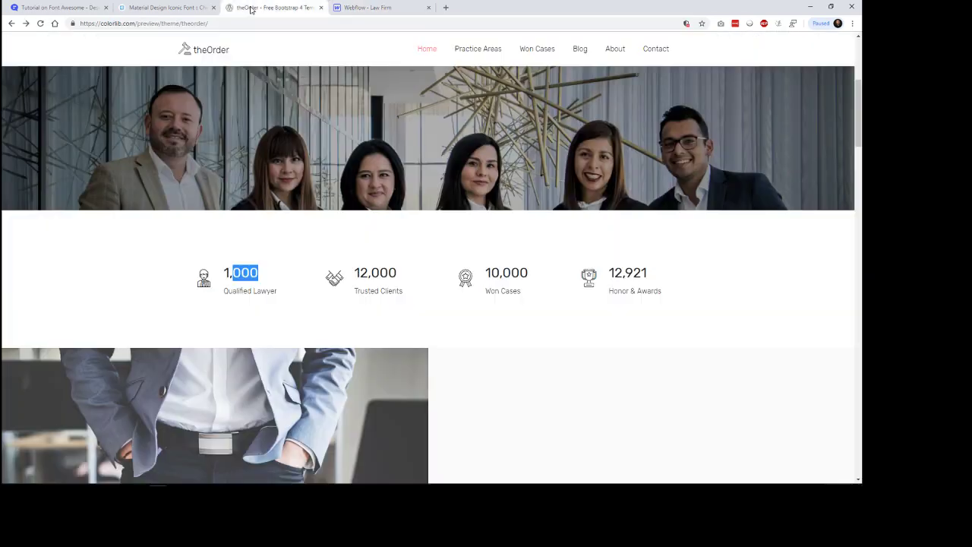
Step: After viewing the theOrder stats row, return to the Webflow - Law Firm tab
left_click(360, 7)
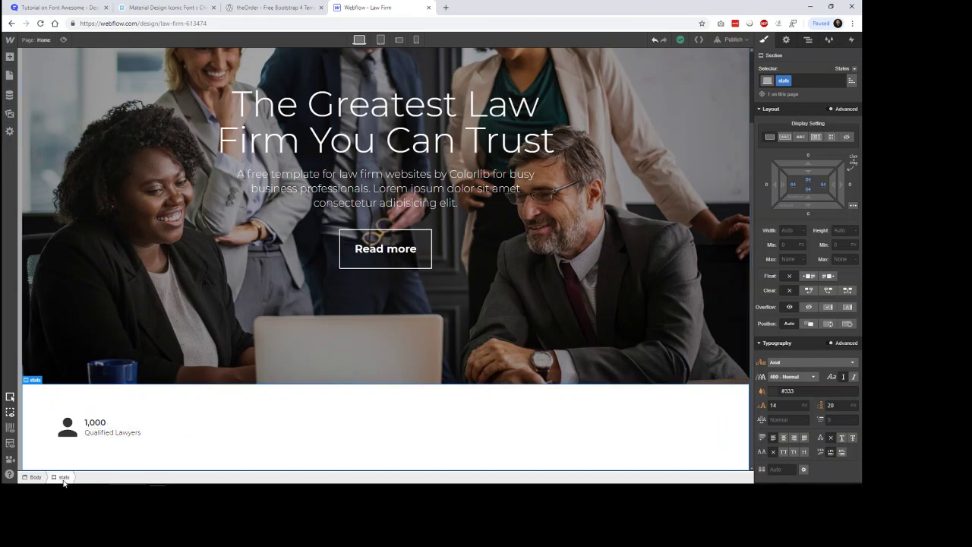
Step: Set the stats-inner container's Display to Flex
key("z")
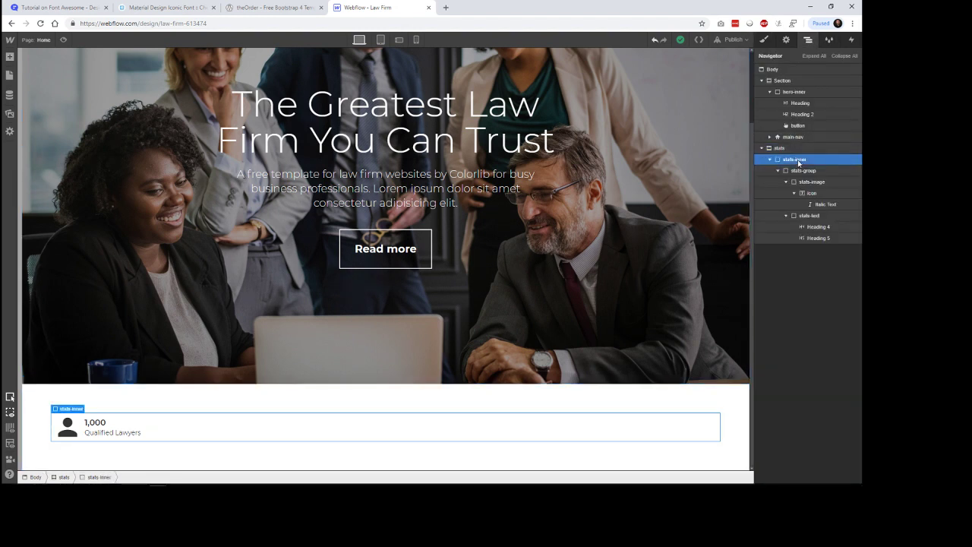
left_click(798, 159)
key("s")
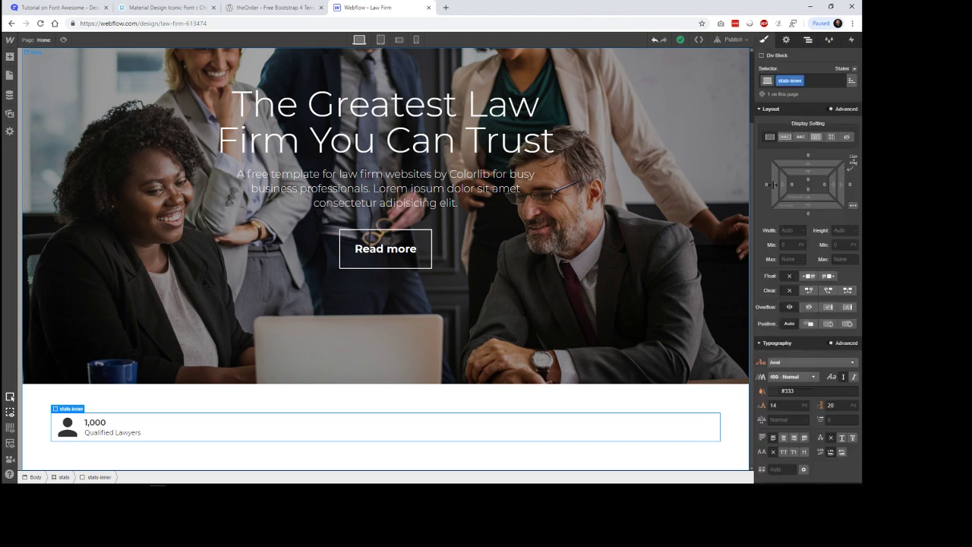
left_click(818, 137)
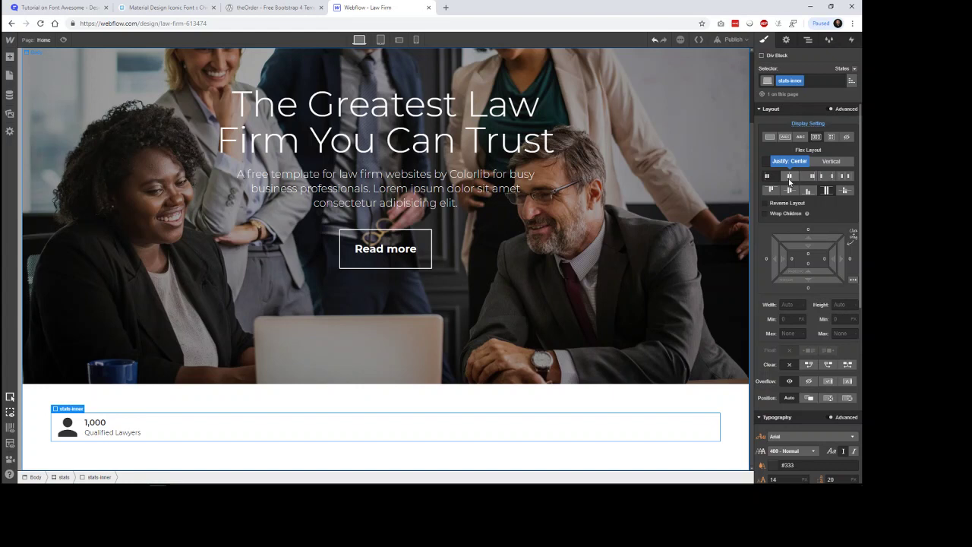
Step: Collapse stats-group in the Navigator and paste three copies into stats-inner, making four
key("z")
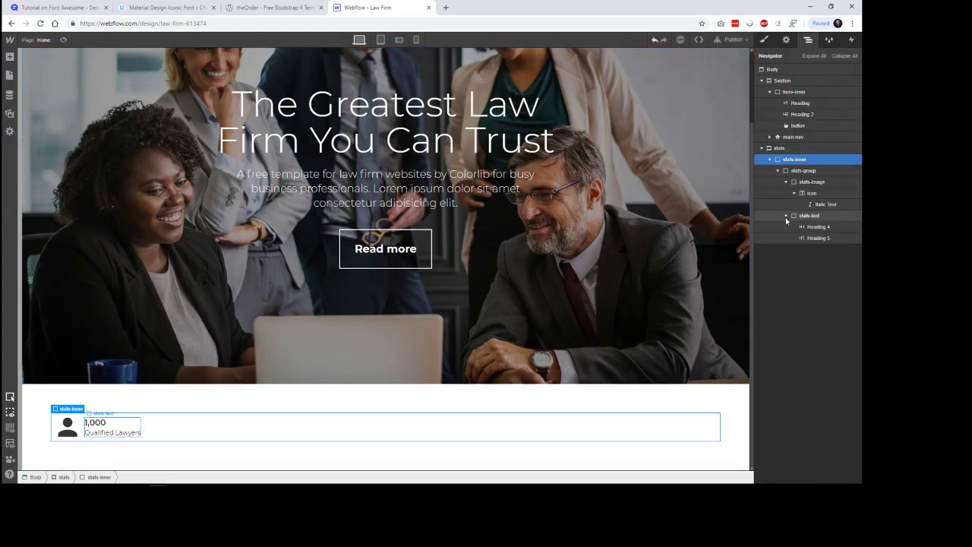
left_click(785, 216)
left_click(793, 194)
left_click(786, 183)
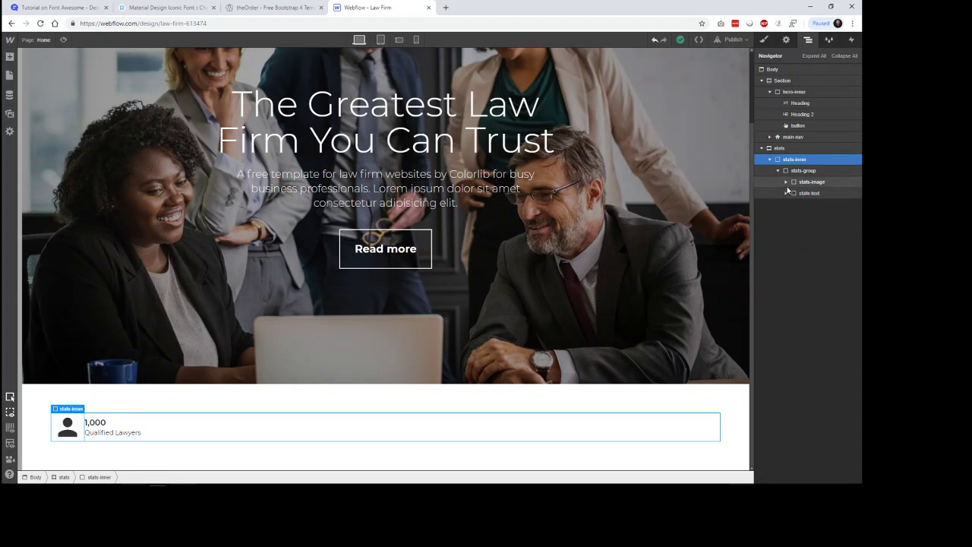
left_click(778, 171)
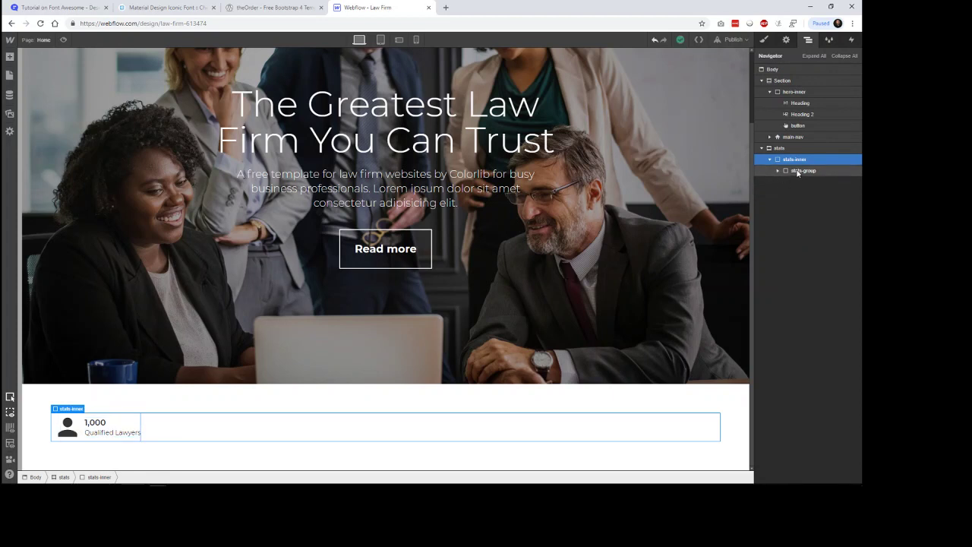
left_click(797, 171)
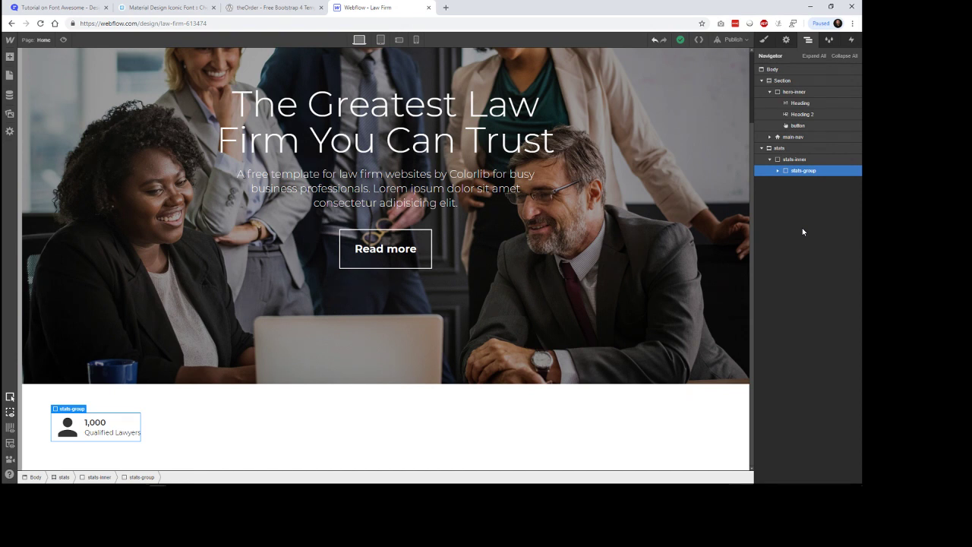
left_click(795, 160)
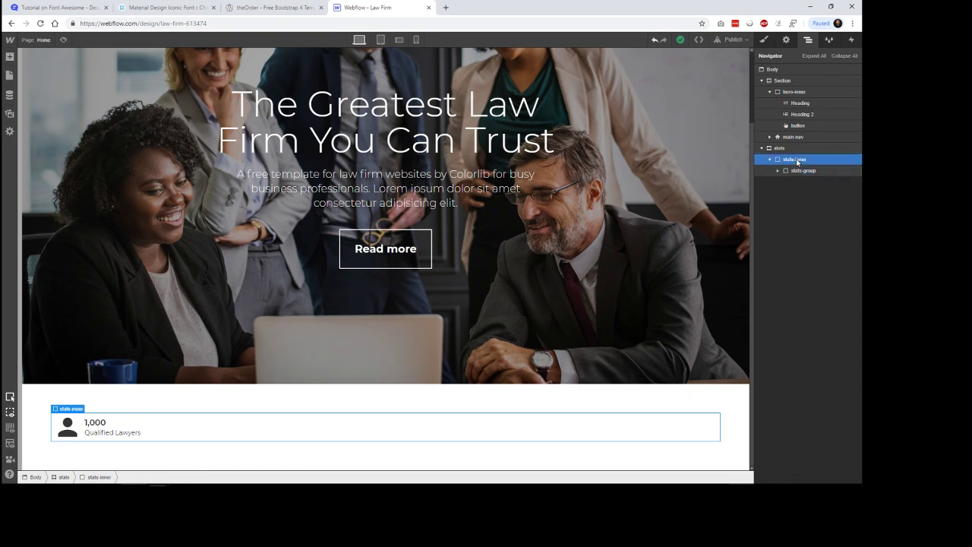
key("ctrl+v")
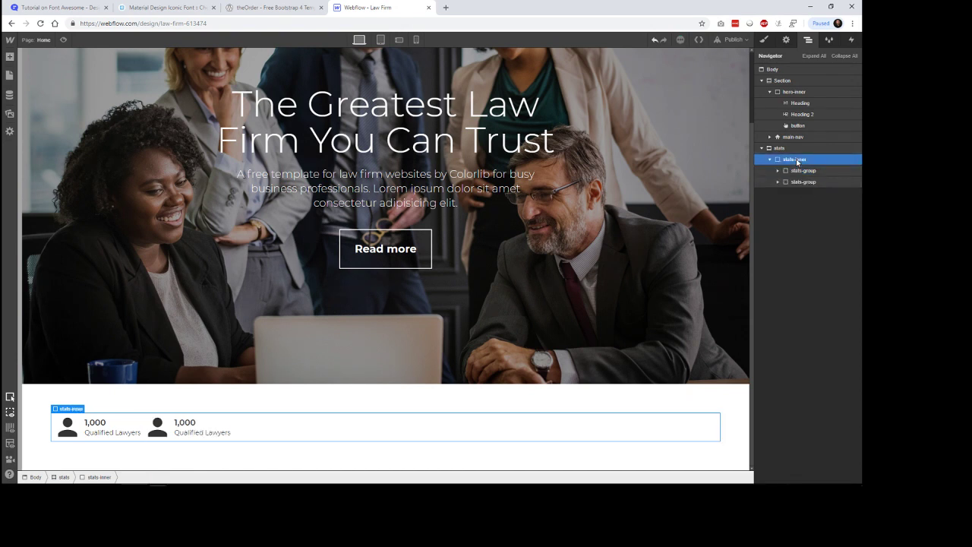
key("ctrl+v")
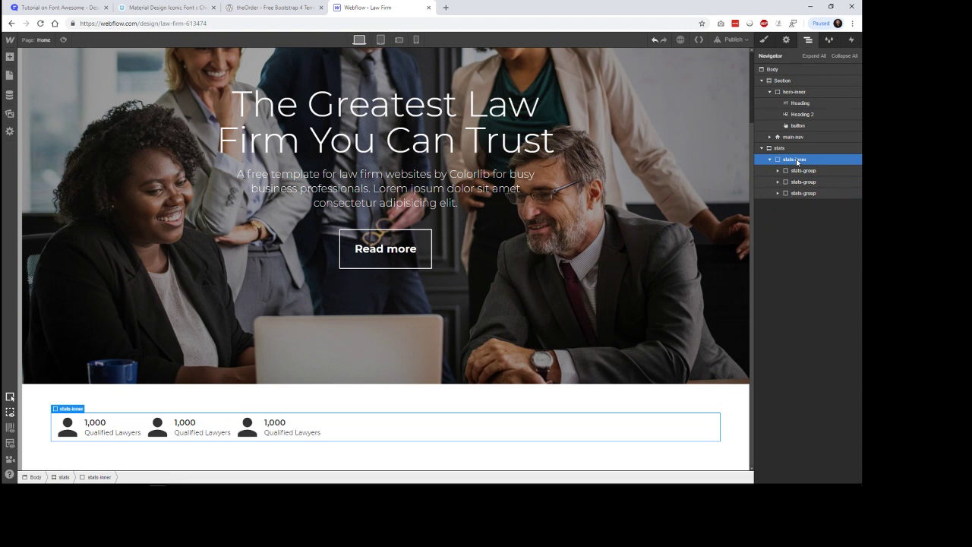
key("ctrl+v")
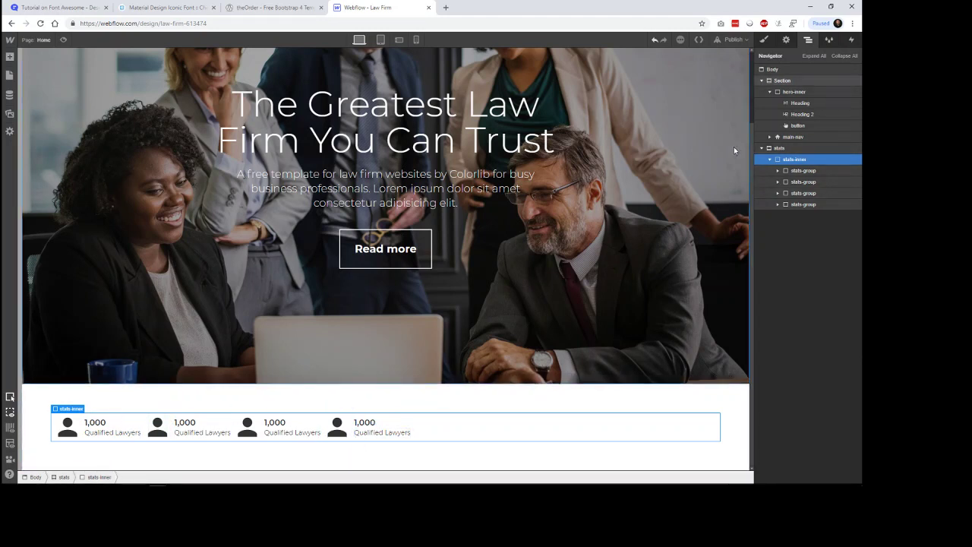
Step: Check the four stats groups in the Navigator and select the stats section
left_click(805, 170)
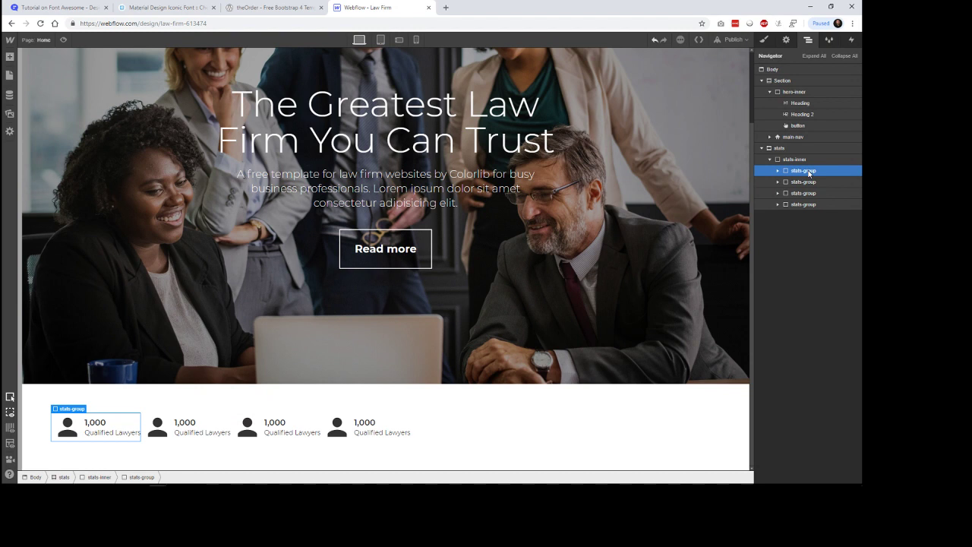
left_click(803, 182)
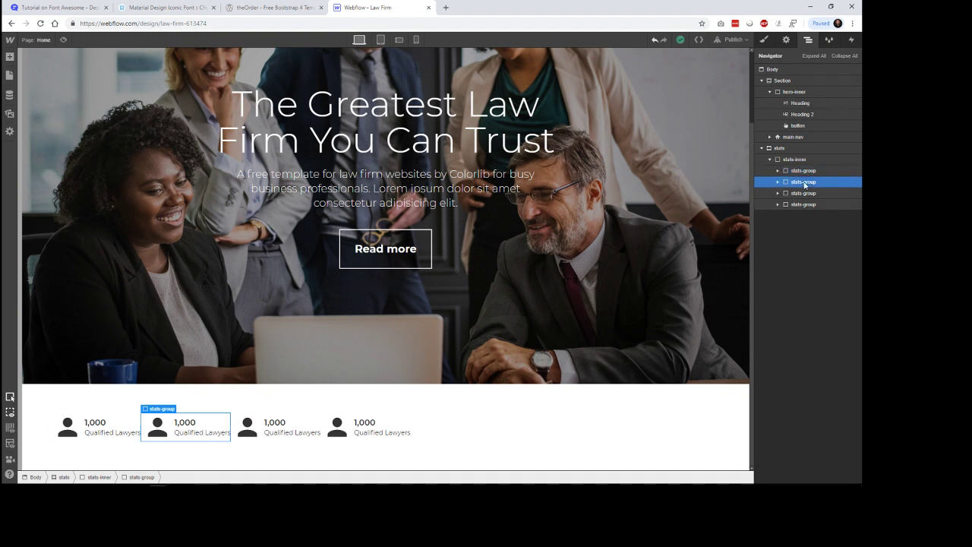
left_click(803, 193)
left_click(802, 205)
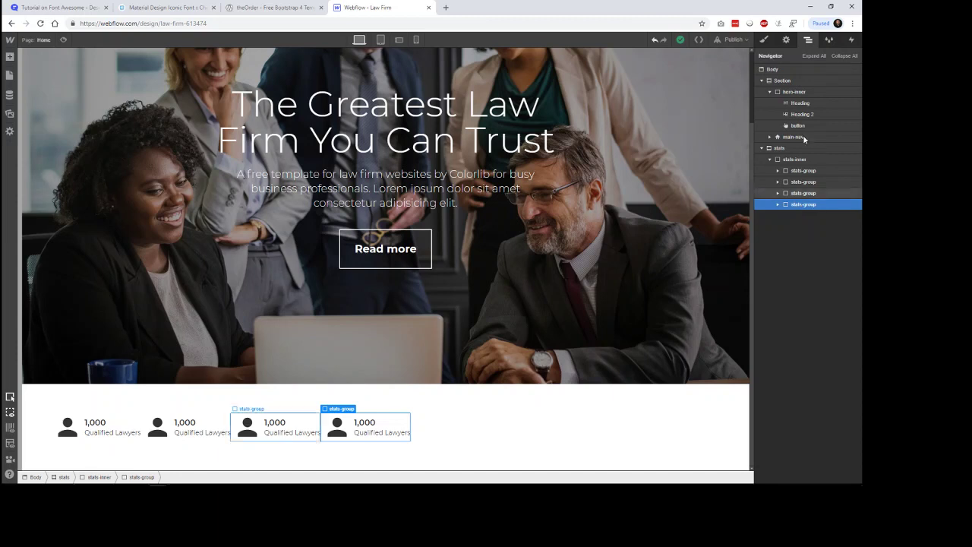
left_click(793, 160)
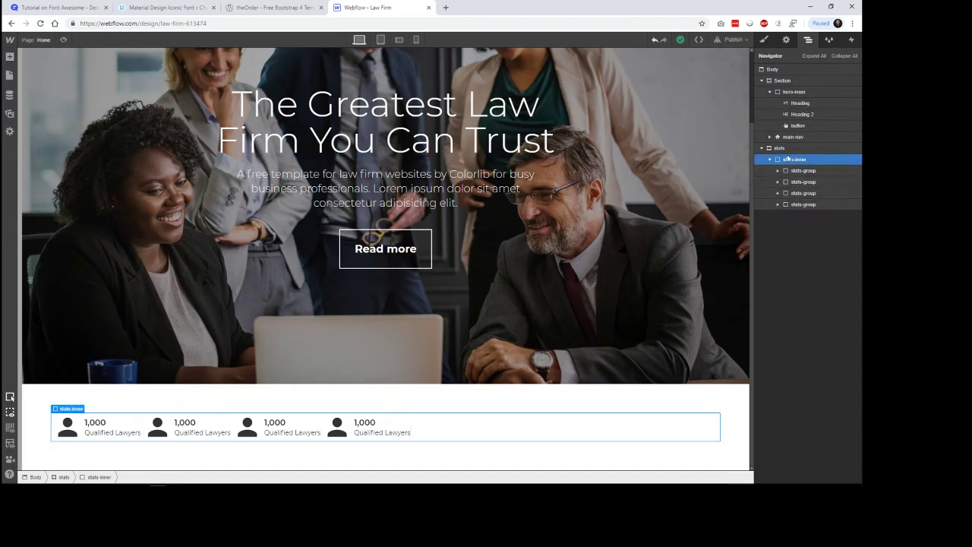
left_click(787, 150)
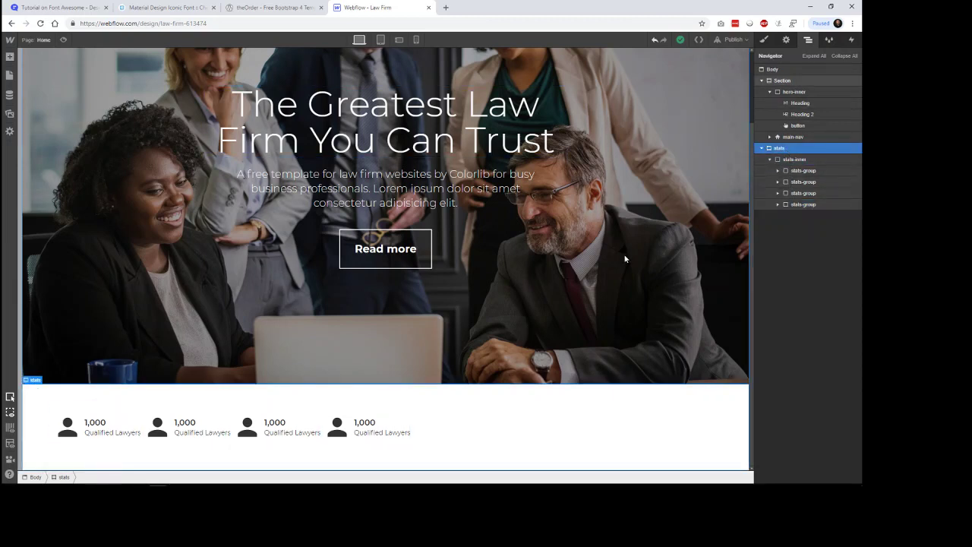
Step: Set the stats section to Display Flex, centered horizontally and vertically
left_click(763, 39)
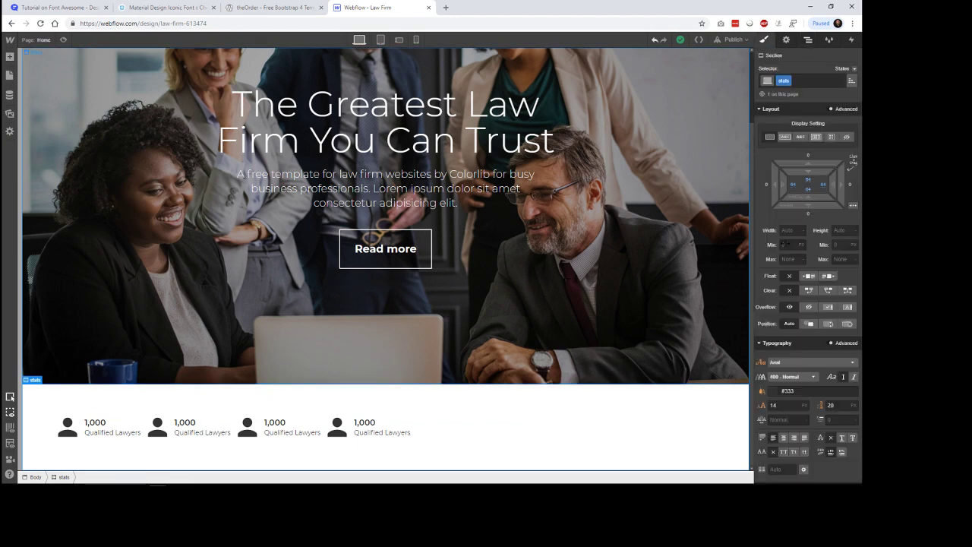
left_click(816, 136)
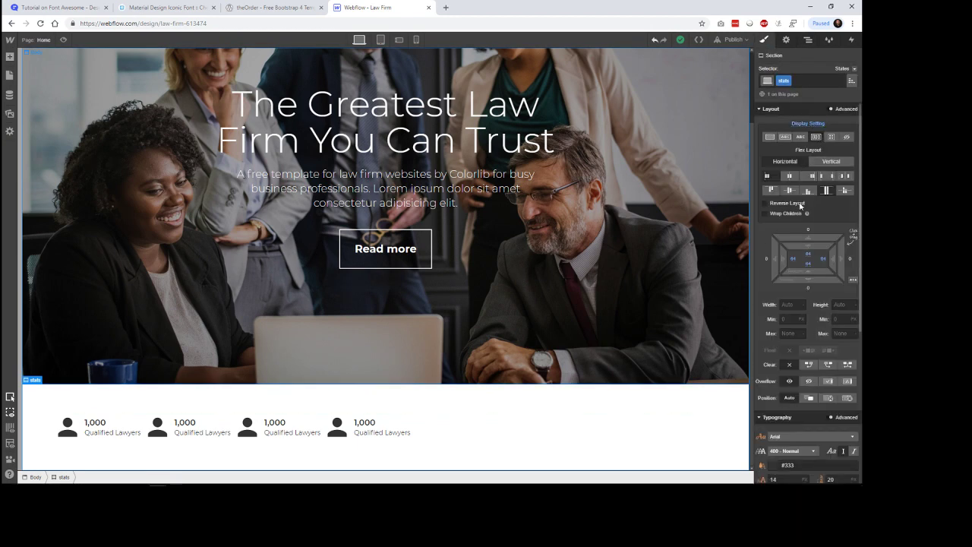
left_click(789, 177)
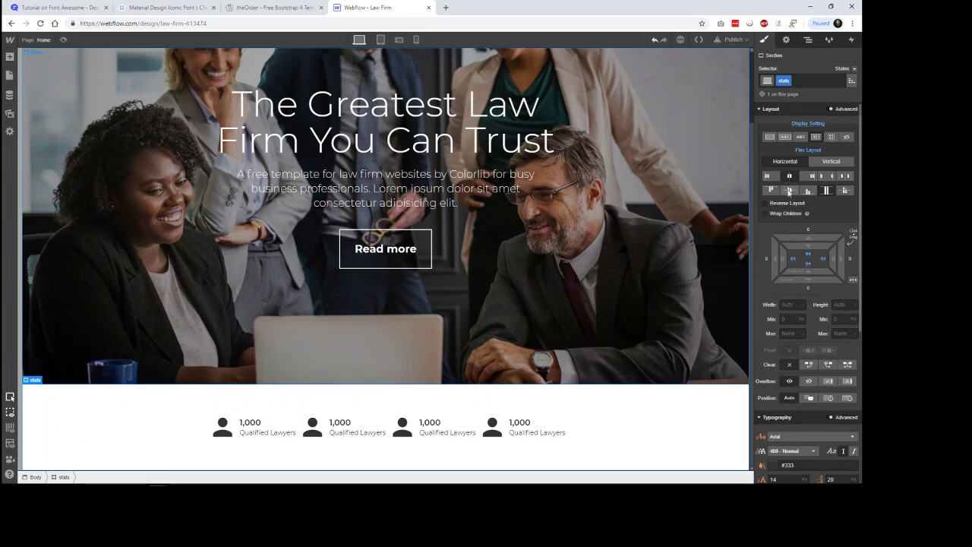
left_click(790, 189)
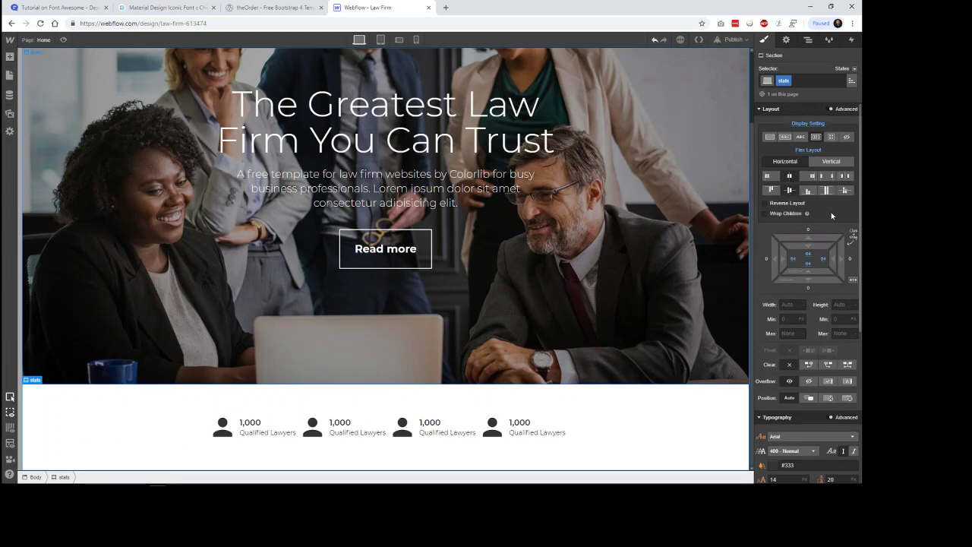
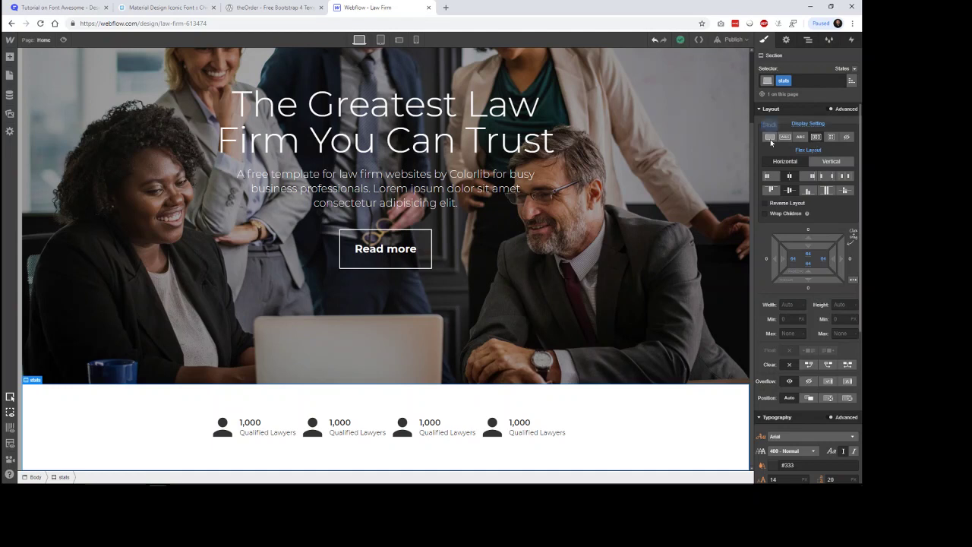
Step: Increase the third stat group's right margin, checking the reference law firm page
left_click(455, 416)
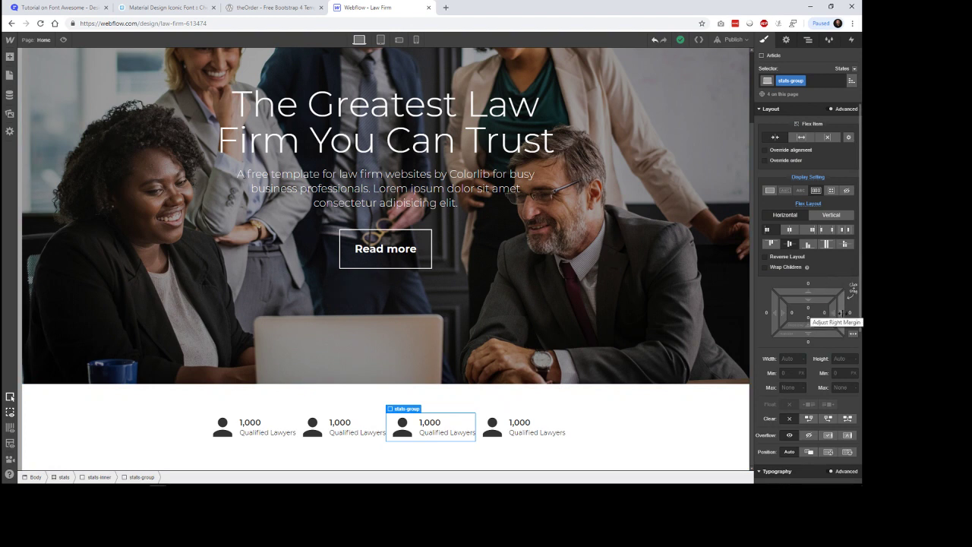
left_click_drag(840, 313, 864, 325)
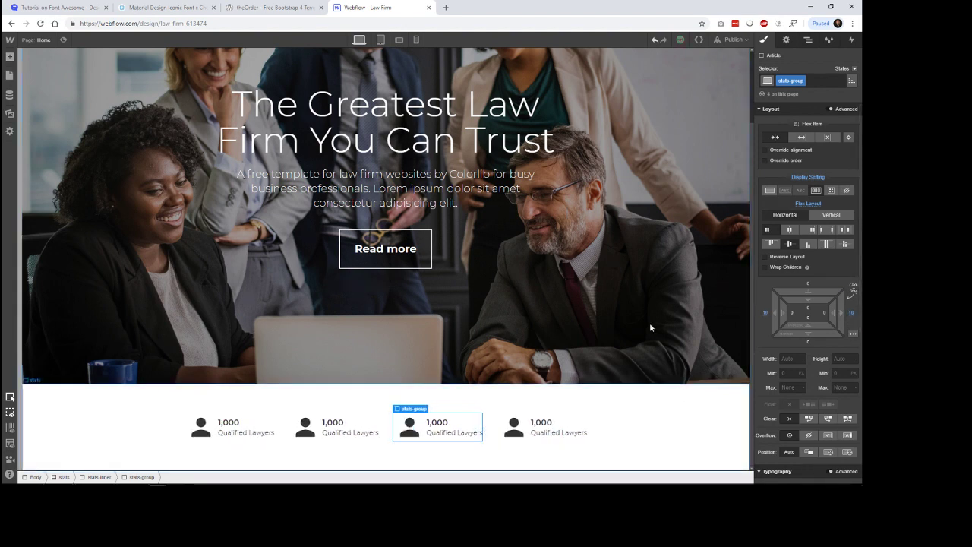
left_click(279, 9)
left_click(394, 6)
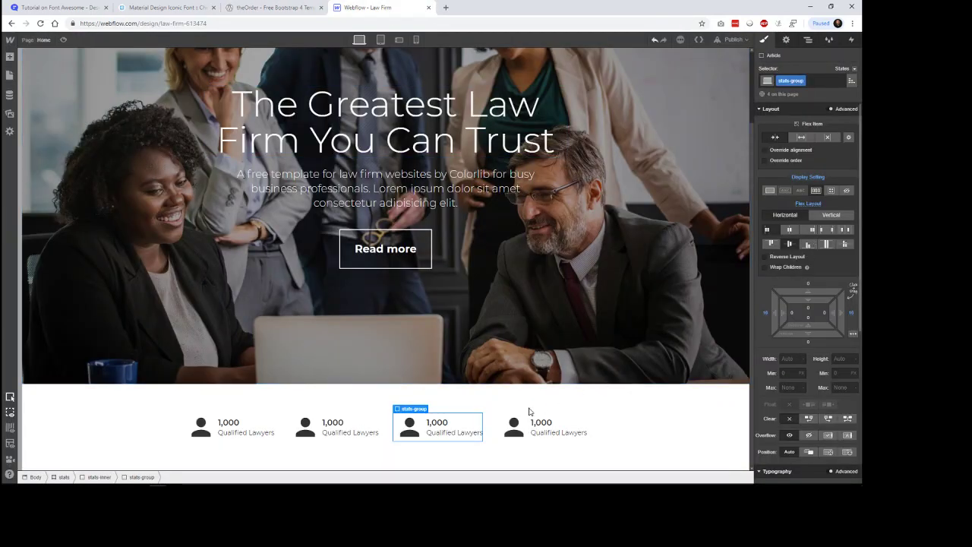
Step: Widen the stat groups' left and right padding, then view the reference stats row
scroll(819, 251, "down", 2)
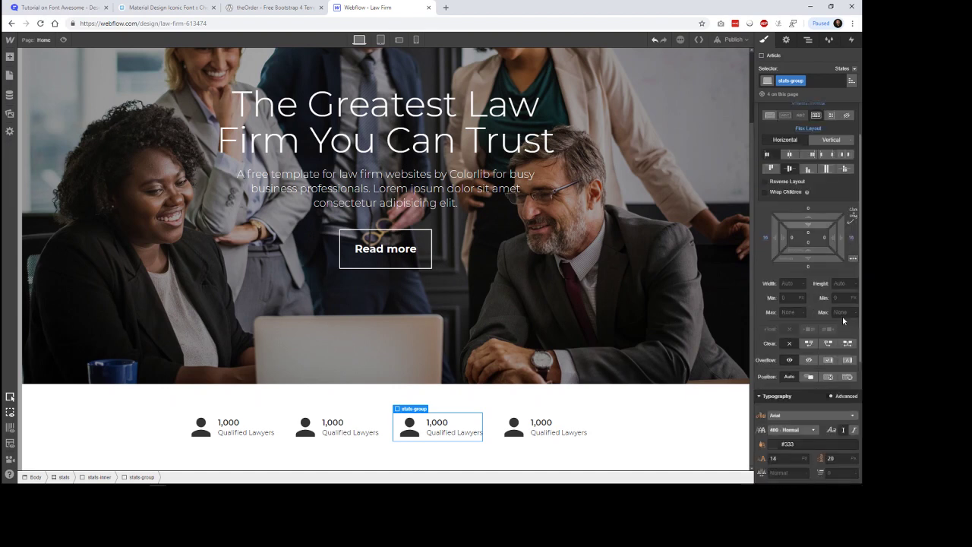
left_click_drag(850, 222, 853, 198)
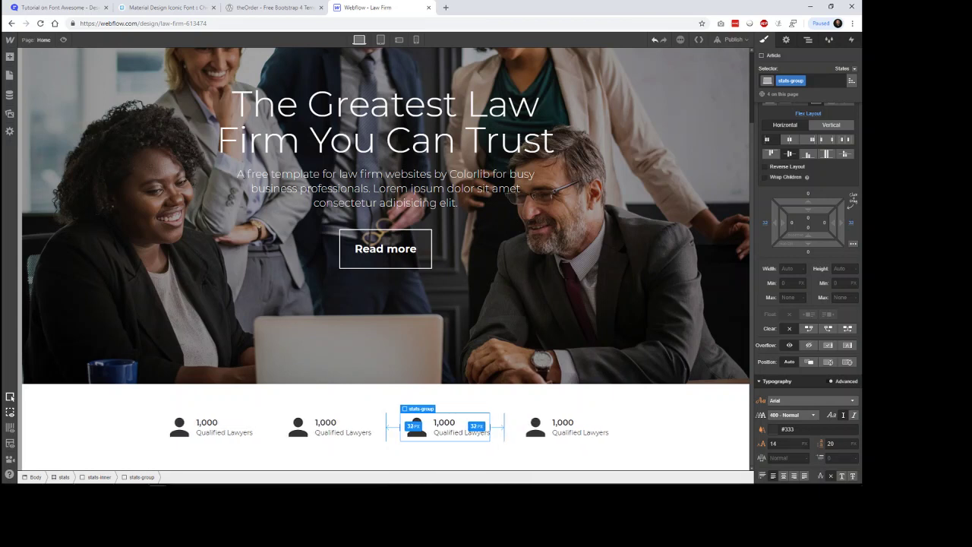
left_click(699, 411)
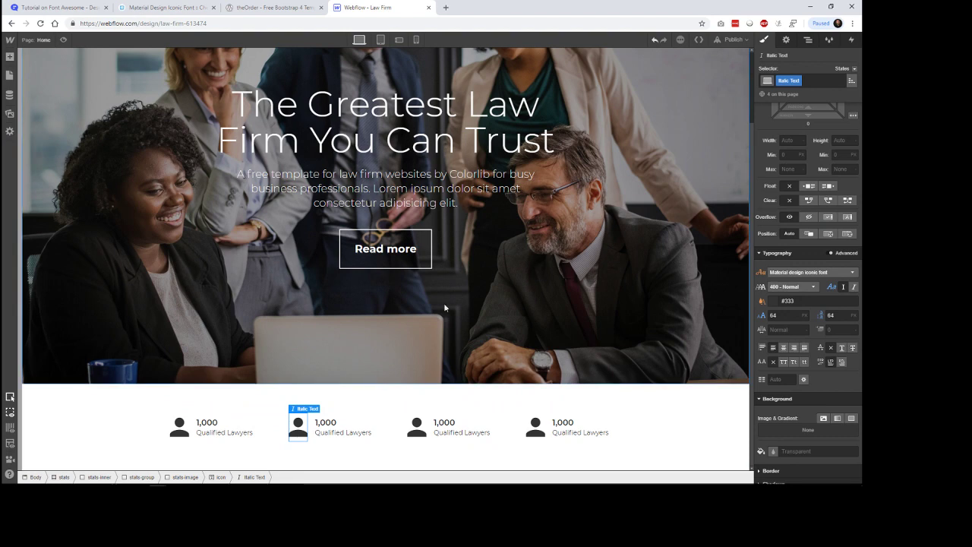
left_click(252, 11)
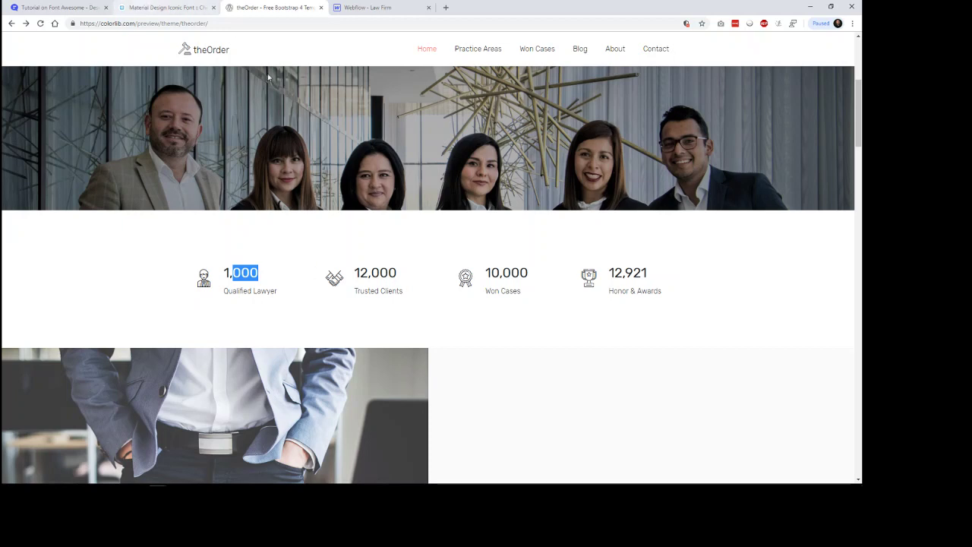
Step: Search the Material Design Iconic Font cheatsheet for 'hand' and 'shake' icons
key("ctrl+shift+Tab")
key("ctrl+f")
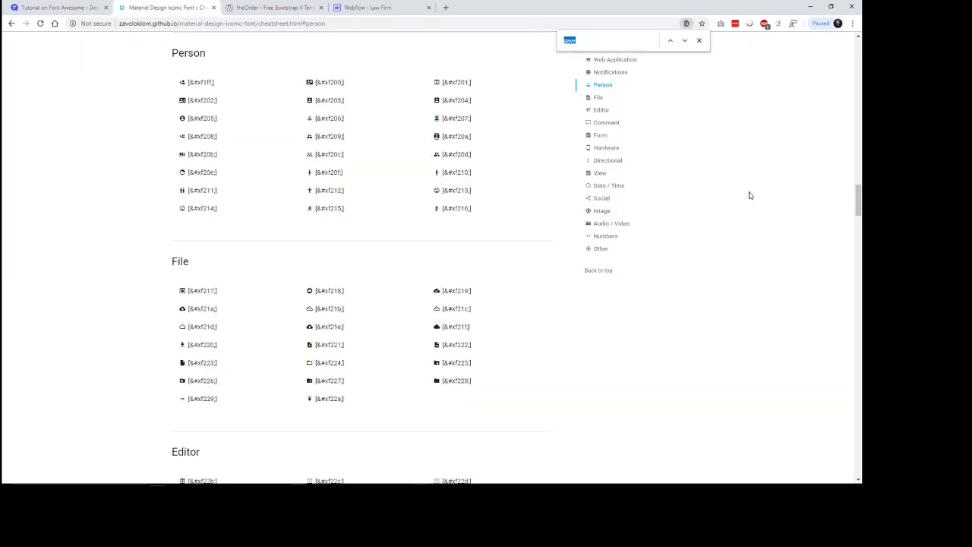
type("hand")
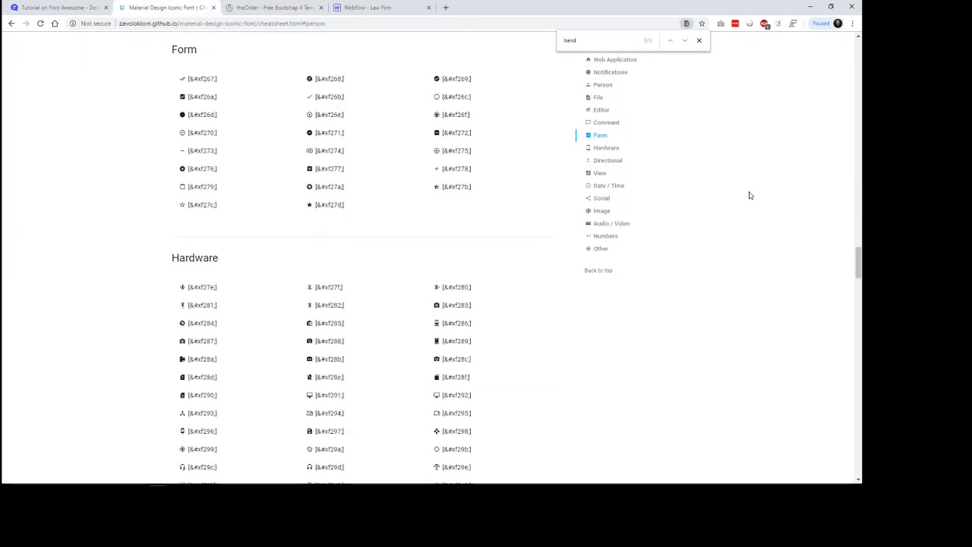
scroll(723, 142, "up", 20)
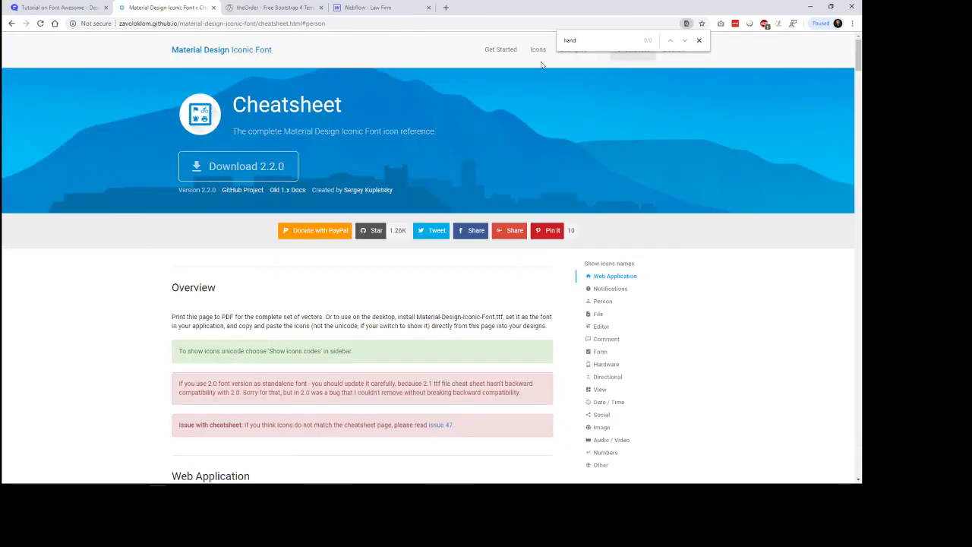
left_click(539, 53)
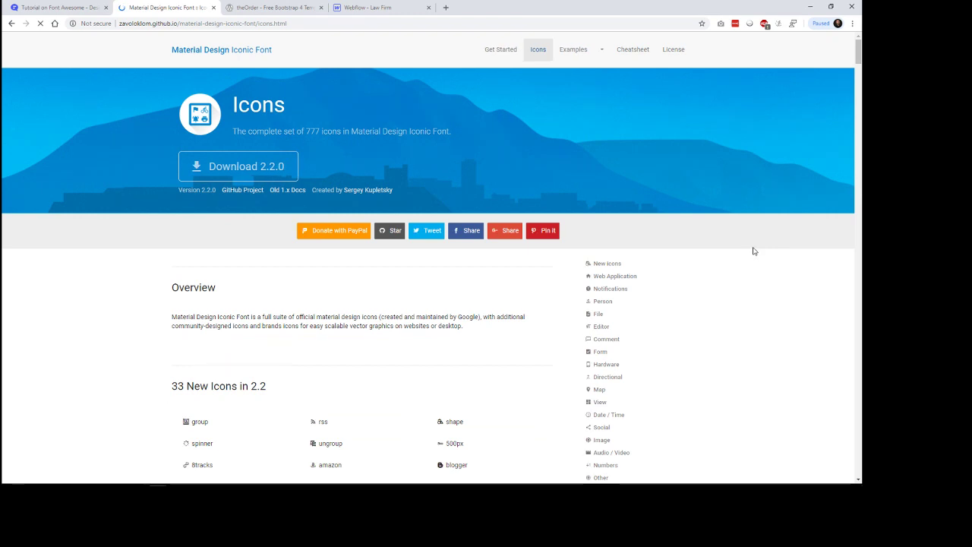
key("ctrl+f")
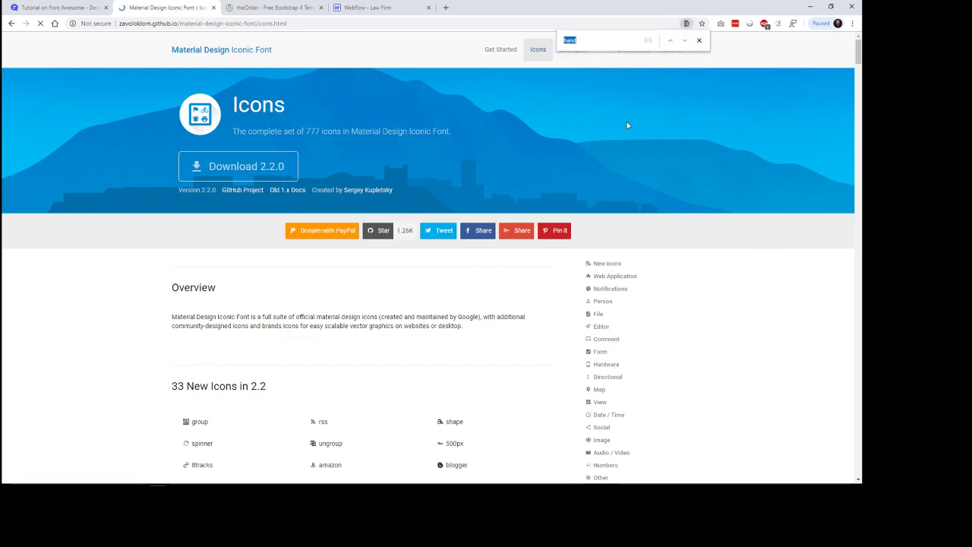
type("shake")
left_click(699, 40)
scroll(659, 289, "down", 3)
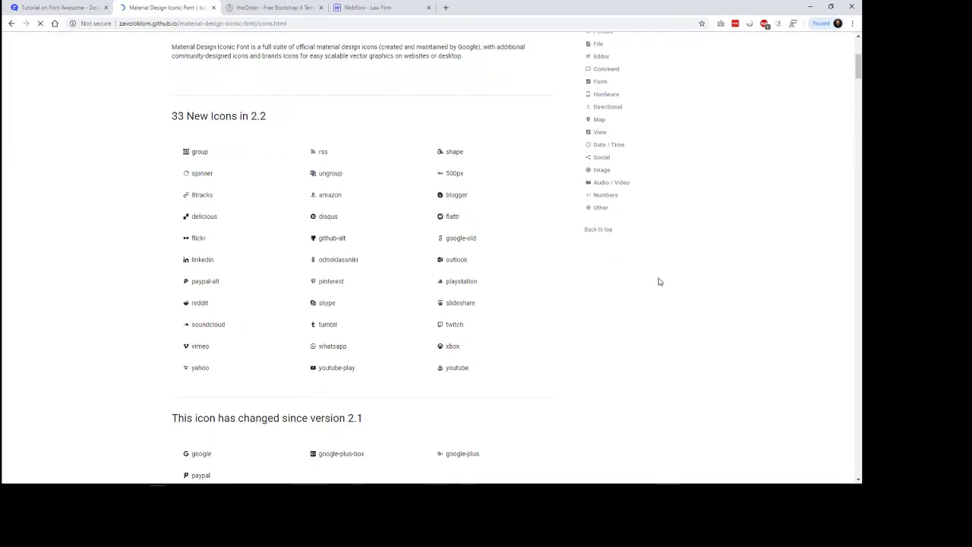
scroll(655, 282, "down", 6)
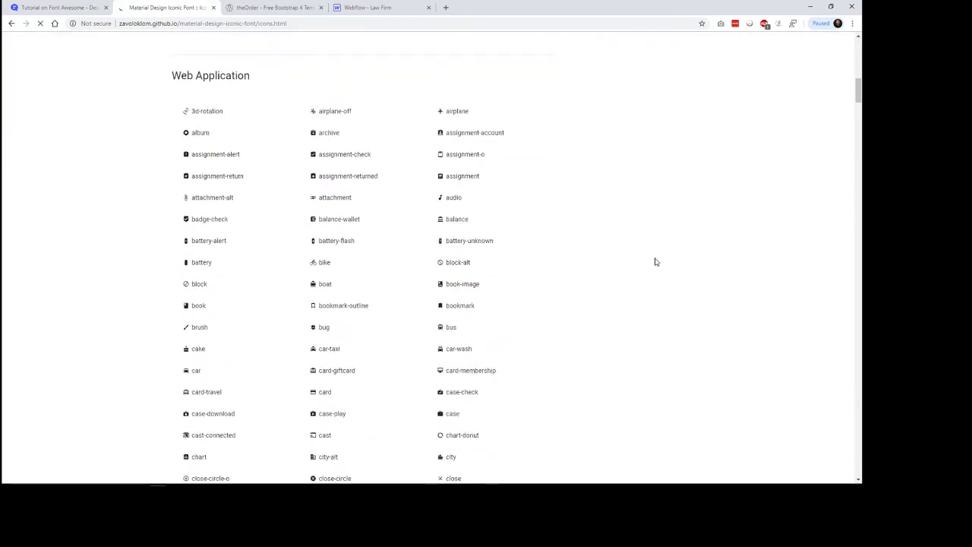
scroll(690, 334, "down", 4)
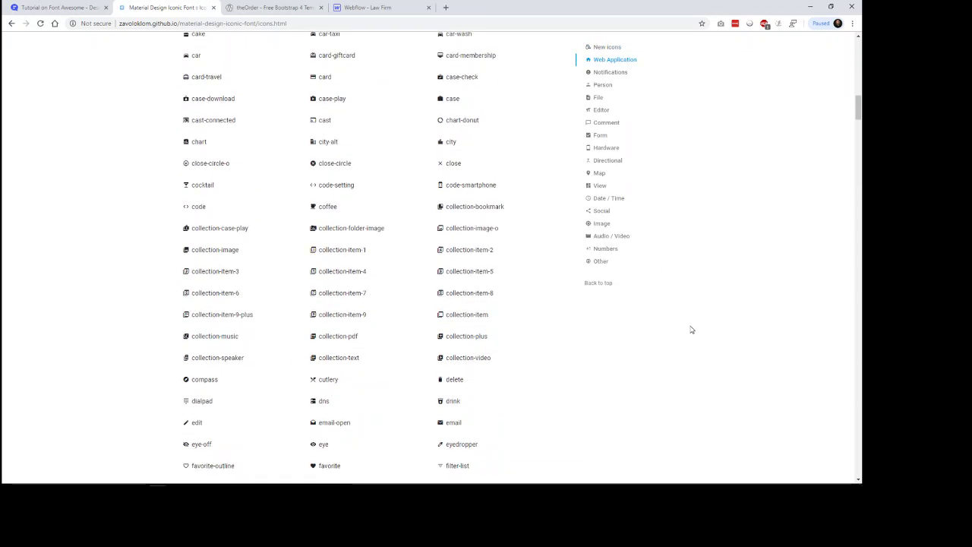
Step: Inspect the chart icon and take its glyph from the cheatsheet
left_click(226, 150)
left_click(546, 66)
scroll(780, 293, "up", 2)
scroll(779, 293, "up", 15)
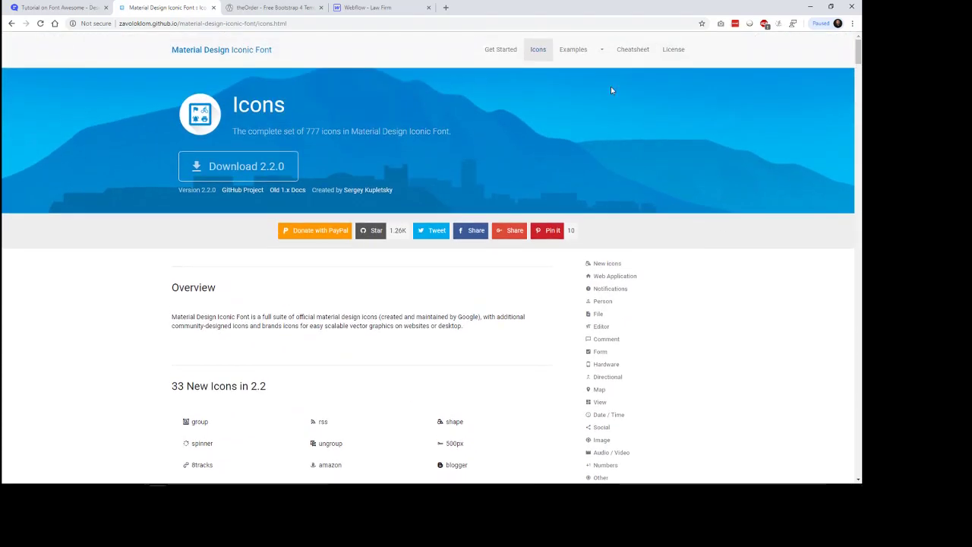
left_click(633, 49)
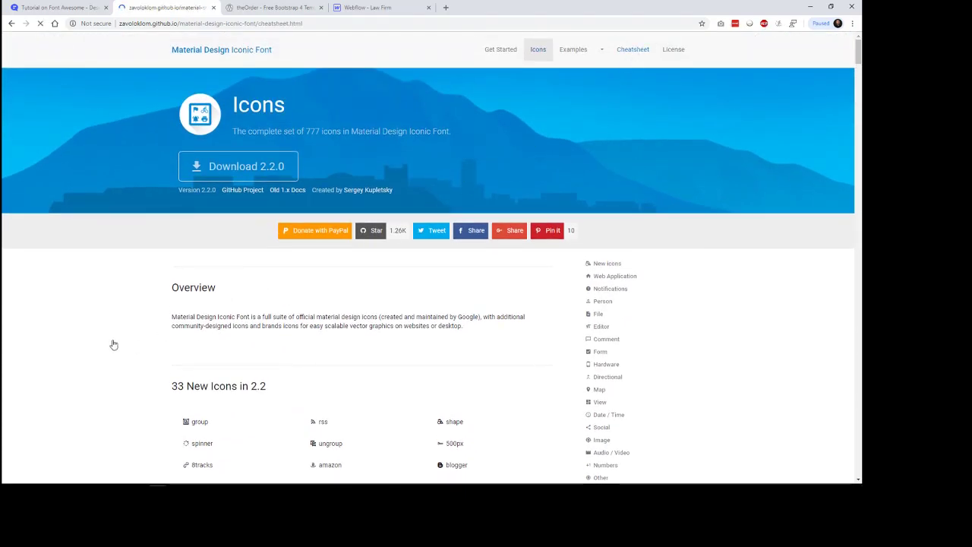
scroll(98, 347, "down", 10)
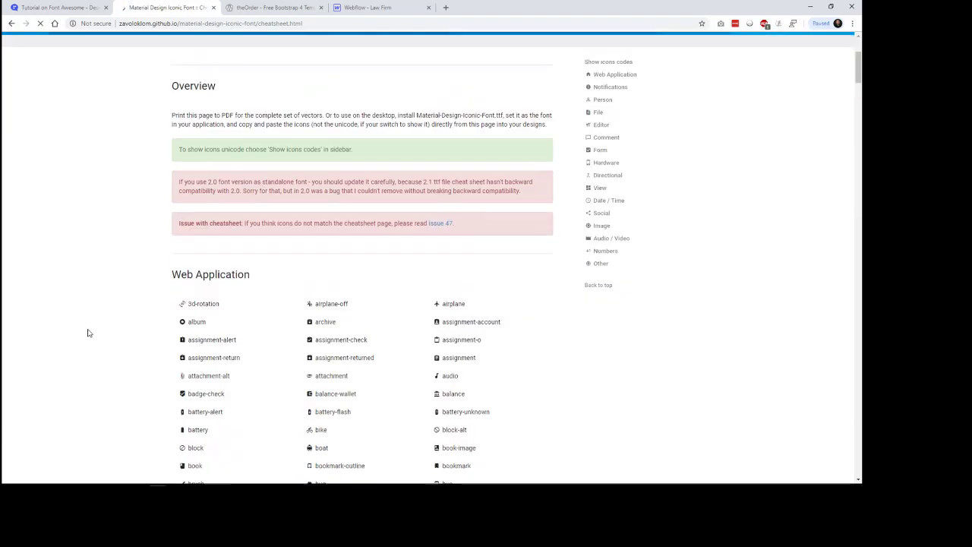
scroll(87, 332, "down", 5)
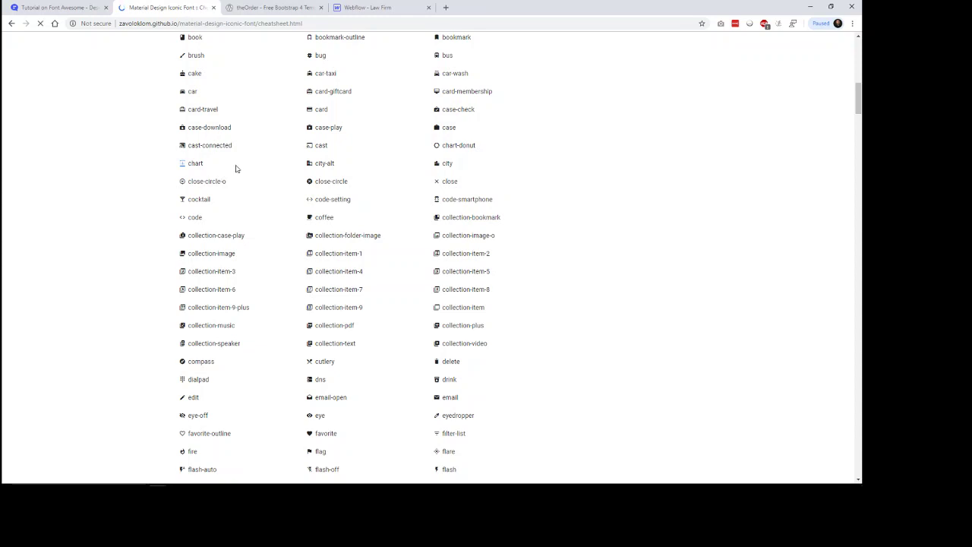
Step: Paste the bar-chart glyph over the second stat's person icon and view the reference
left_click(367, 8)
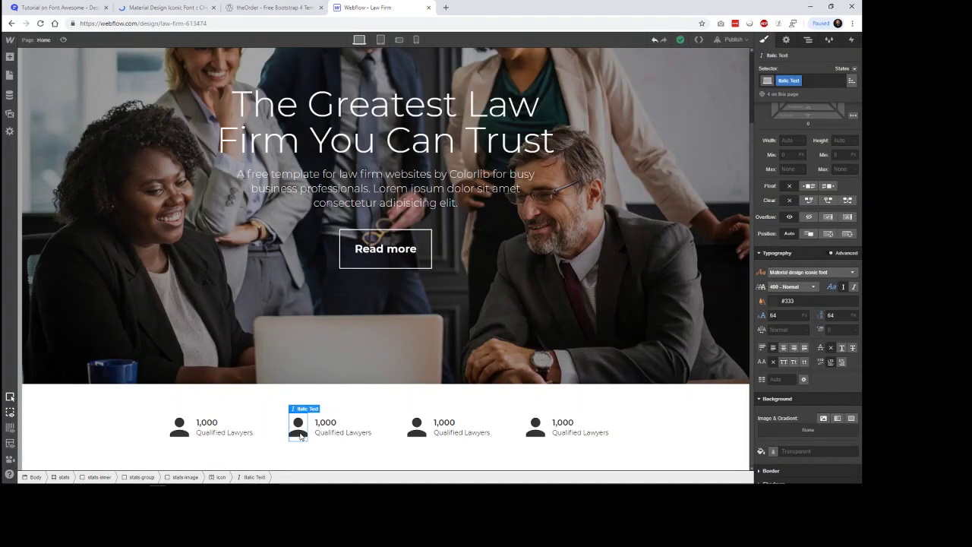
left_click(301, 436)
double_click(300, 429)
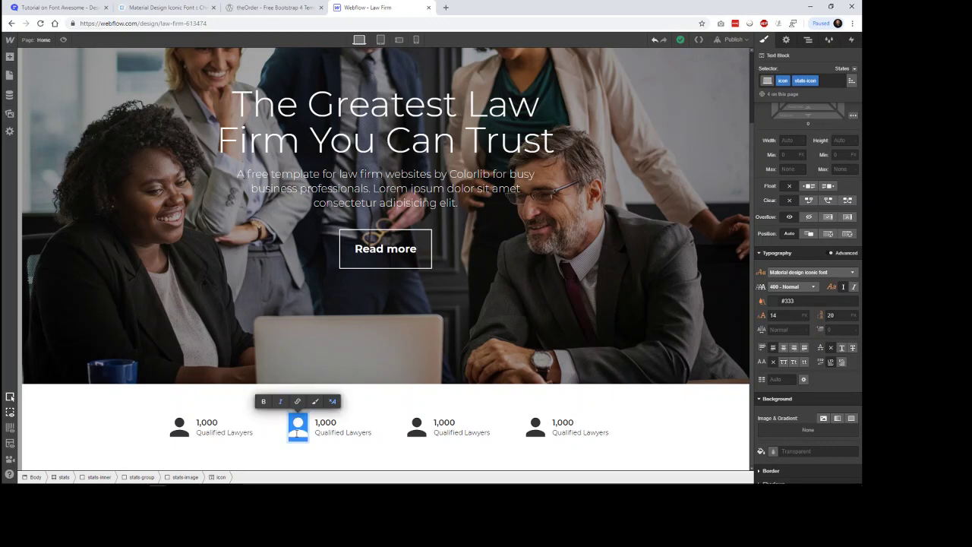
key("ctrl+v")
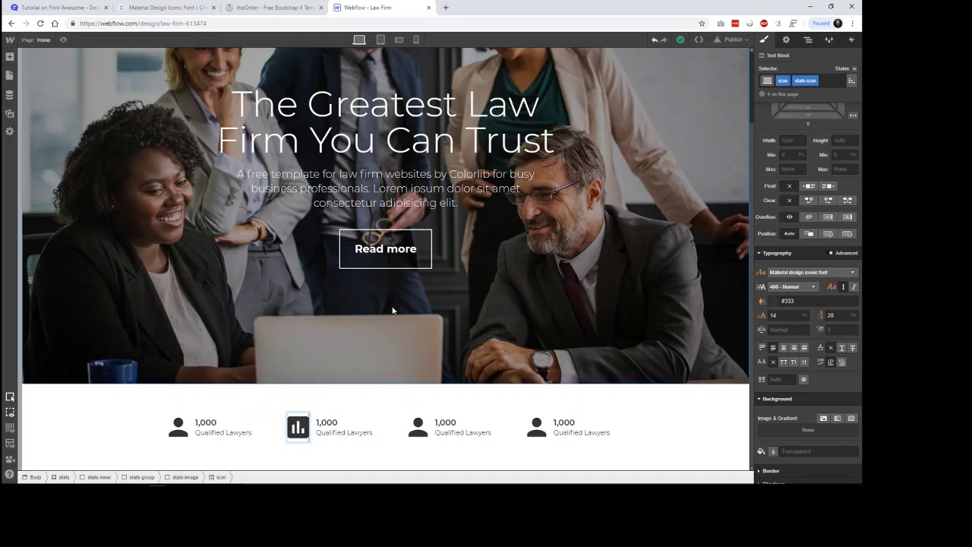
left_click(274, 8)
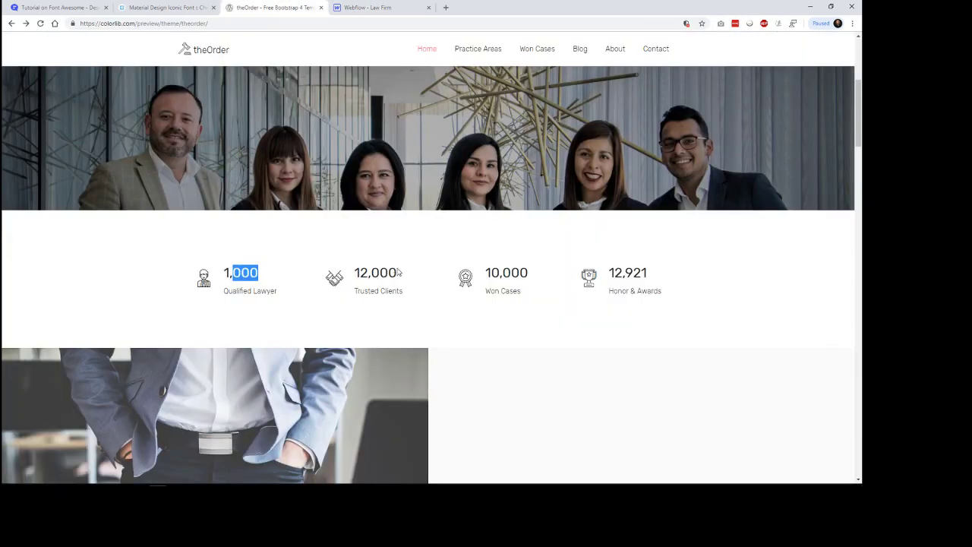
Step: Search the cheatsheet for 'ribbon' and 'reward', then select the portable-wifi-changes glyph
left_click(366, 8)
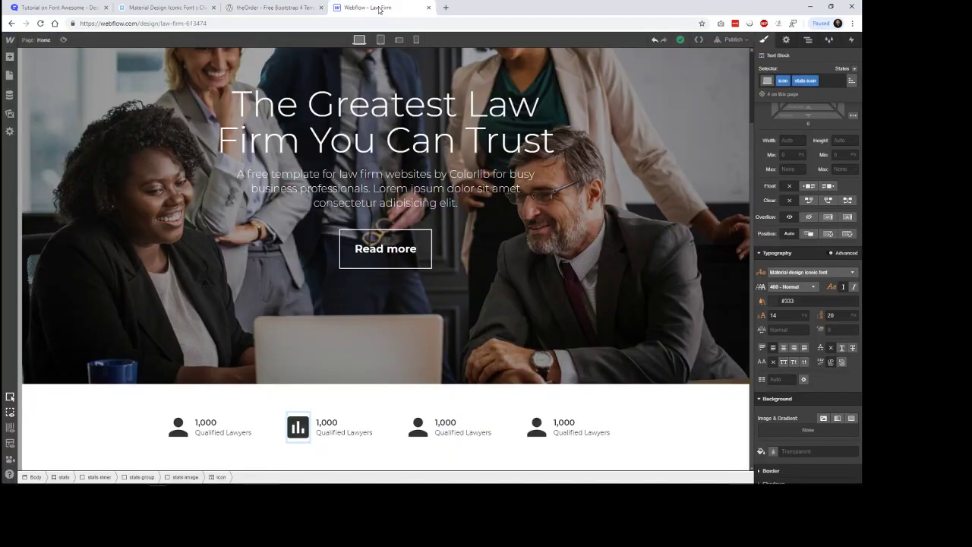
left_click(161, 8)
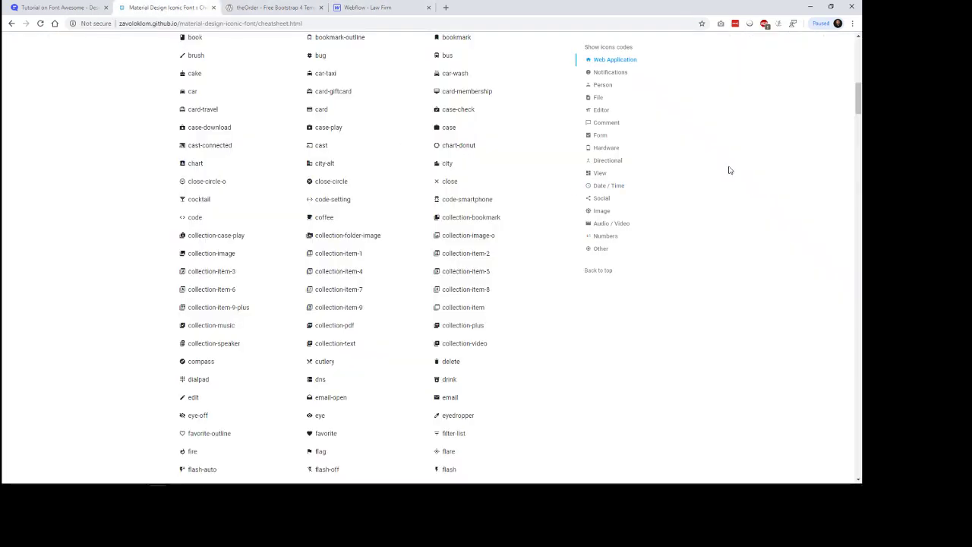
key("ctrl+f")
type("ribbon")
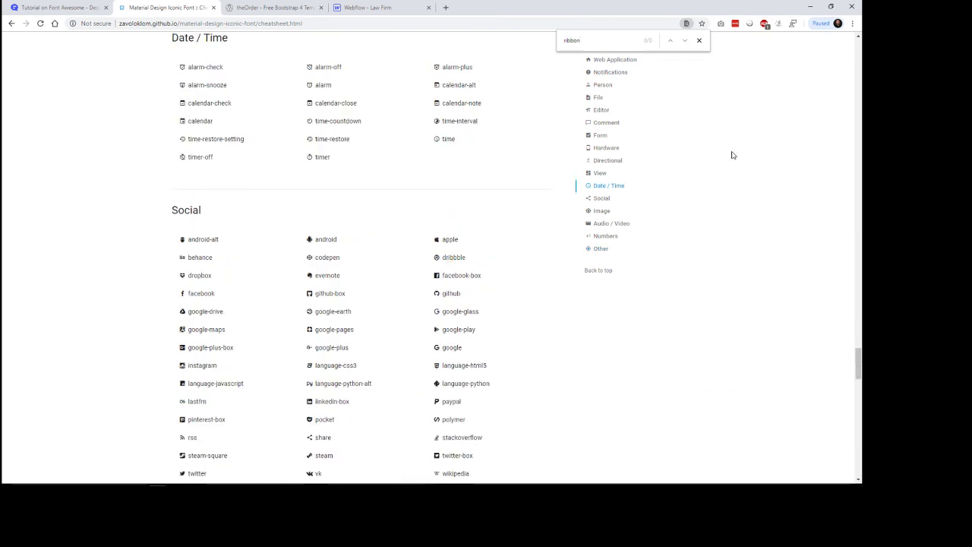
scroll(732, 155, "up", 4)
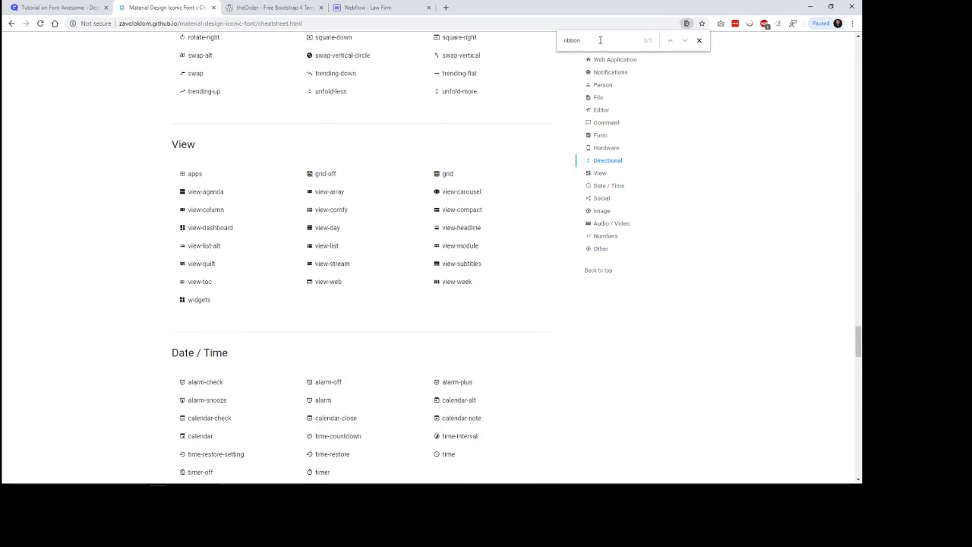
type("reward")
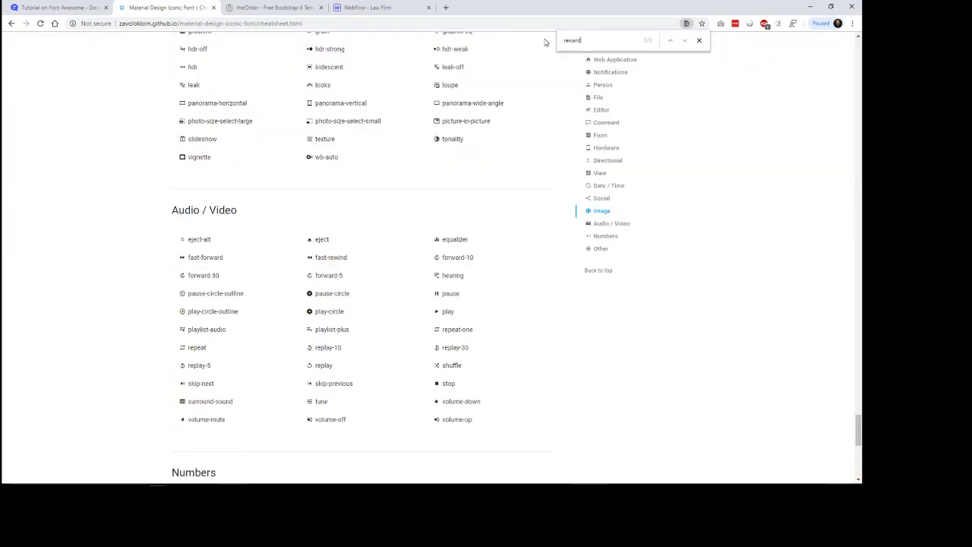
scroll(715, 135, "up", 12)
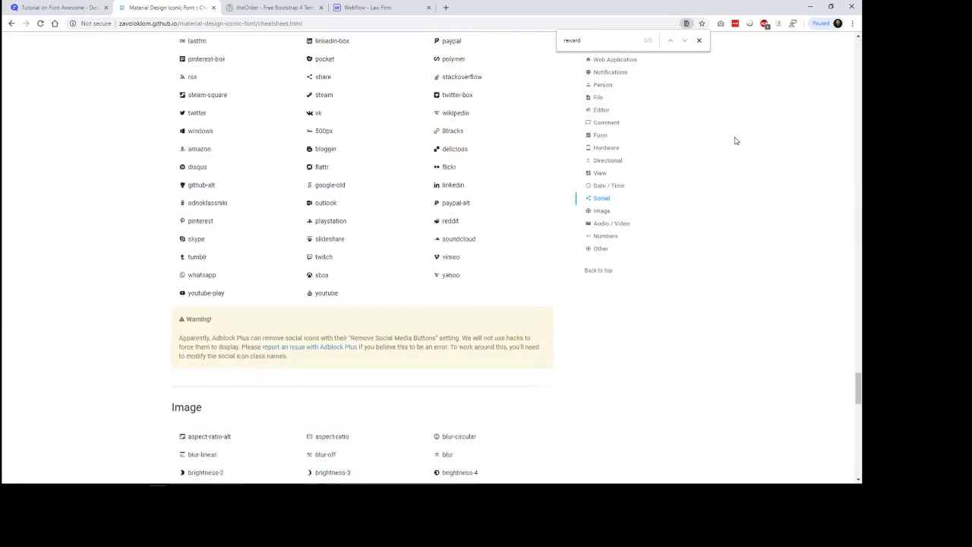
scroll(732, 141, "up", 15)
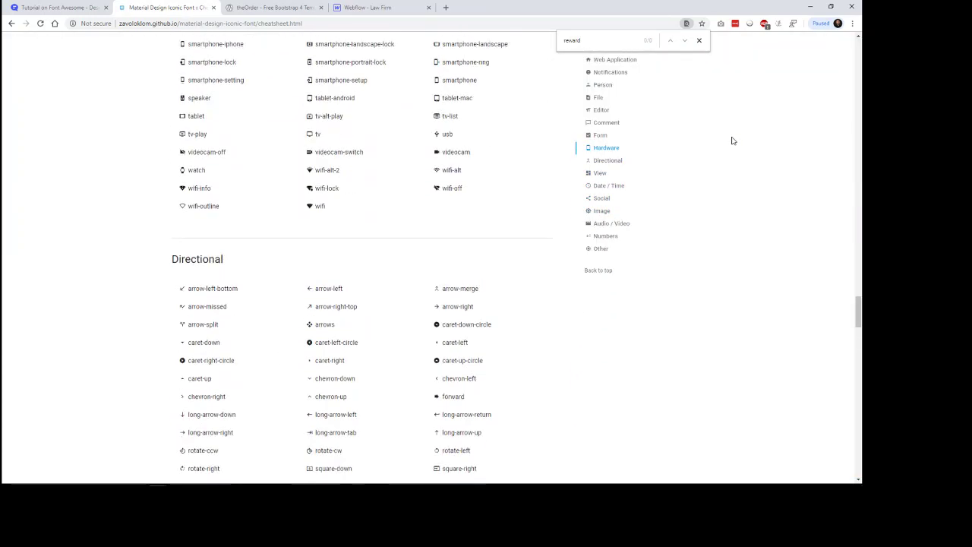
scroll(733, 137, "down", 3)
scroll(670, 159, "up", 2)
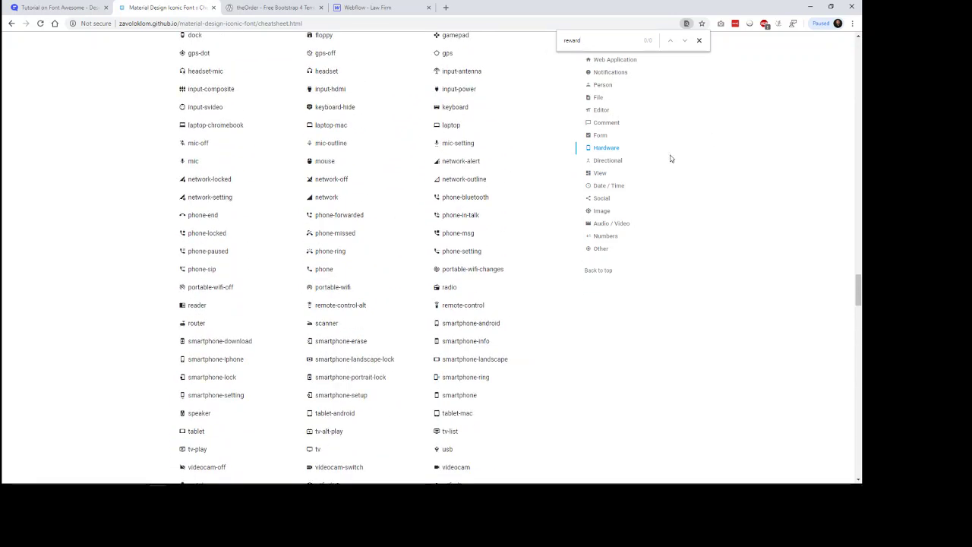
left_click_drag(431, 269, 441, 269)
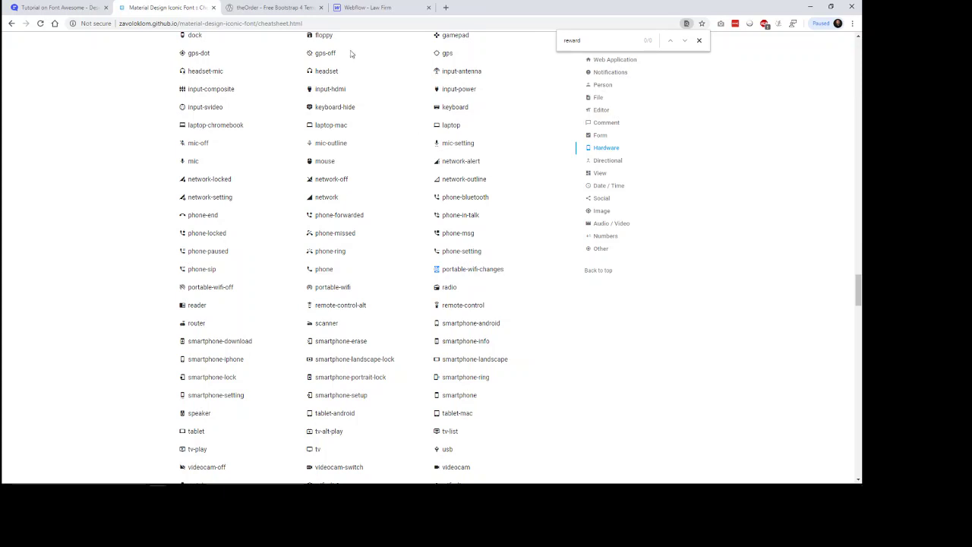
Step: Paste the portable-wifi-changes glyph into the third stat icon and check the reference
left_click(272, 8)
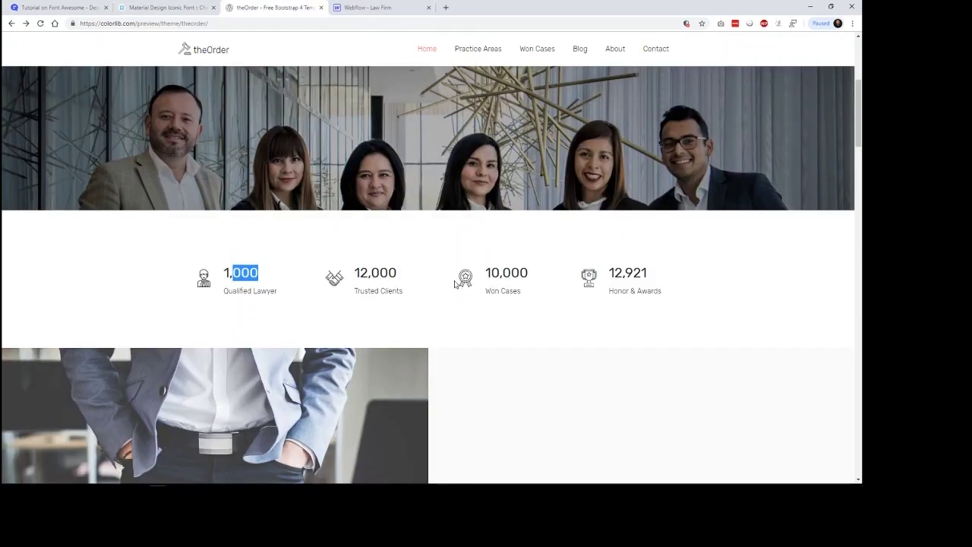
left_click(367, 7)
left_click(417, 435)
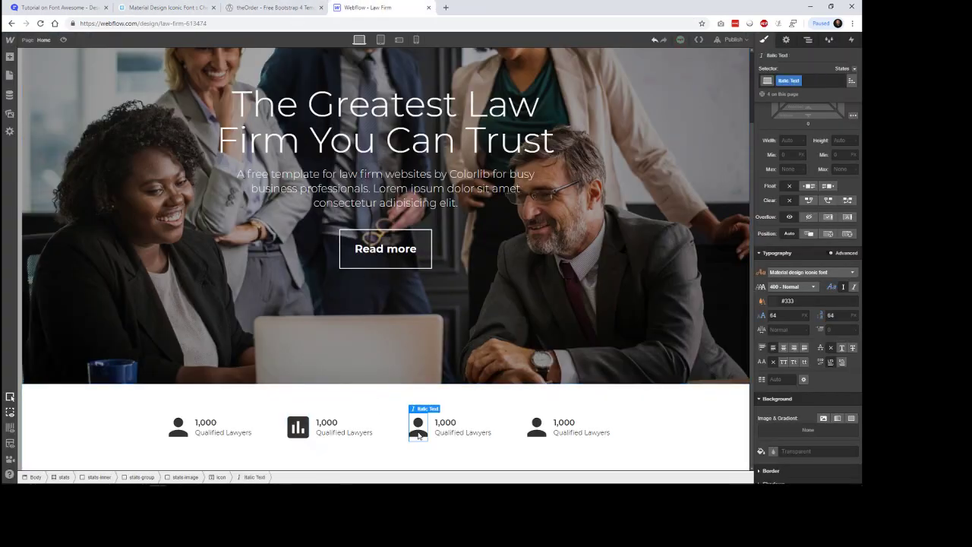
double_click(418, 434)
key("ctrl+v")
key("Escape")
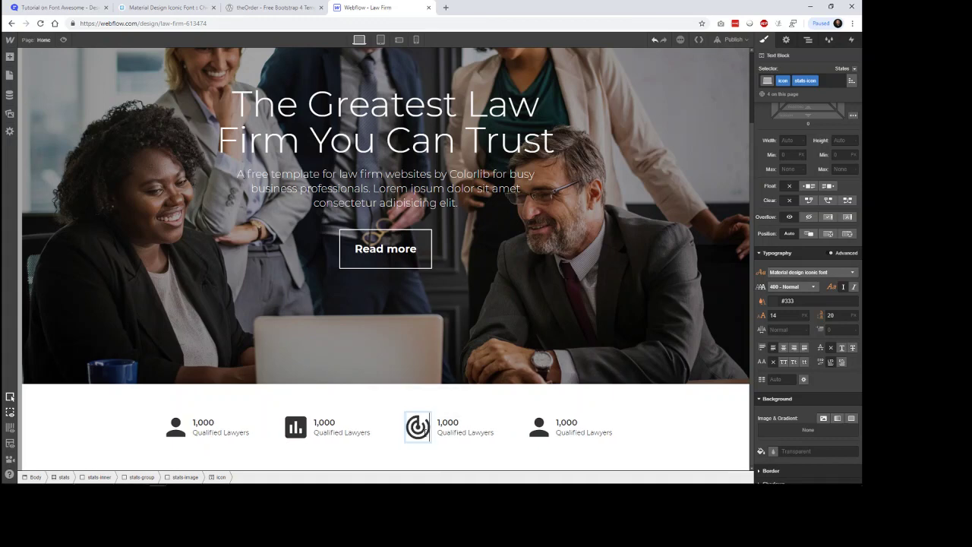
left_click(276, 9)
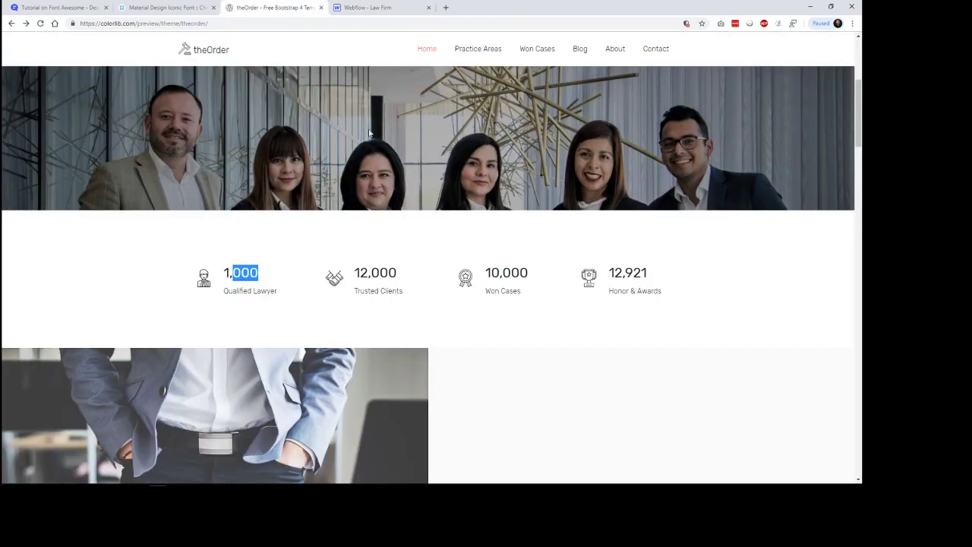
Step: Replace the cheatsheet search term 'reward' with 'trophy', browse the results, then go back to Webflow
left_click(361, 9)
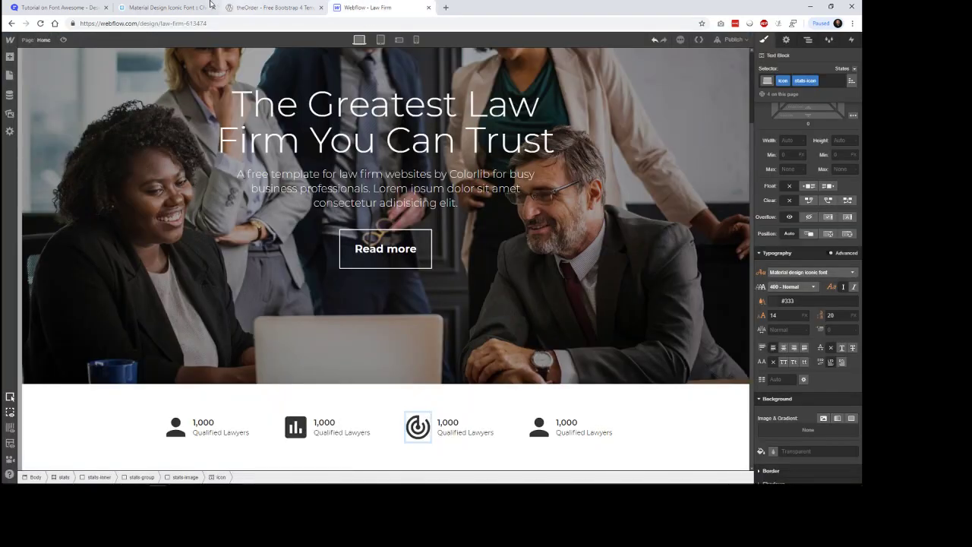
left_click(160, 8)
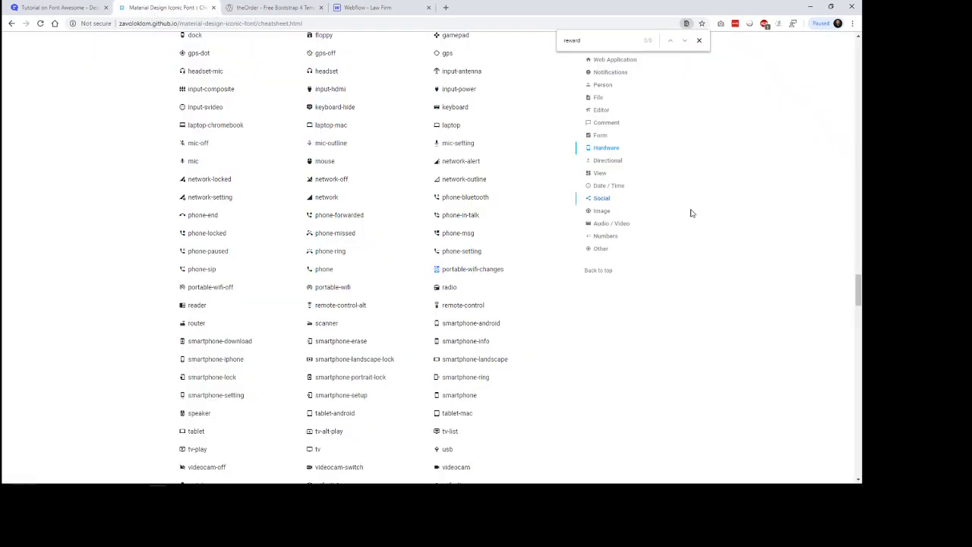
double_click(583, 40)
type("trophy")
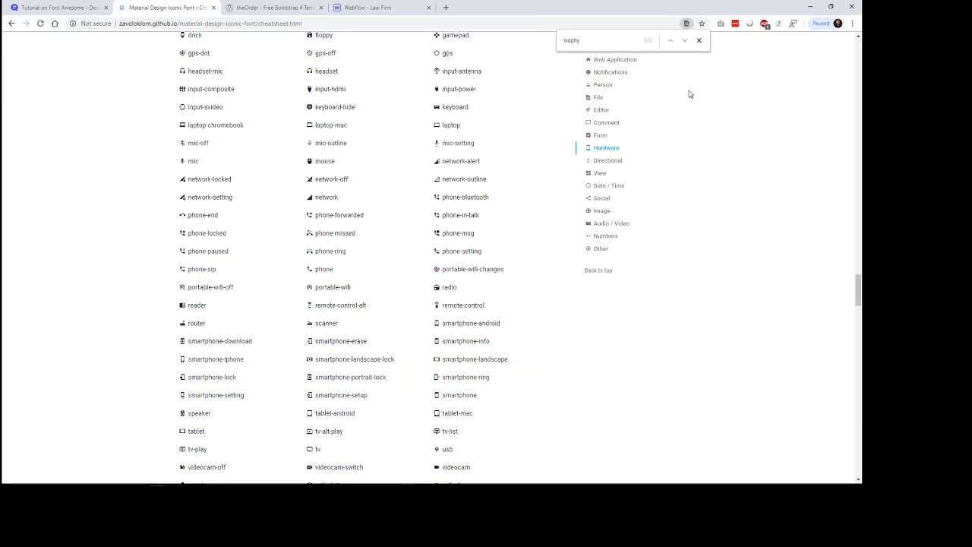
scroll(721, 141, "up", 5)
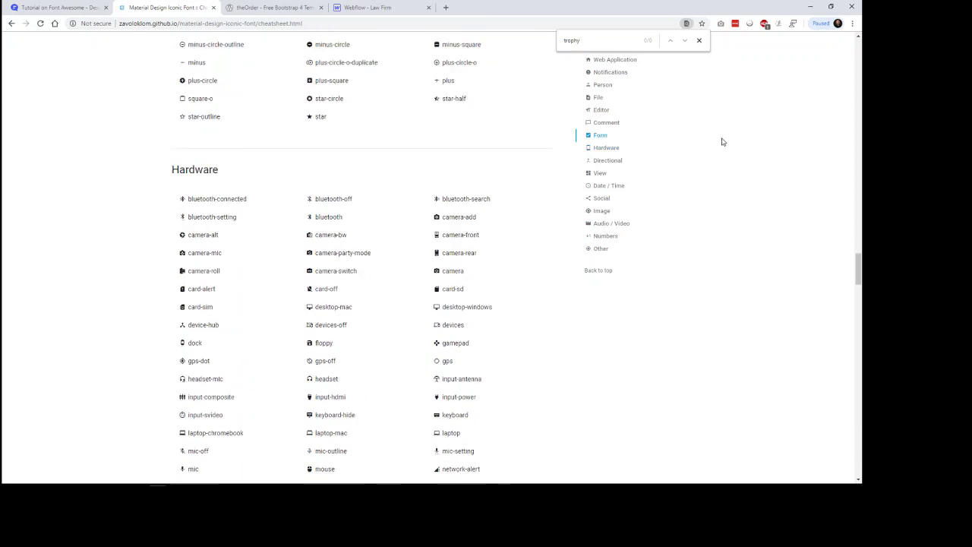
left_click(698, 41)
scroll(435, 165, "up", 20)
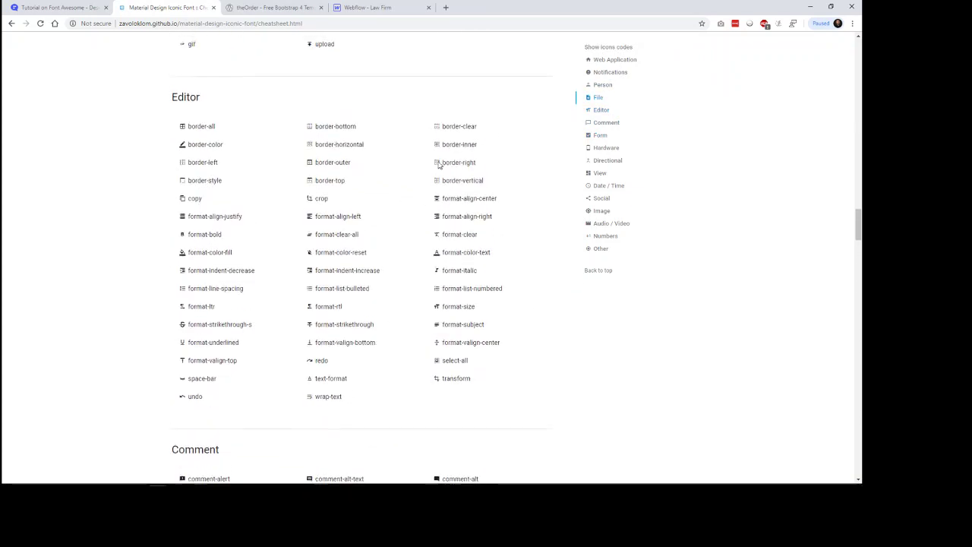
scroll(437, 164, "up", 4)
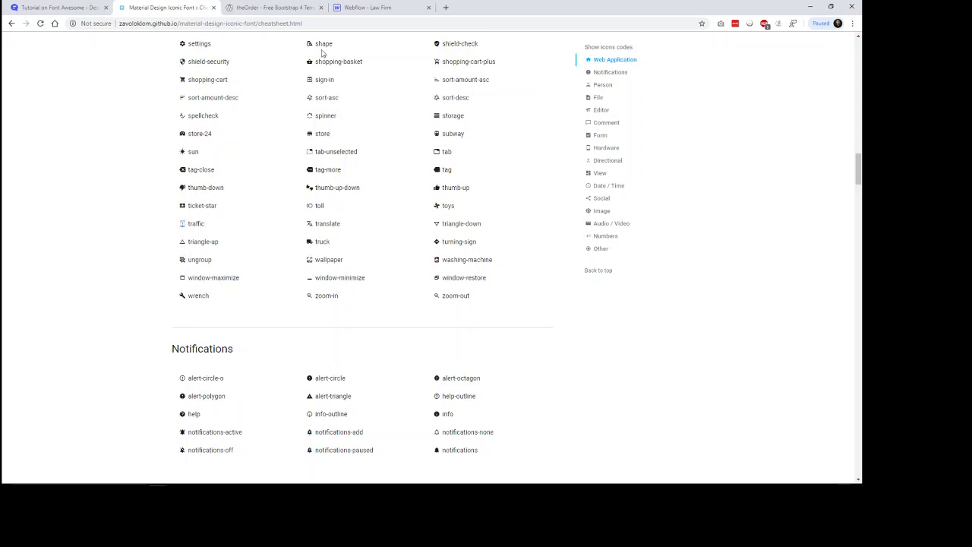
left_click(357, 8)
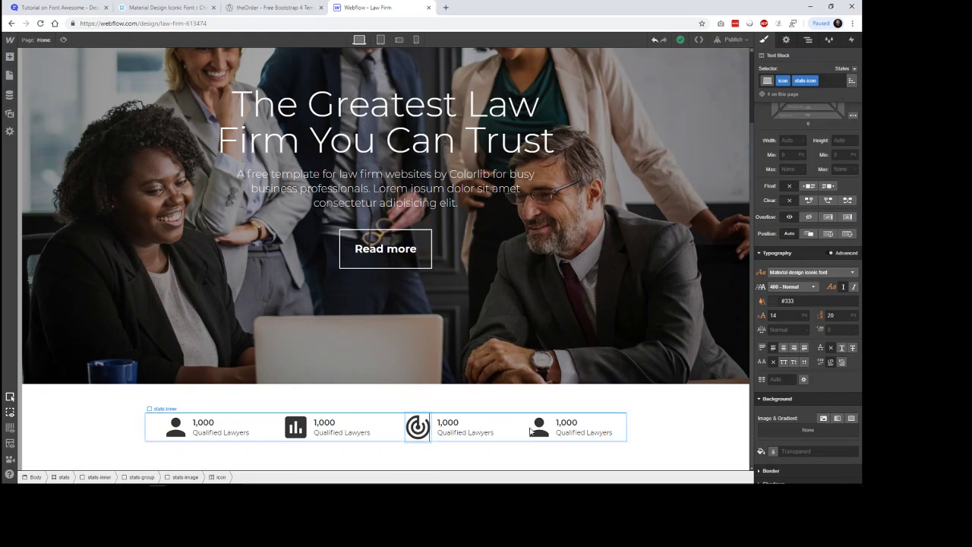
Step: Paste the copied glyph into the fourth stat icon, giving it a traffic-light icon
left_click(538, 427)
double_click(538, 427)
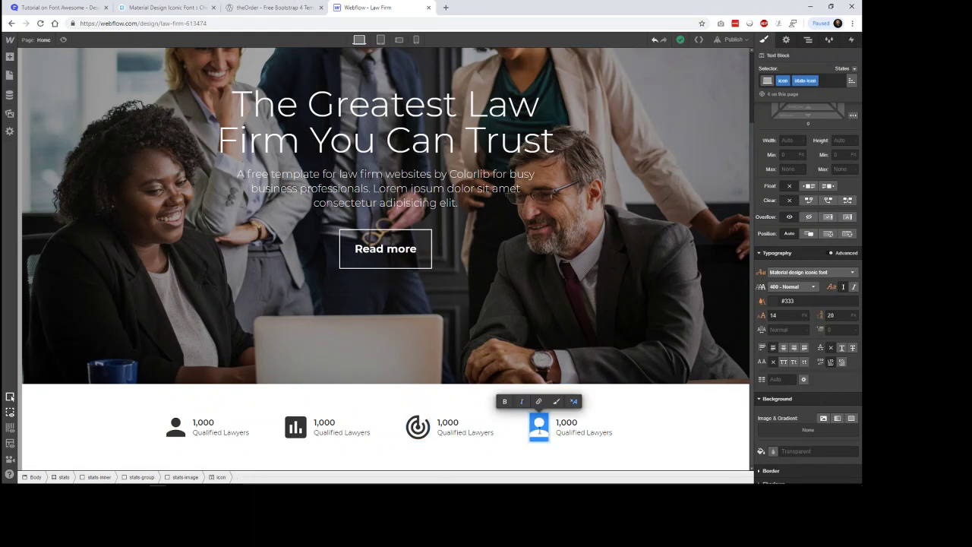
key("ctrl+v")
left_click(657, 419)
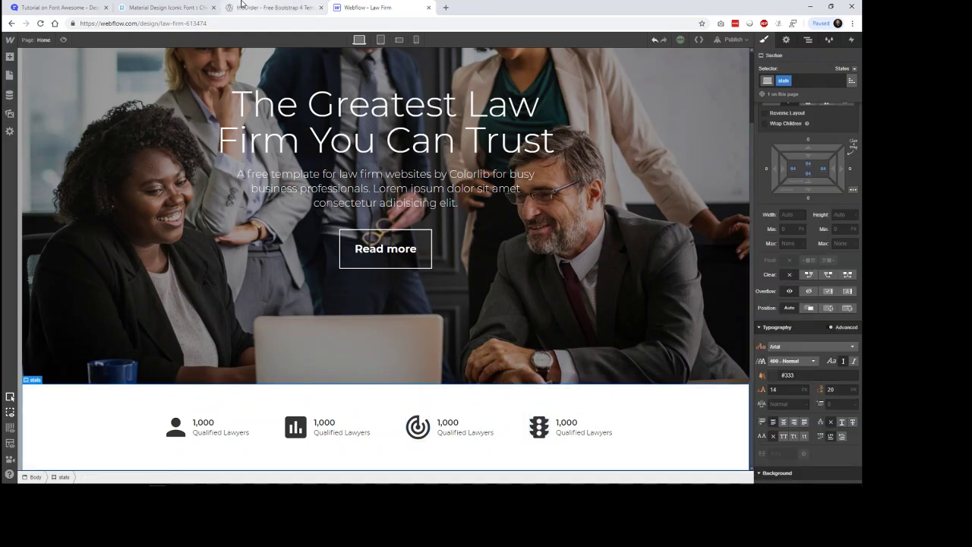
left_click(274, 8)
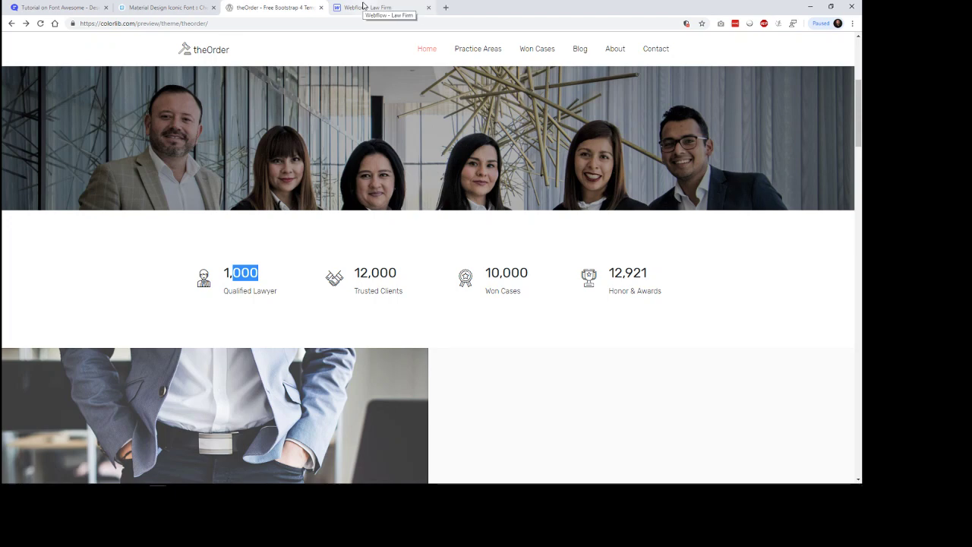
left_click(363, 7)
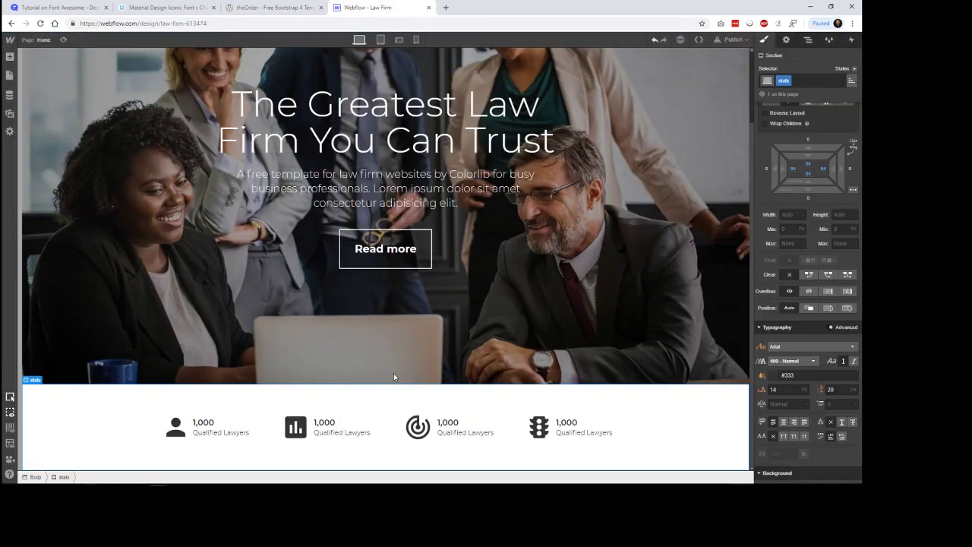
Step: Edit the second stat's number and relabel it 'Tristed Clients'
left_click(319, 426)
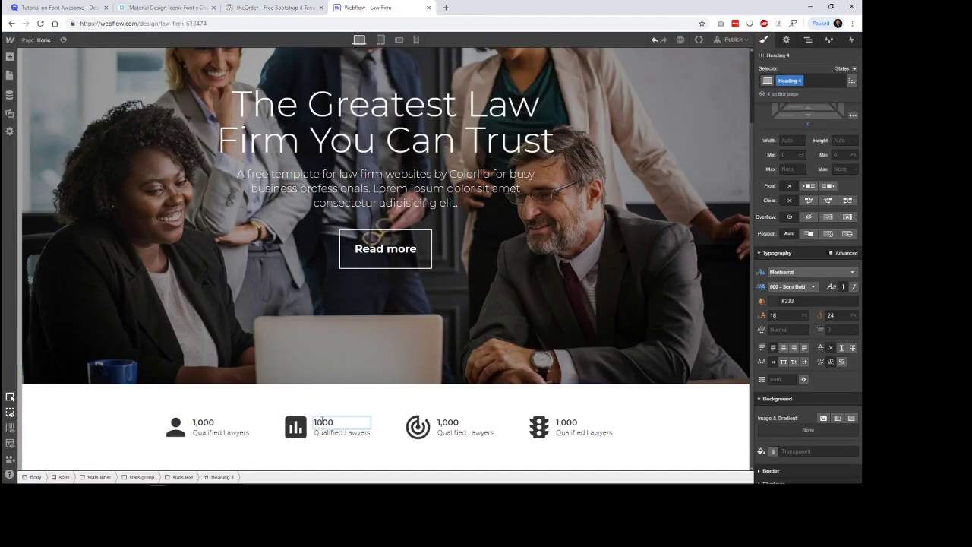
type("2")
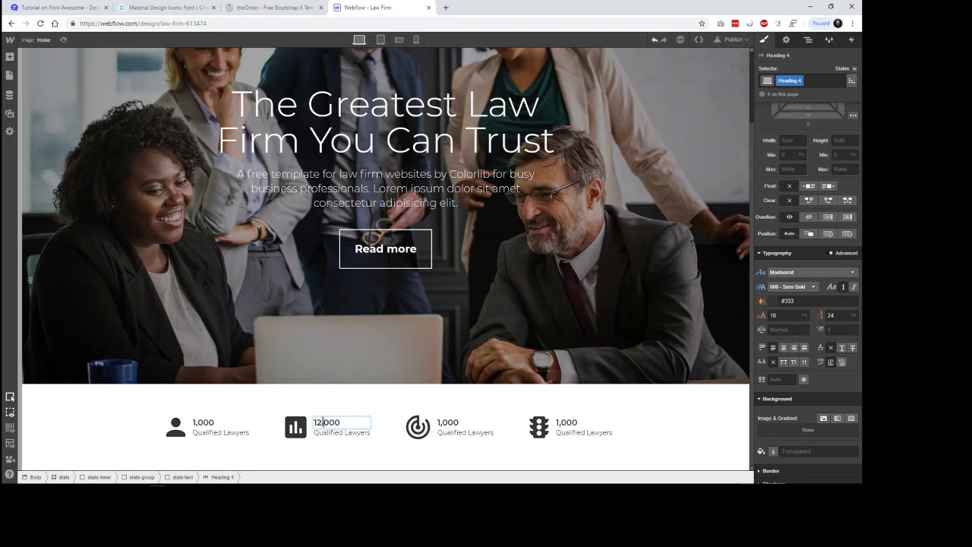
double_click(337, 432)
type("Tri")
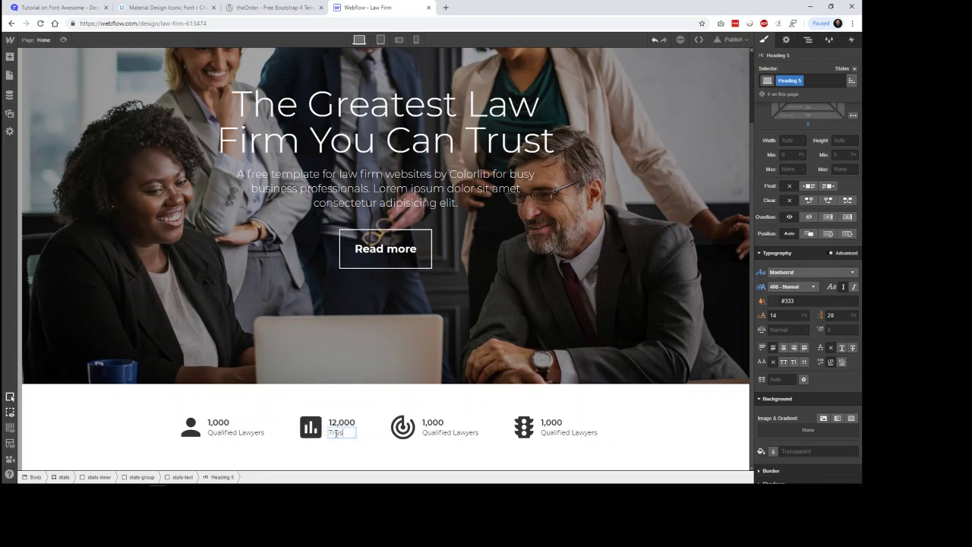
type("sted Clients")
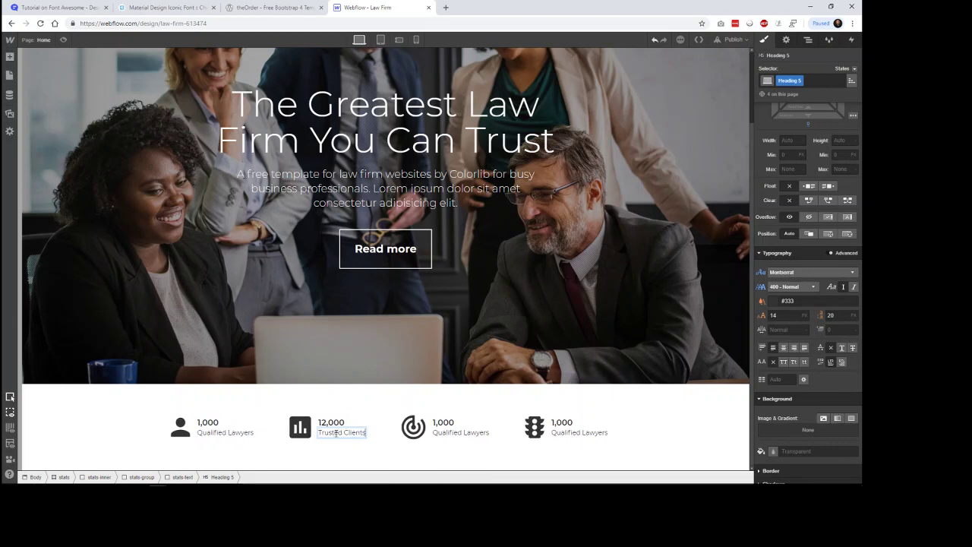
left_click(307, 7)
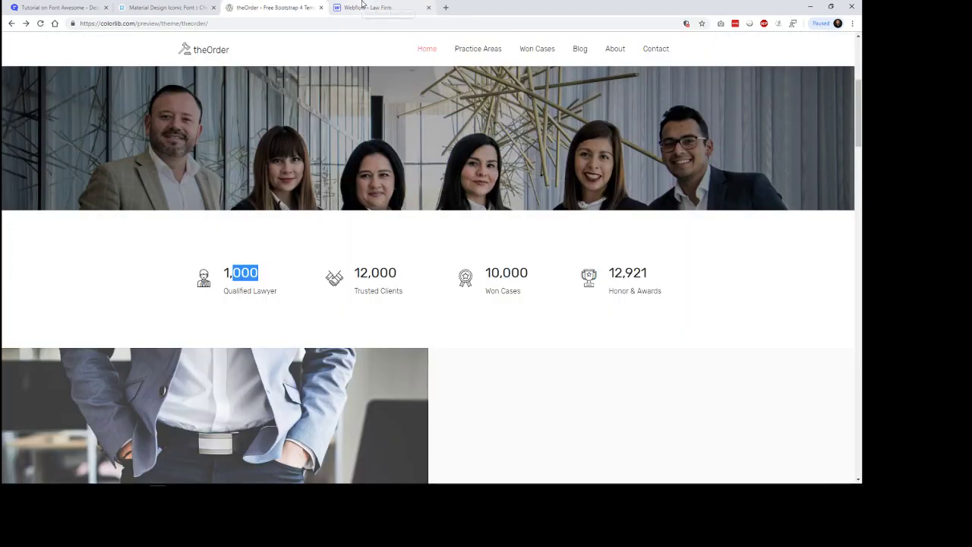
left_click(362, 6)
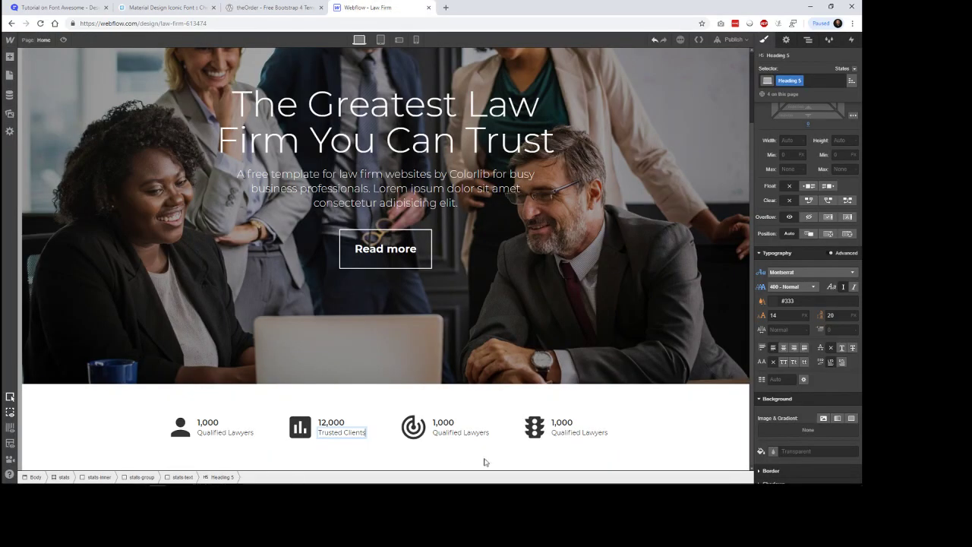
Step: Edit the third stat's number and relabel it 'Won Cases'
left_click(439, 424)
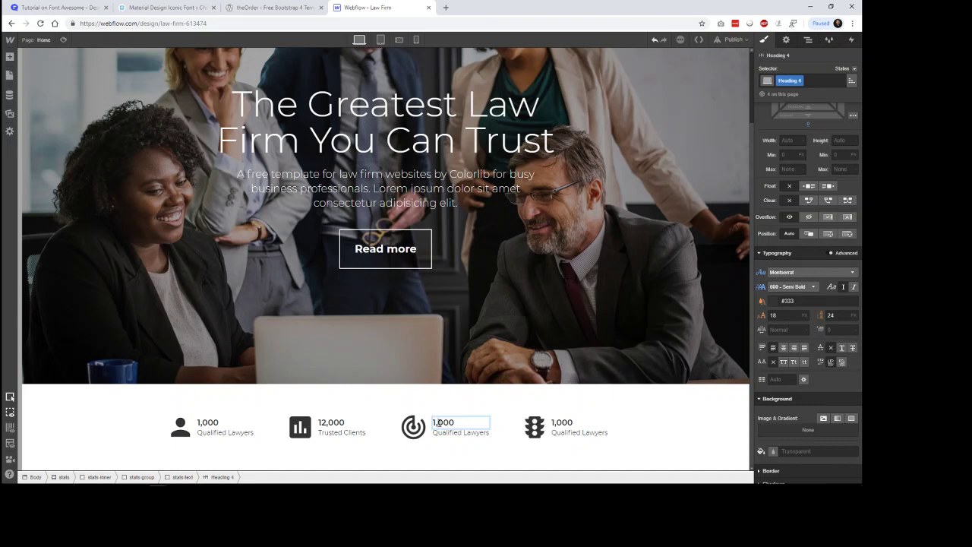
type(",")
left_click(451, 435)
double_click(451, 435)
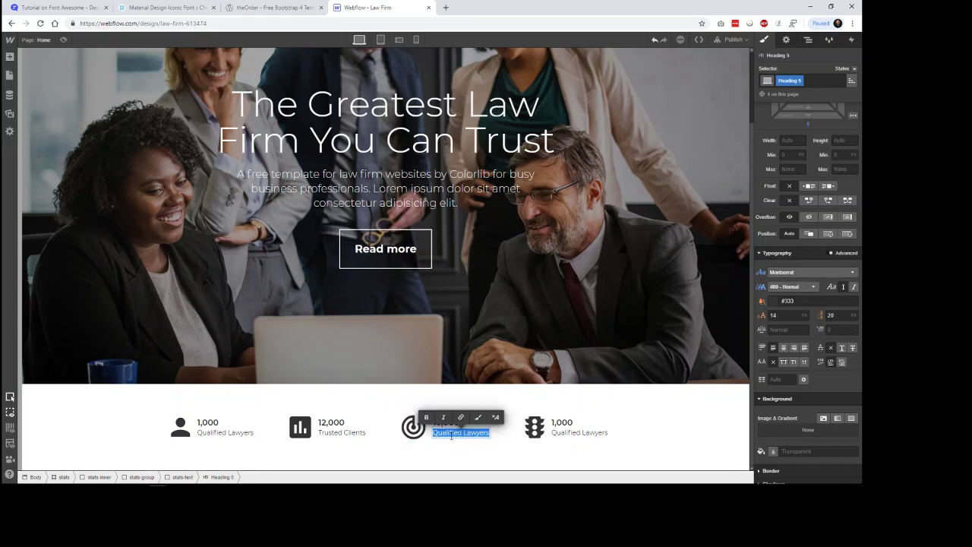
type("Won Cases")
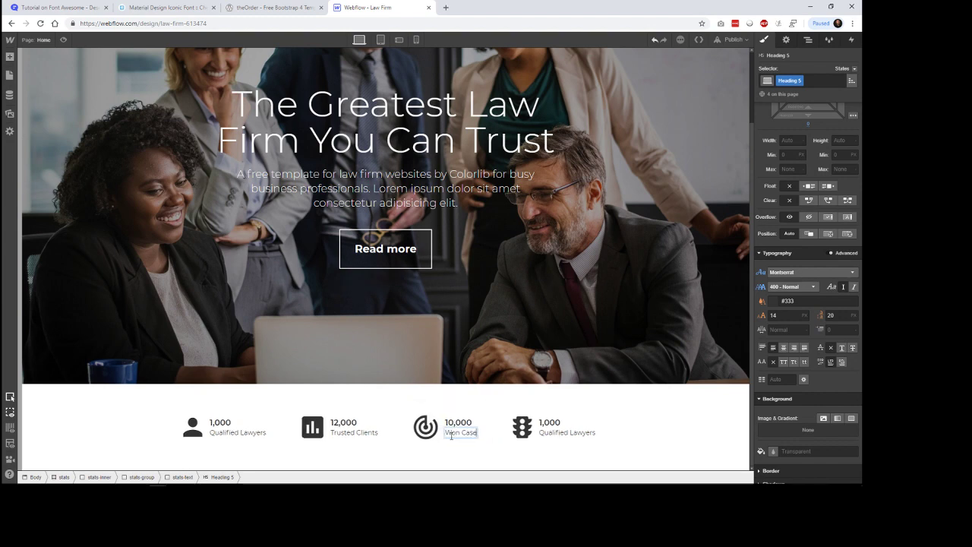
left_click(263, 7)
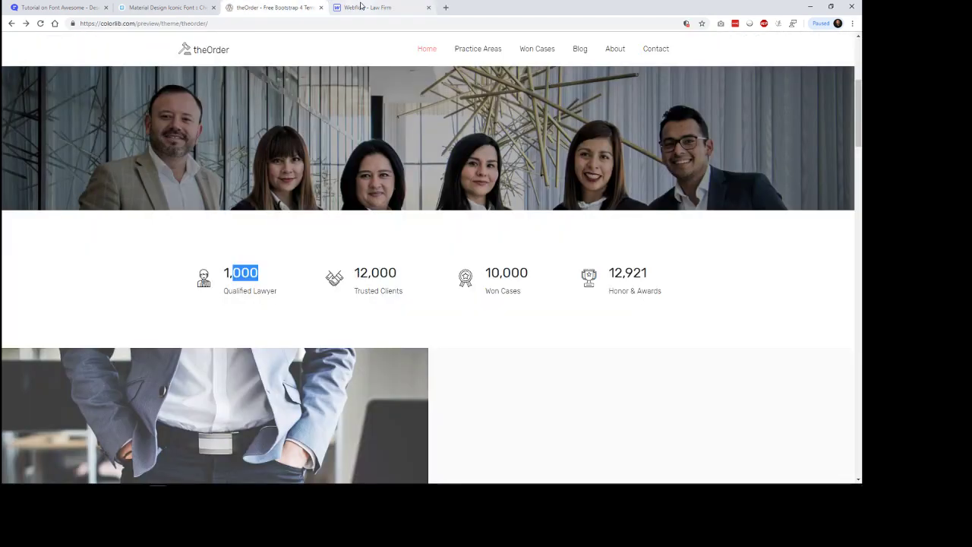
left_click(358, 7)
left_click(320, 7)
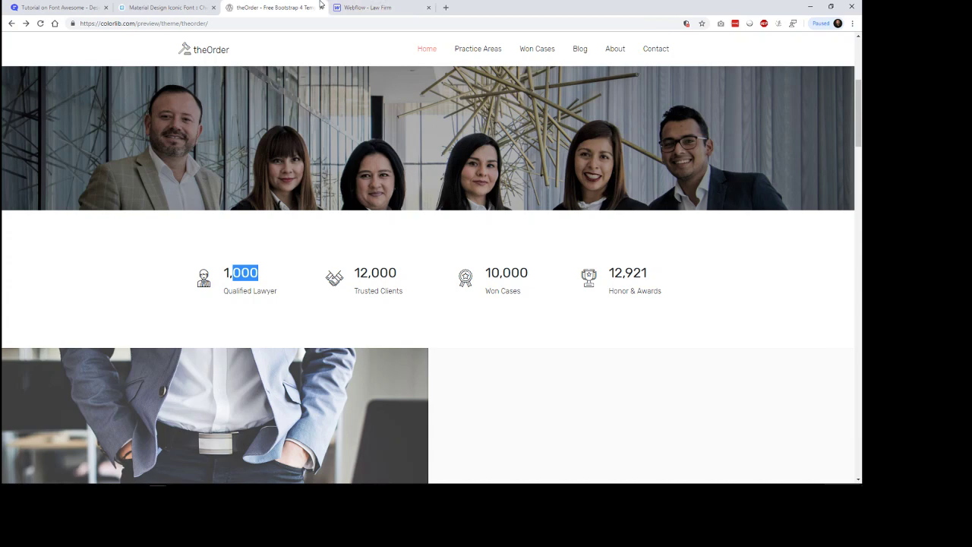
left_click(365, 8)
Step: Set the fourth stat's number to '12, 921' and its label to 'Honors & Awards'
left_click(552, 426)
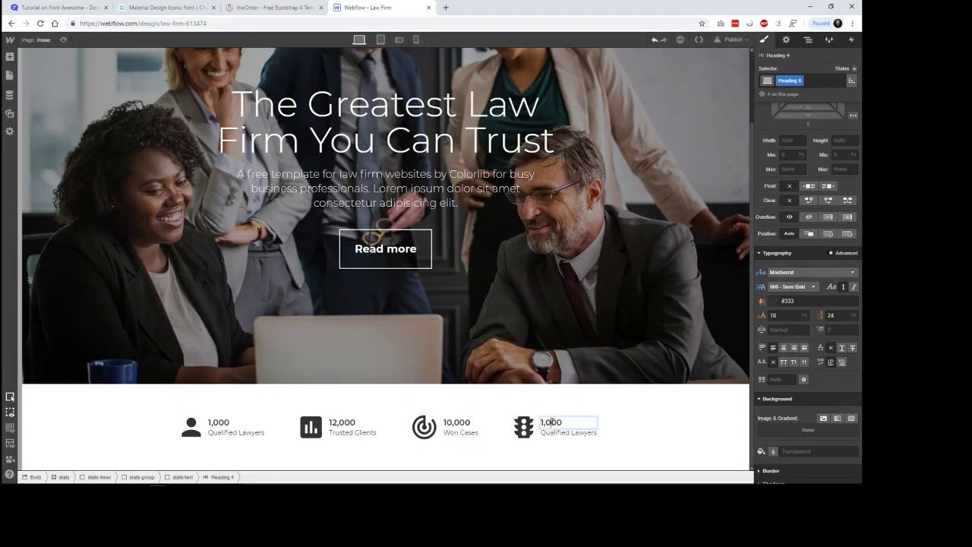
double_click(552, 424)
type("12,521")
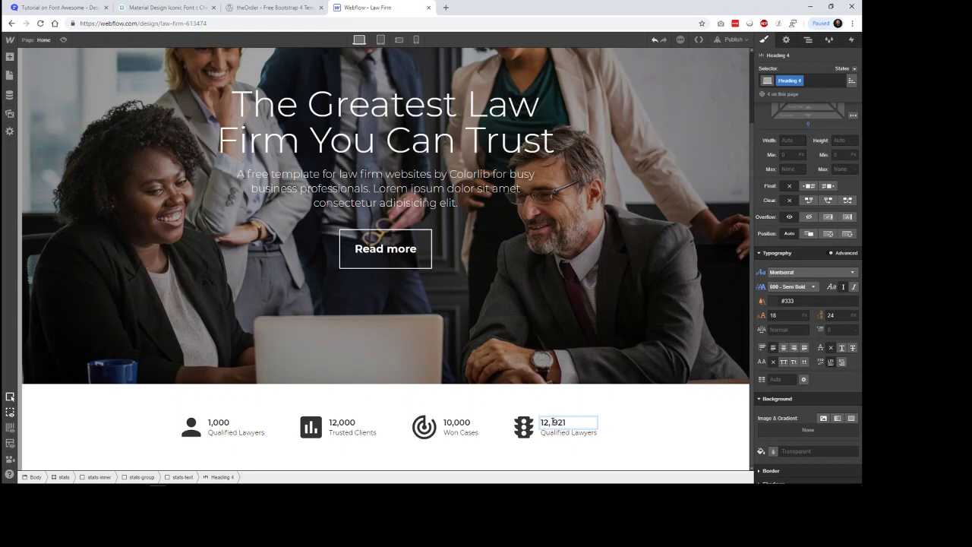
left_click(566, 433)
double_click(566, 433)
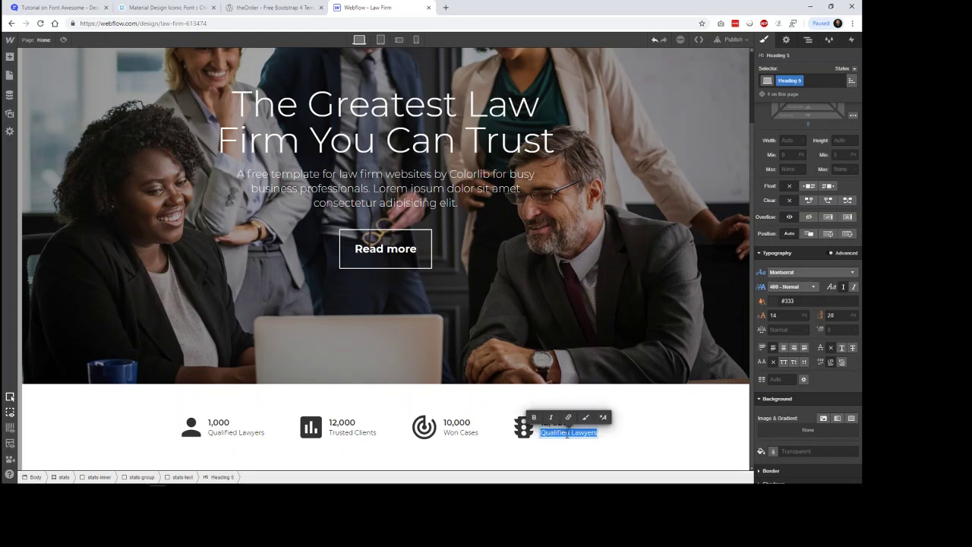
type("Ho")
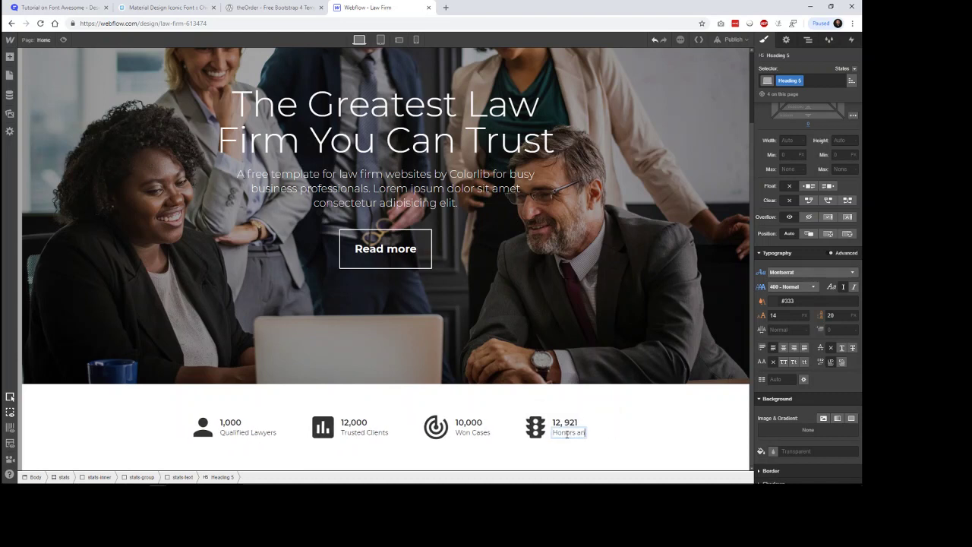
type("nors")
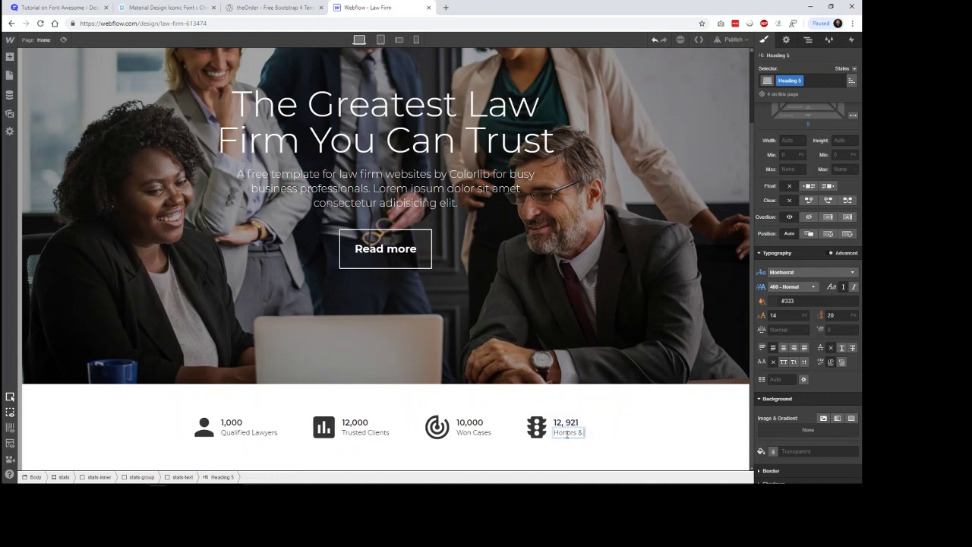
type(" & Awards")
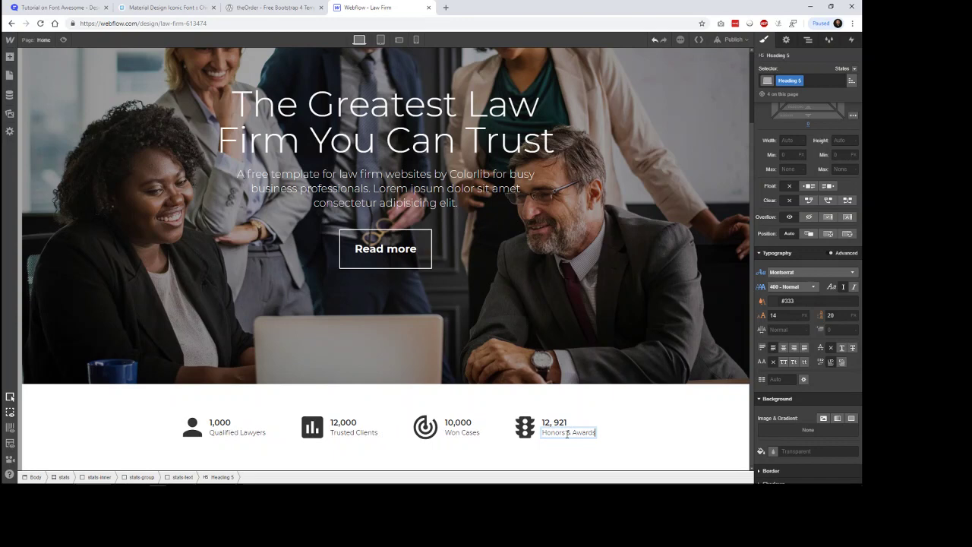
left_click(685, 429)
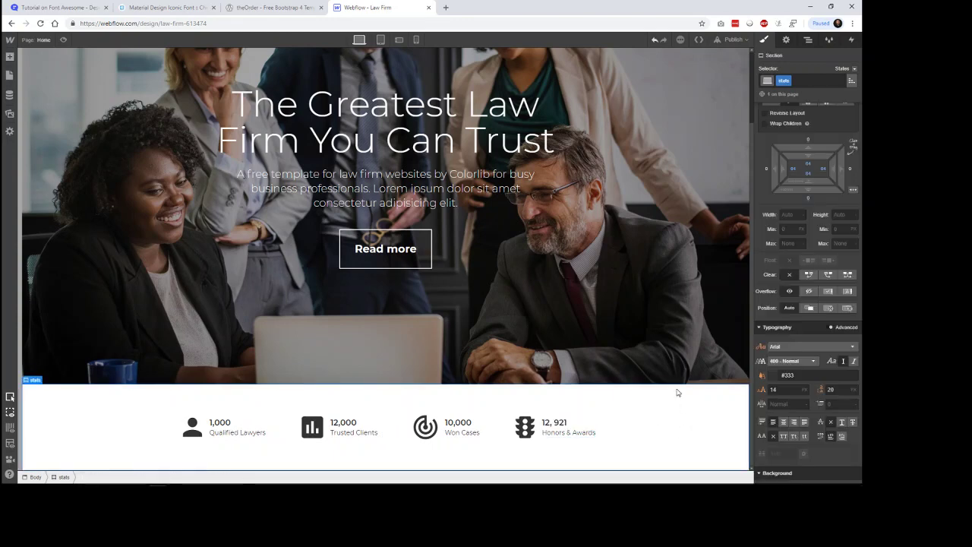
left_click(64, 41)
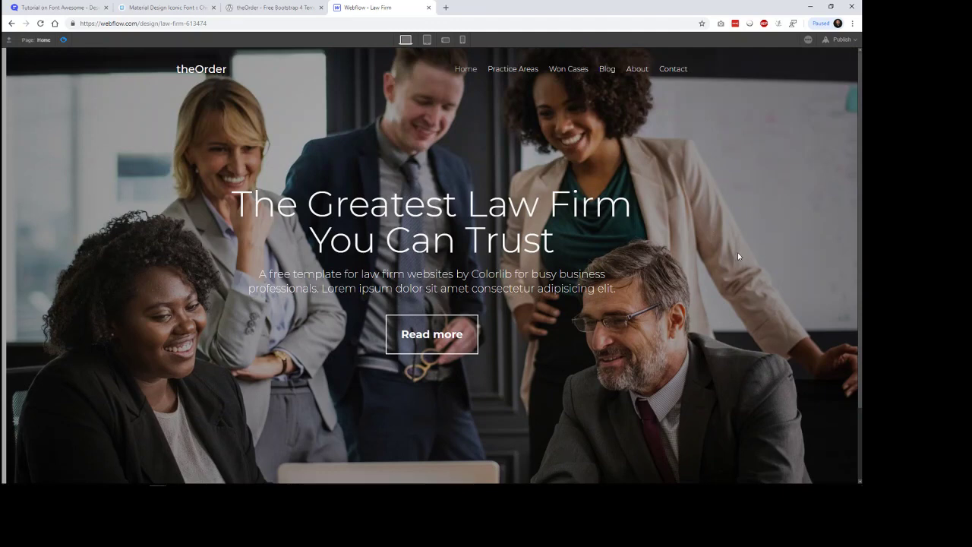
scroll(726, 259, "down", 1)
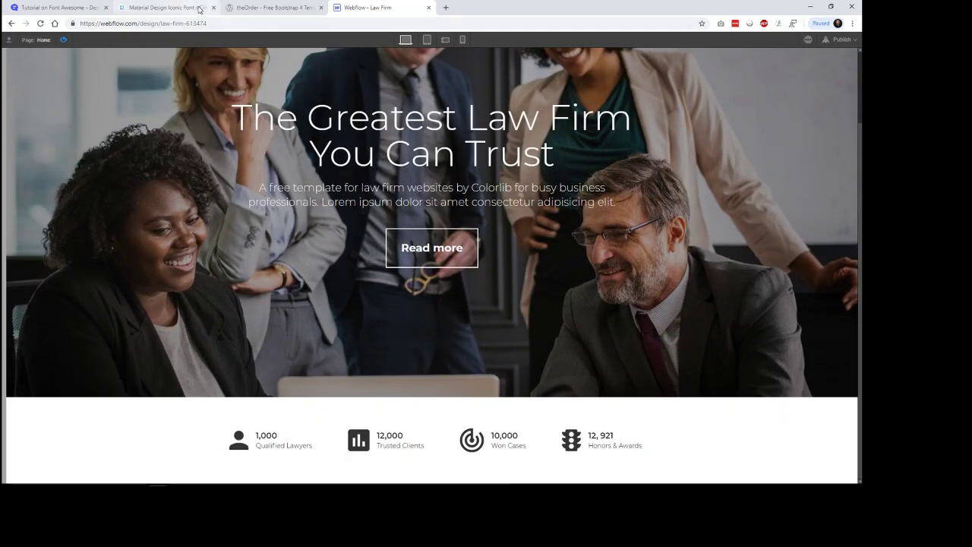
left_click(171, 8)
left_click(281, 9)
scroll(663, 264, "up", 2)
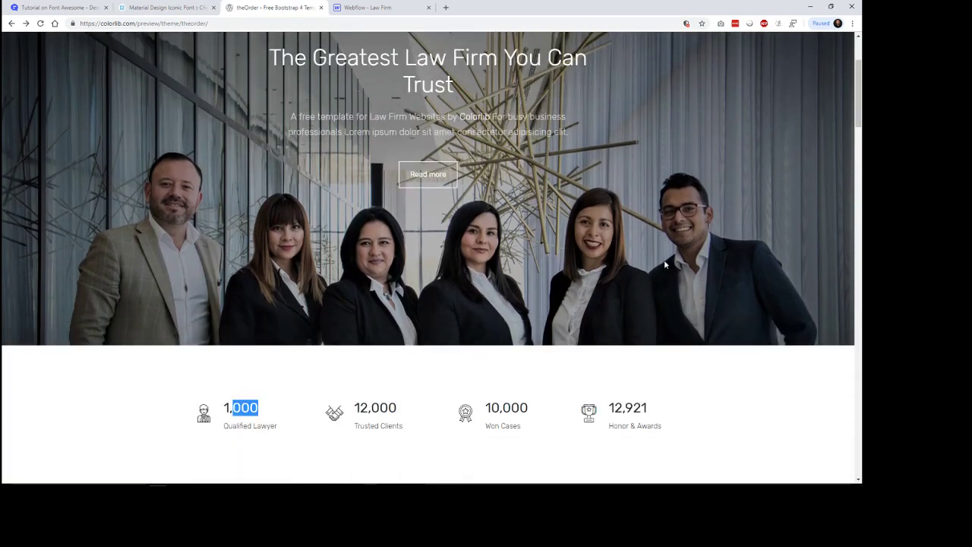
key("F5")
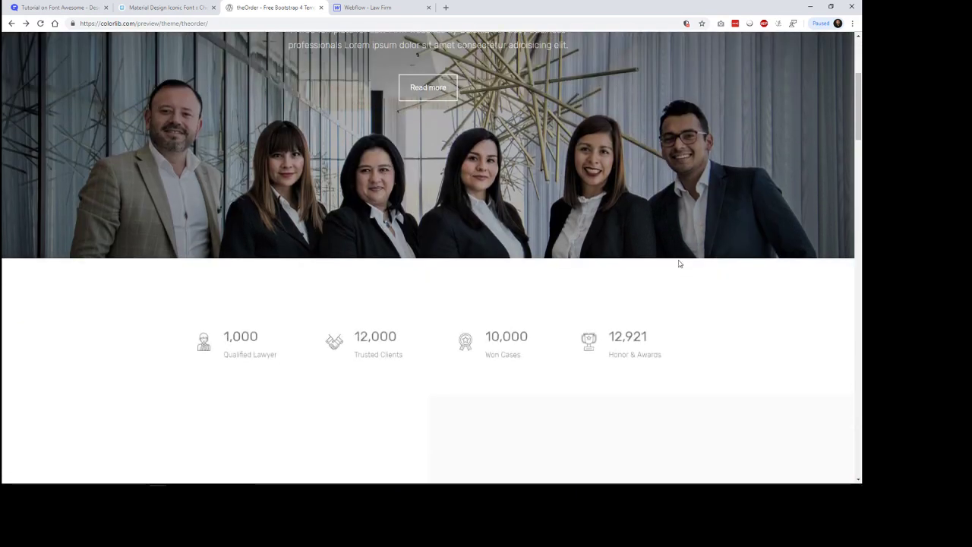
key("F5")
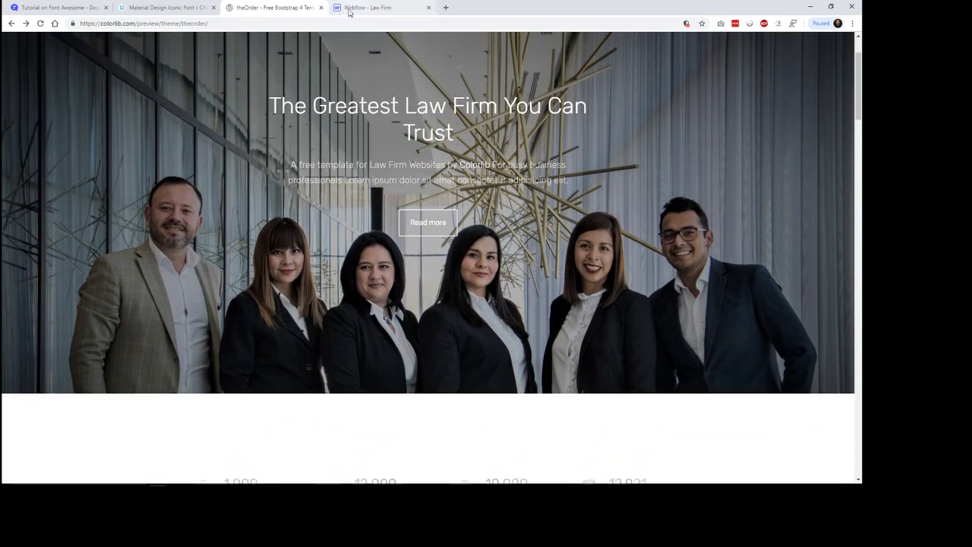
left_click(348, 9)
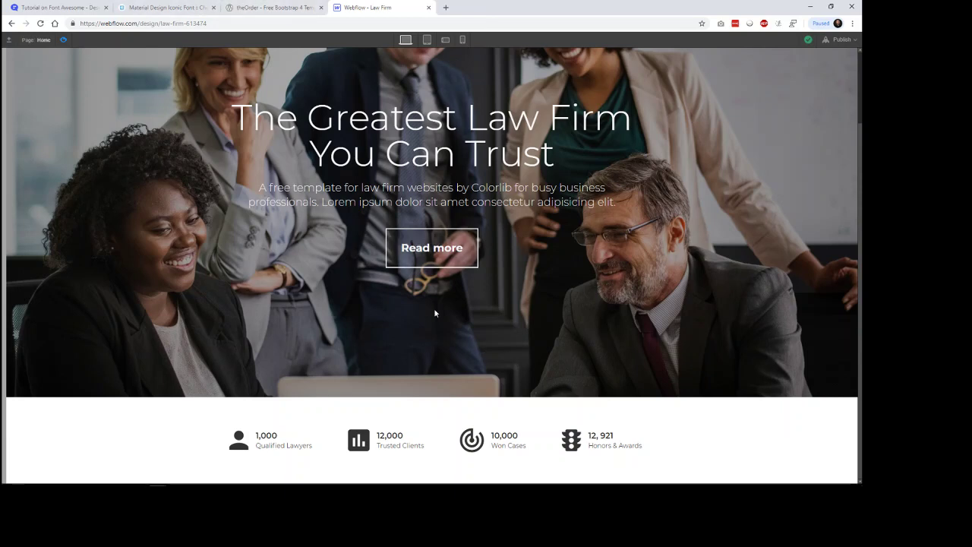
key("ctrl+shift+p")
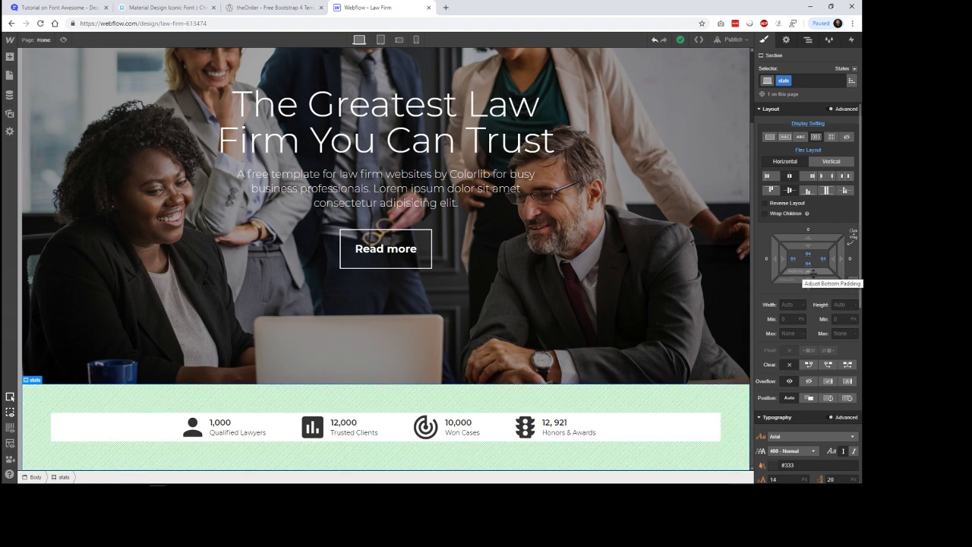
Step: Enlarge the stats section's top and bottom padding, previewing it against the theOrder reference
mouse_move(812, 272)
left_mouse_down()
mouse_move(813, 285)
mouse_move(813, 277)
left_mouse_up()
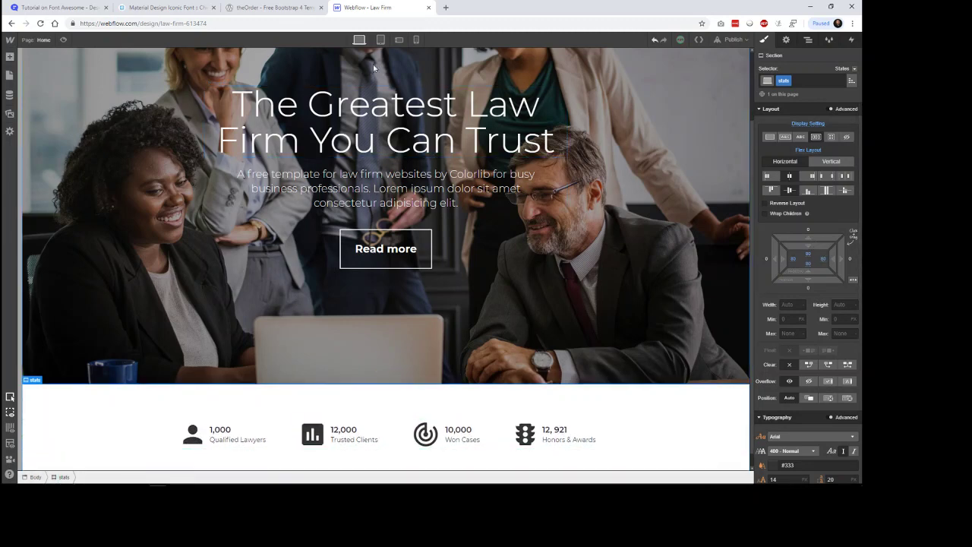
left_click(64, 39)
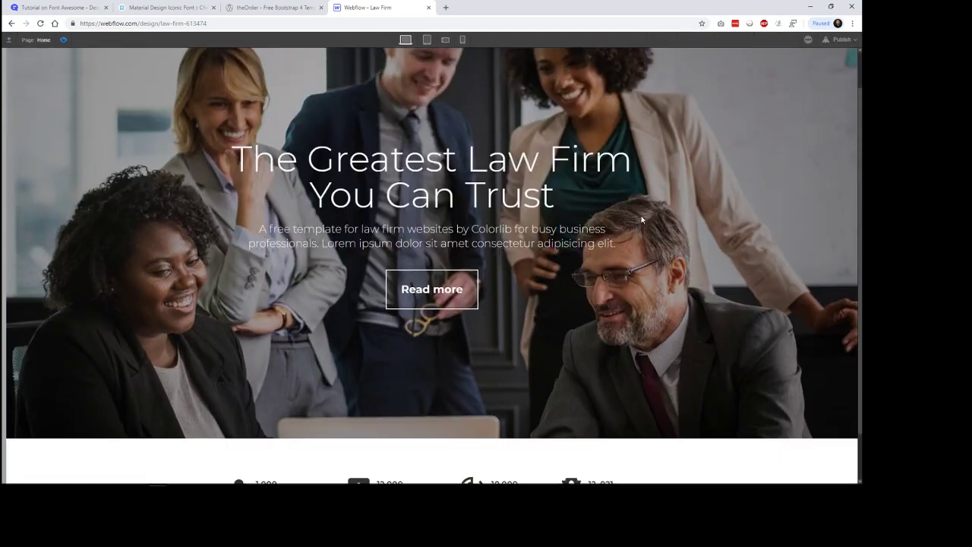
scroll(641, 220, "down", 1)
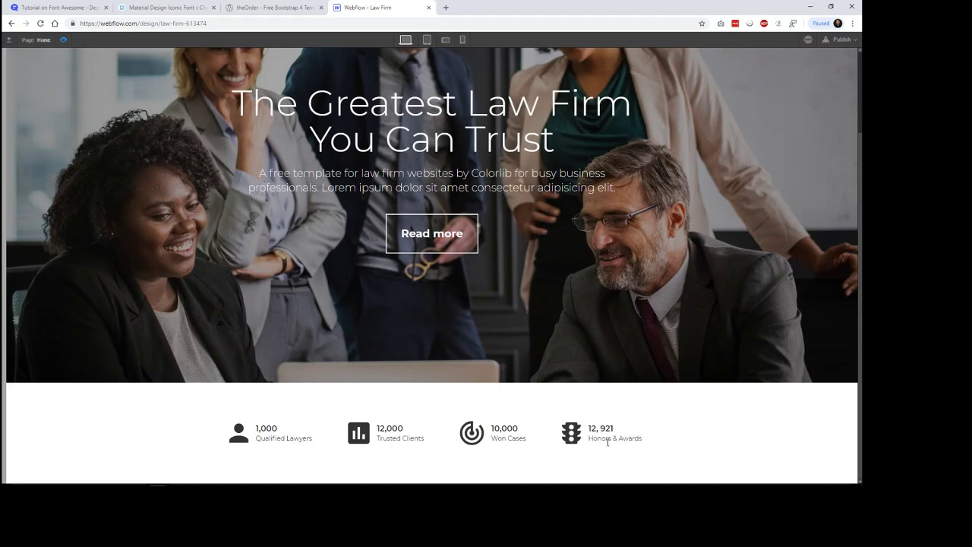
left_click(259, 9)
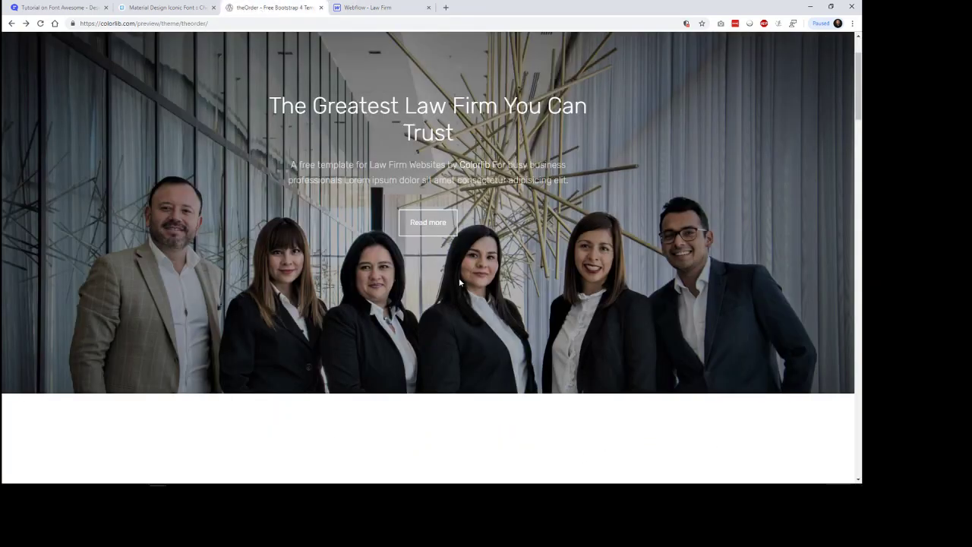
left_click(363, 9)
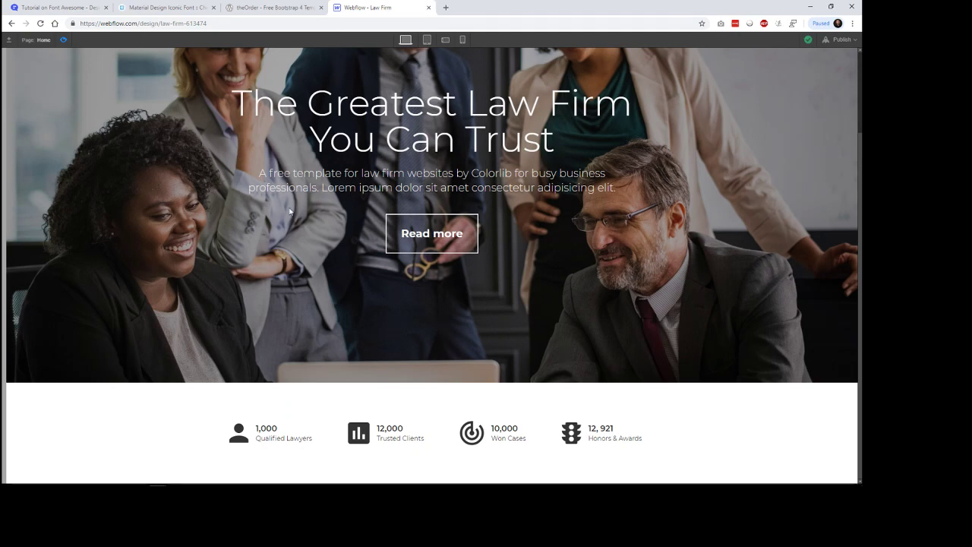
left_click(64, 40)
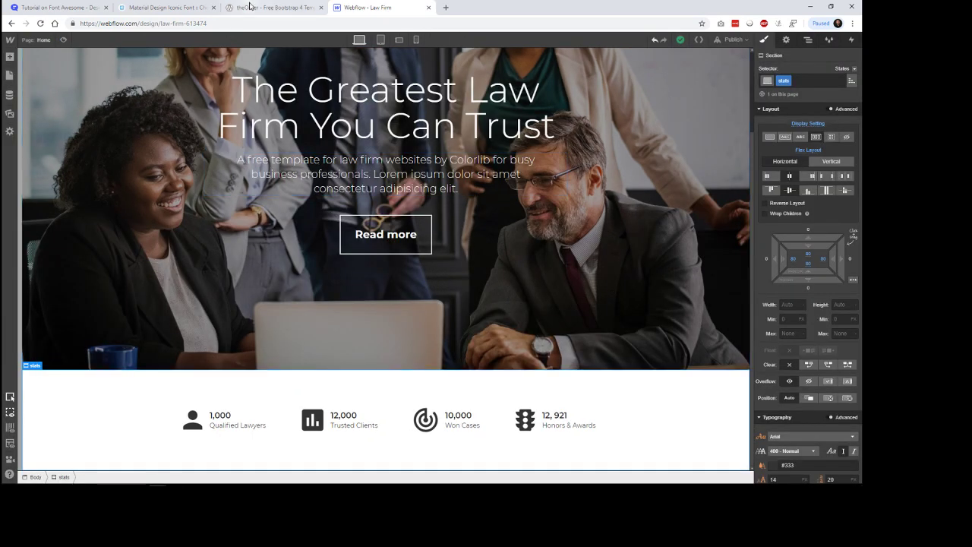
left_click(272, 8)
scroll(382, 332, "down", 5)
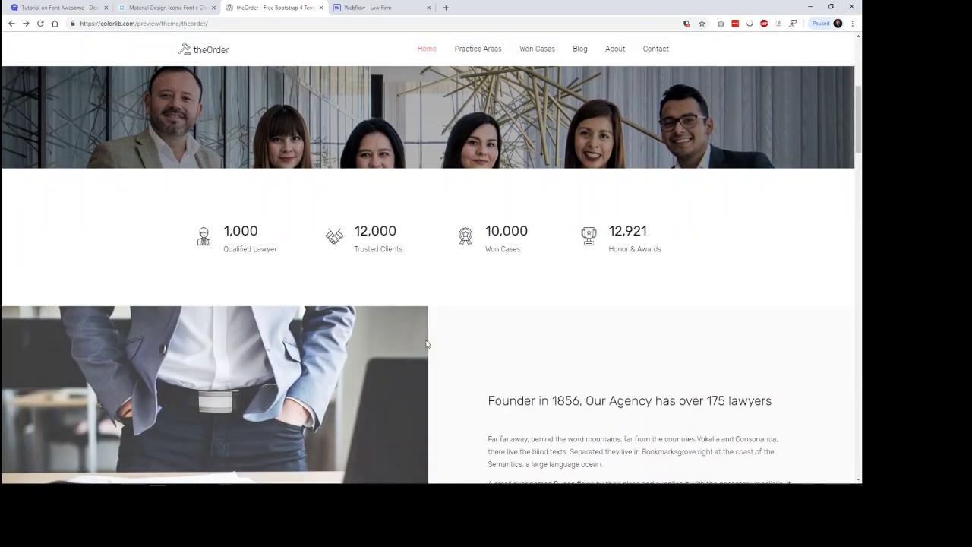
scroll(482, 358, "down", 1)
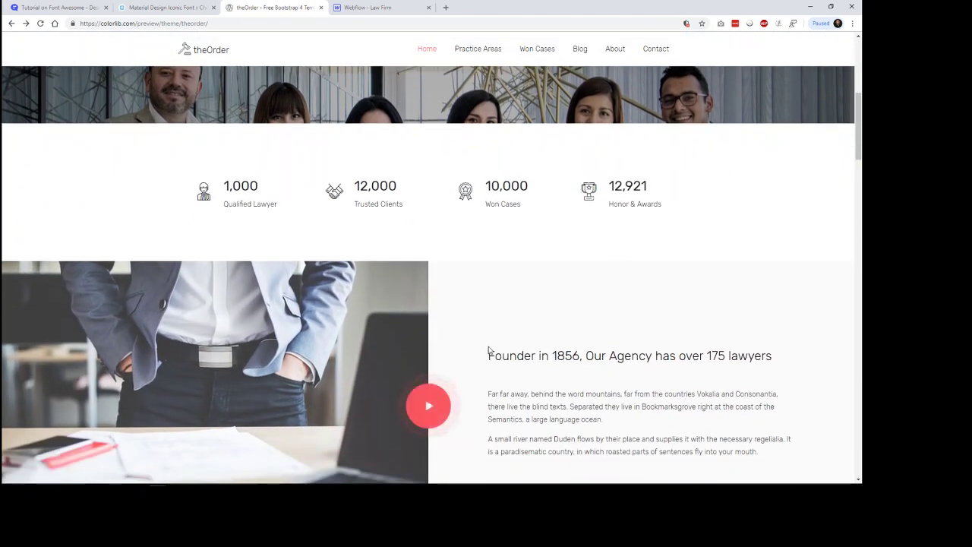
left_click(381, 8)
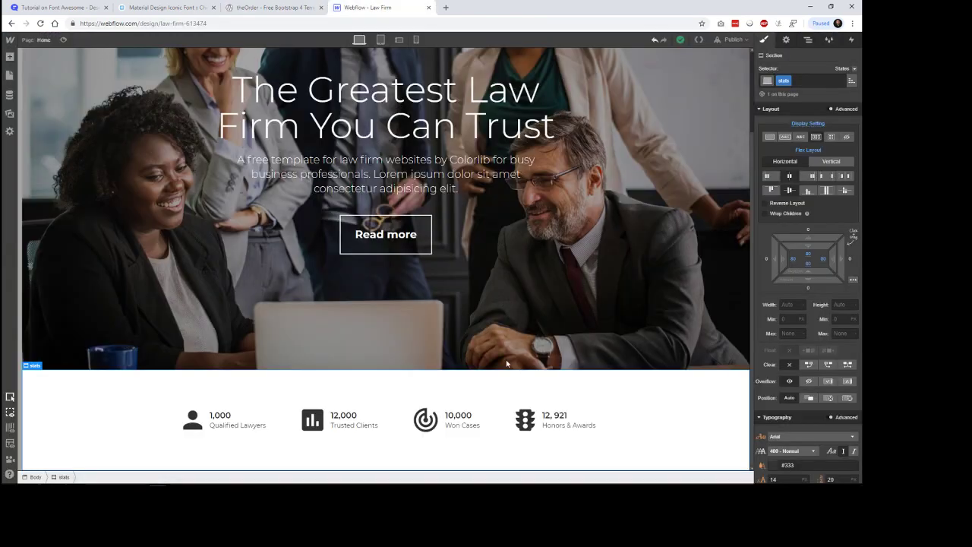
Step: Set the stat icon glyph's font size to 48
left_click(192, 419)
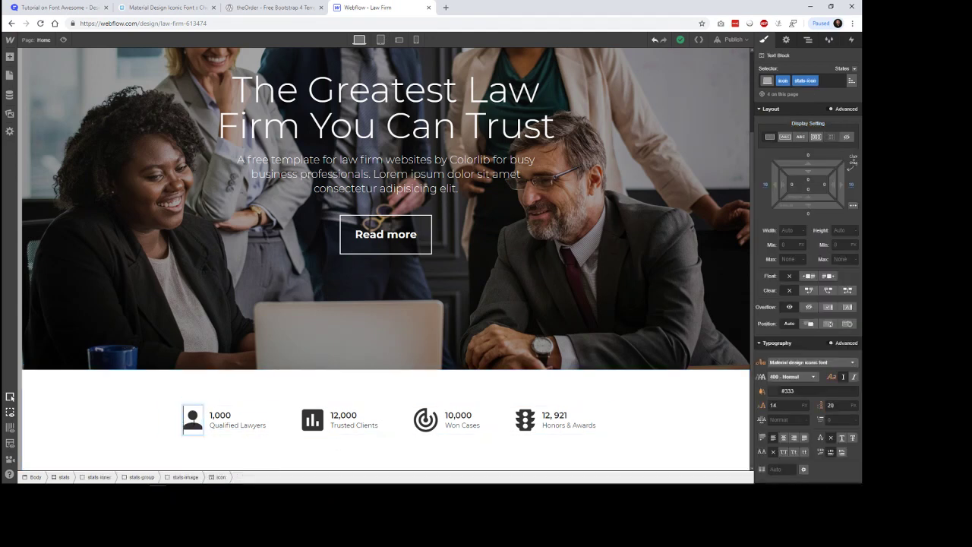
double_click(192, 422)
left_click(194, 429)
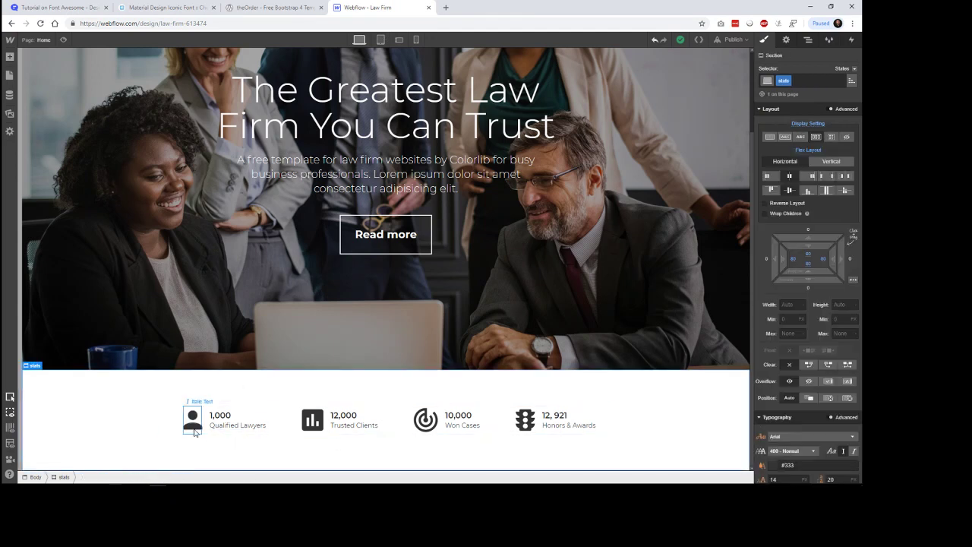
left_click(760, 407)
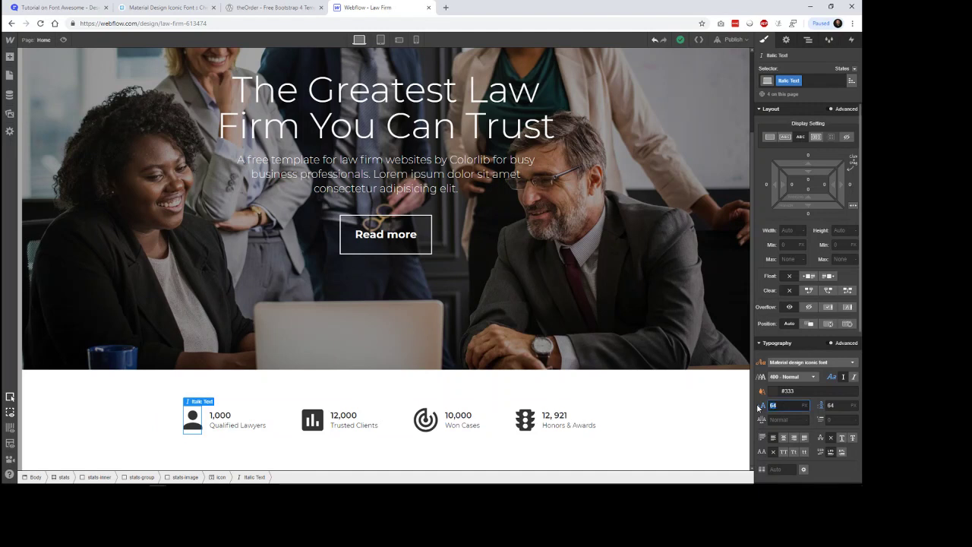
type("48")
key("Return")
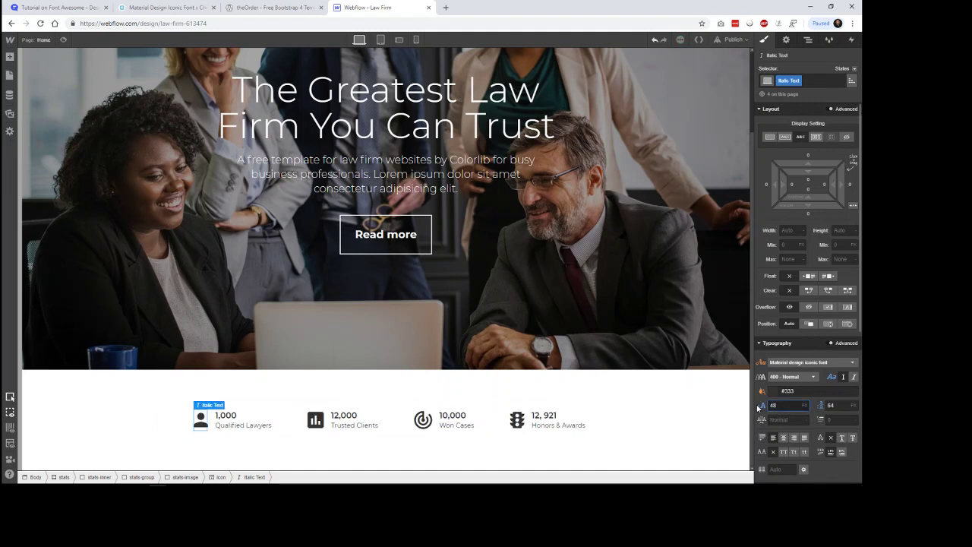
left_click(676, 423)
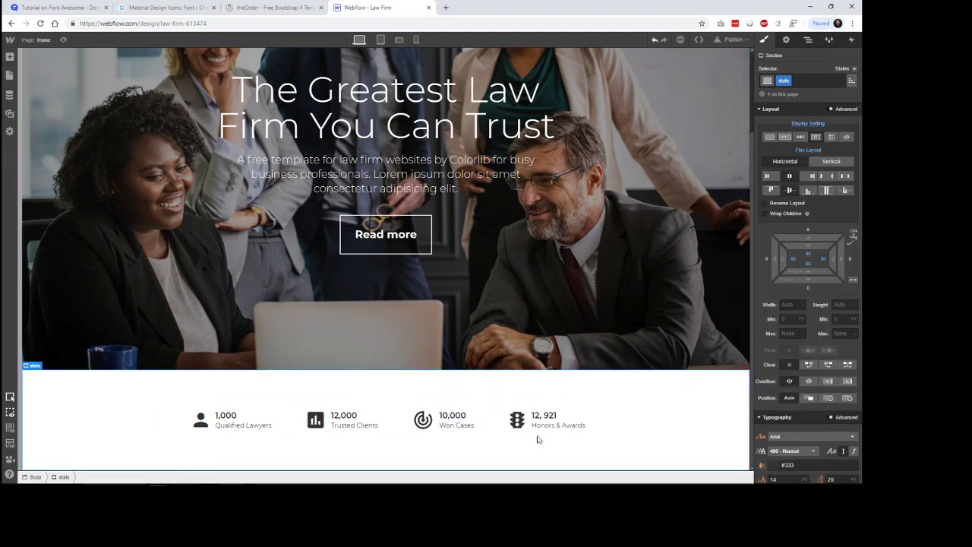
Step: Make the stat number headings 24 px with 6 px of space below them
left_click(226, 415)
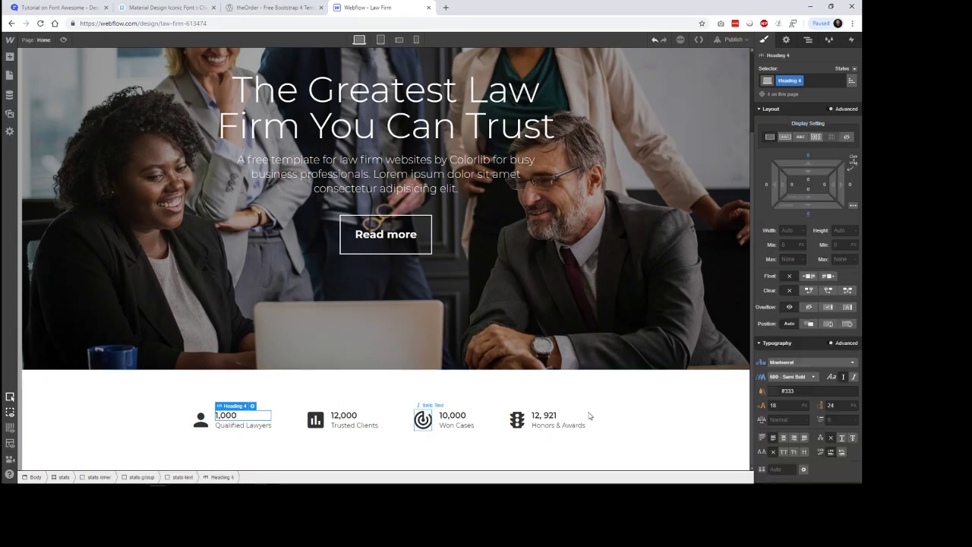
double_click(788, 405)
type("2")
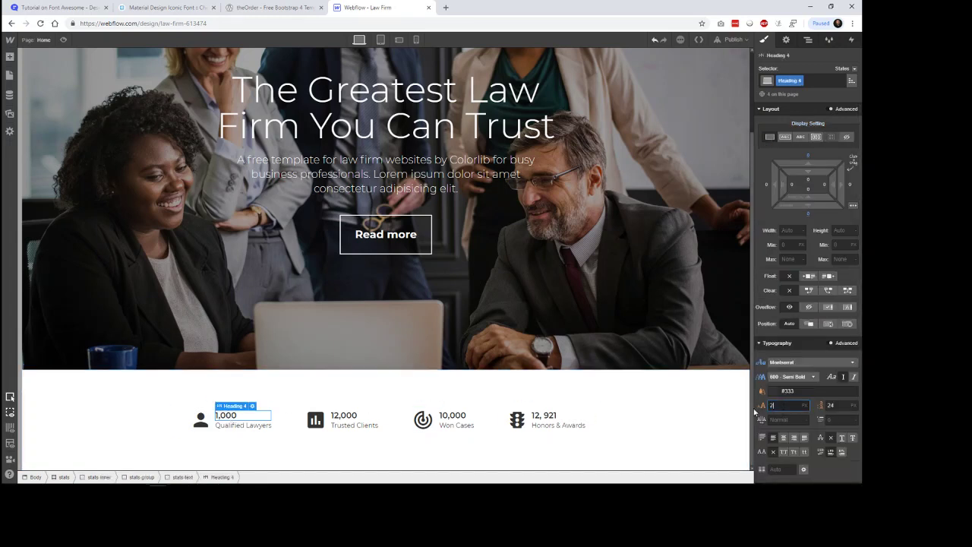
type("4")
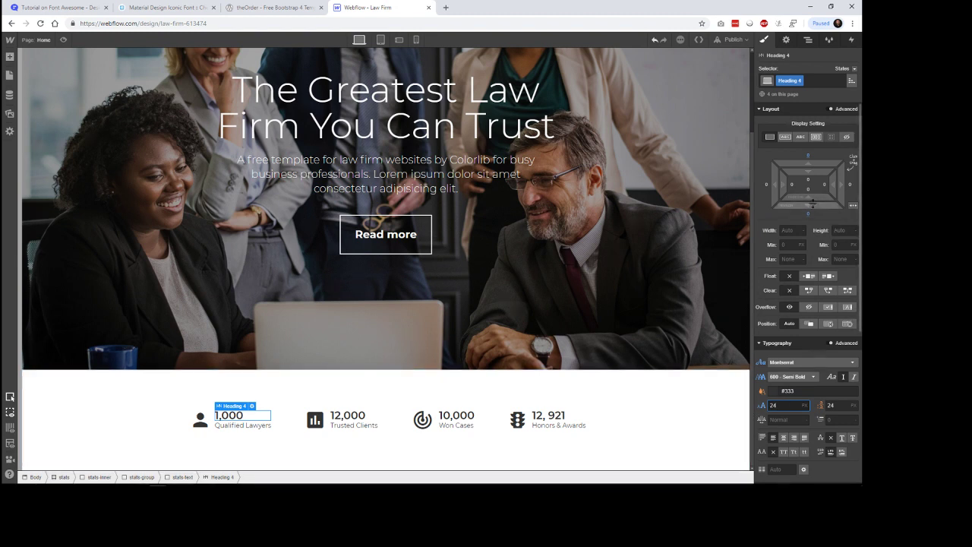
left_click_drag(809, 205, 820, 214)
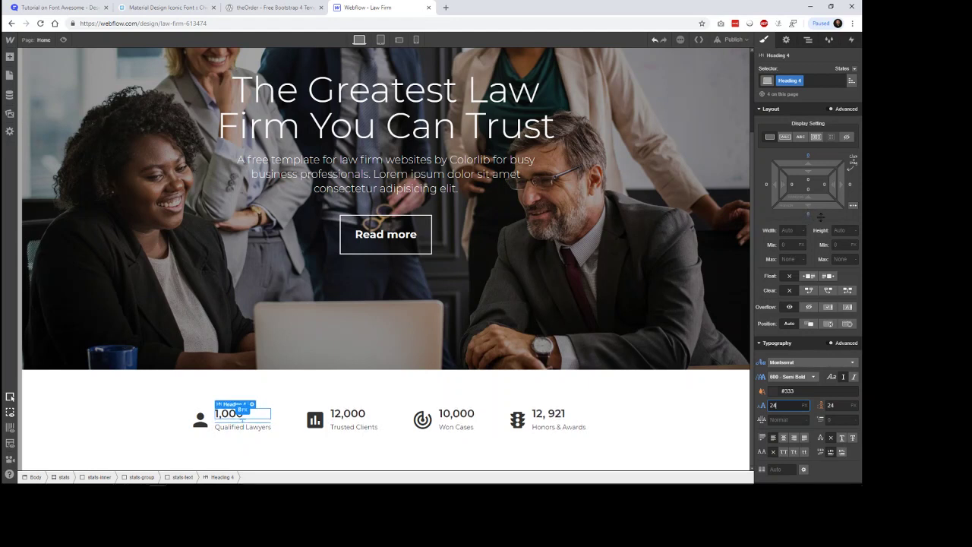
left_click(688, 425)
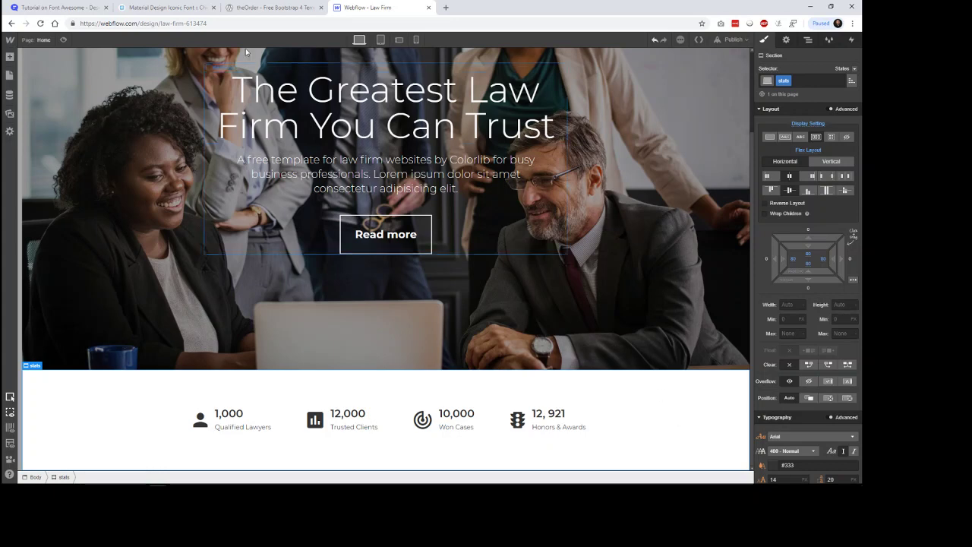
Step: Change the 1,000 stat number headings to 400 - Normal weight, comparing with the theOrder reference
left_click(272, 8)
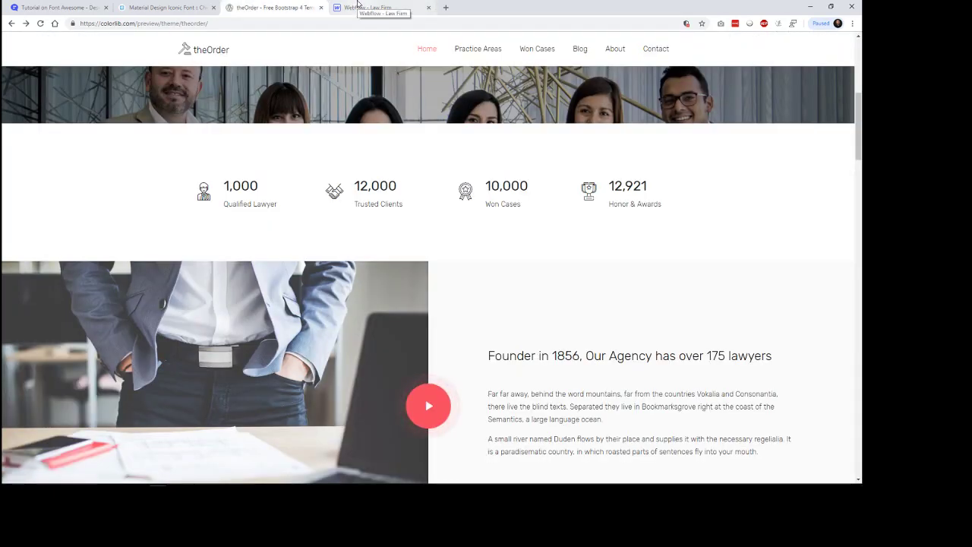
left_click(358, 6)
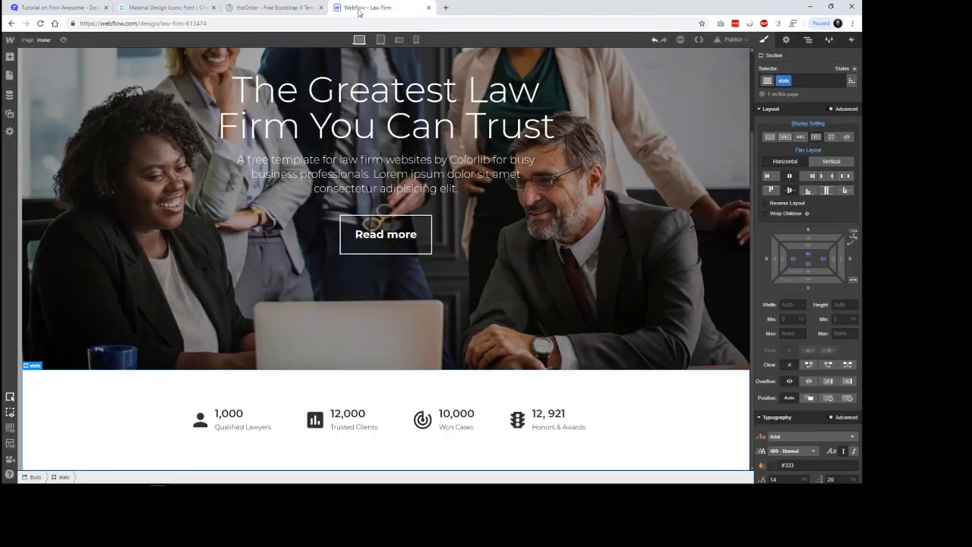
left_click(242, 417)
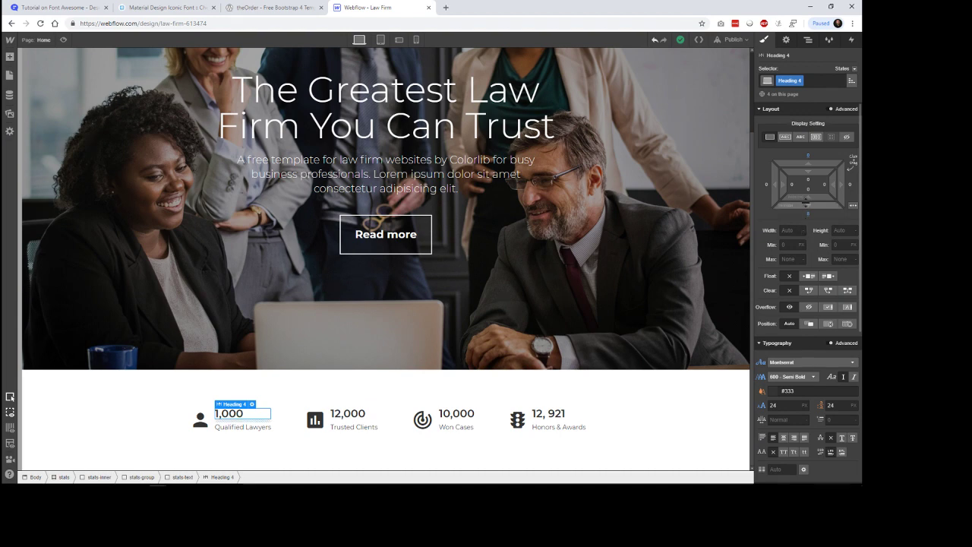
left_click(809, 377)
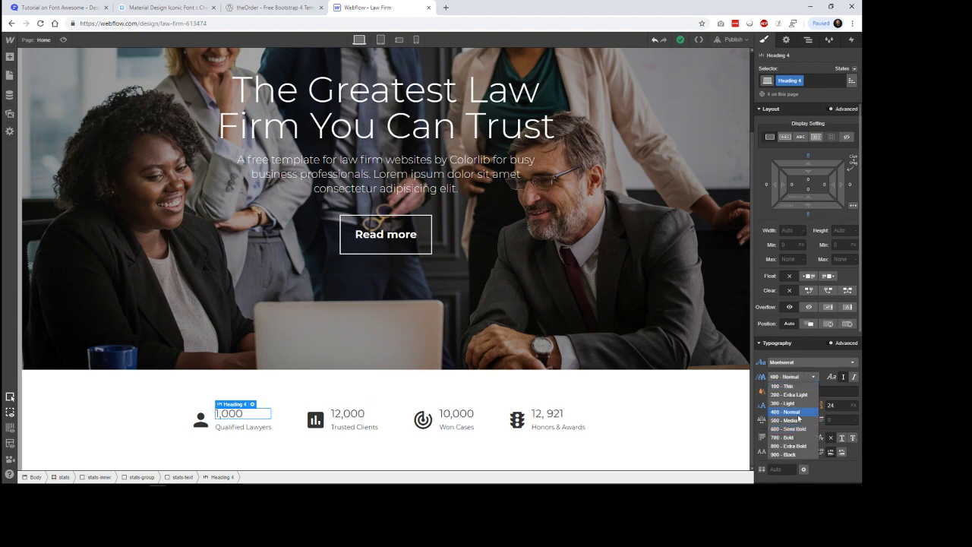
left_click(718, 417)
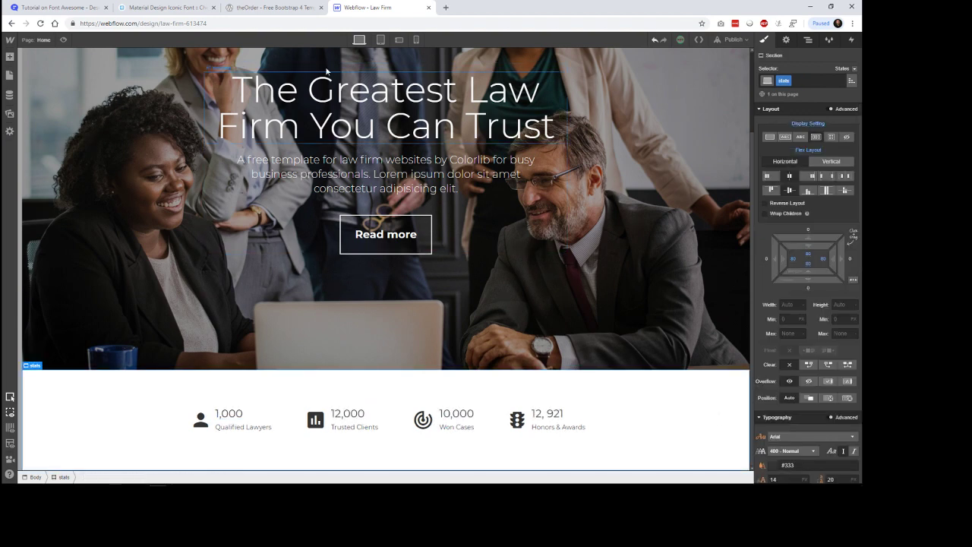
left_click(265, 9)
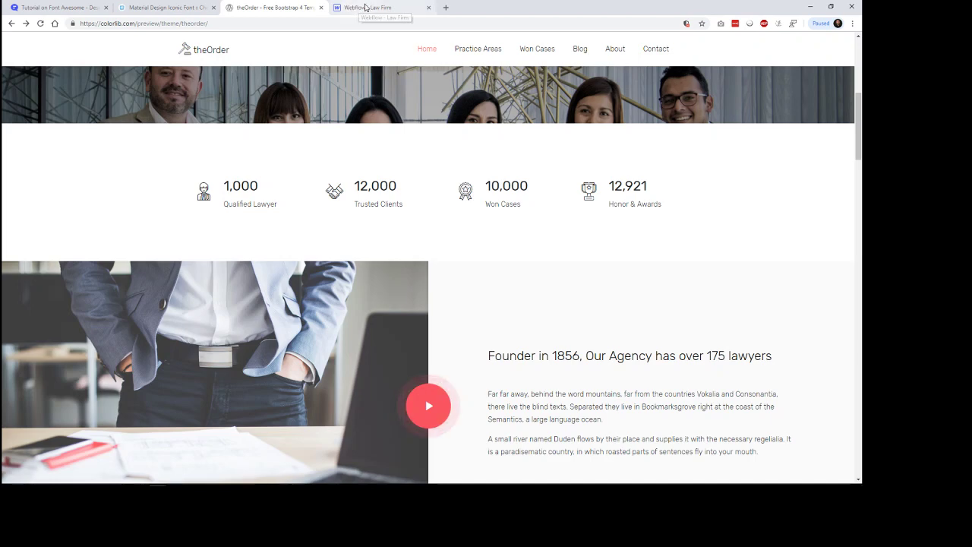
left_click(360, 8)
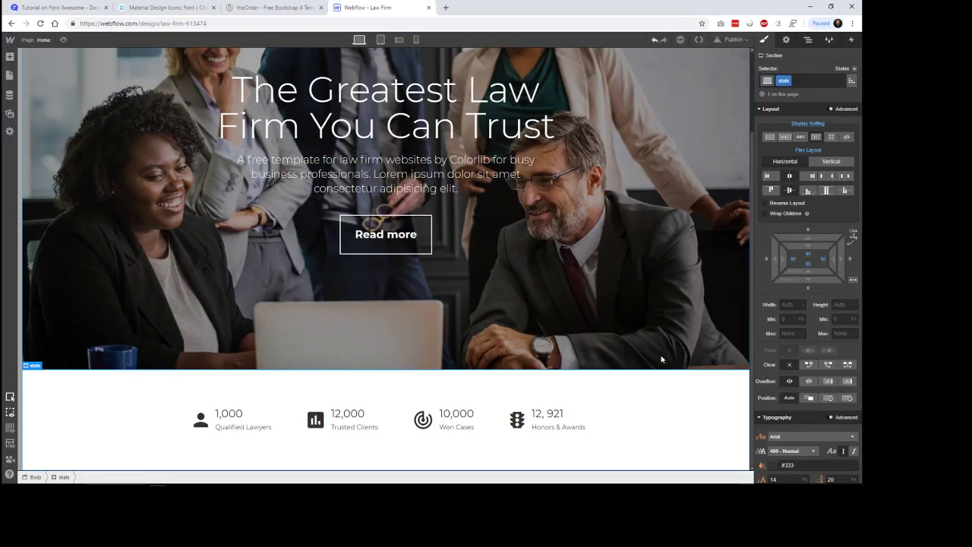
Step: Give the stat icons' Icon block 24 px left and right margins, then preview the page
left_click(517, 419)
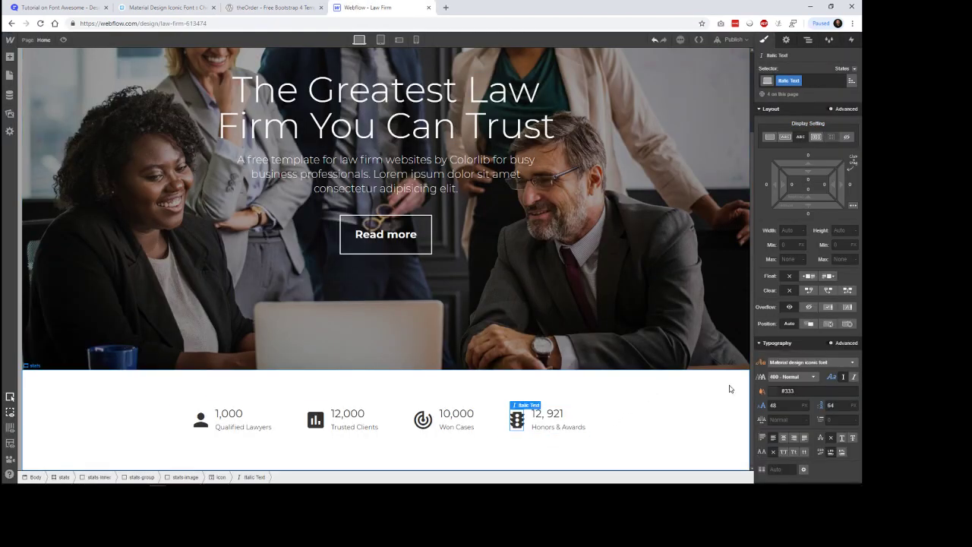
left_click(518, 433)
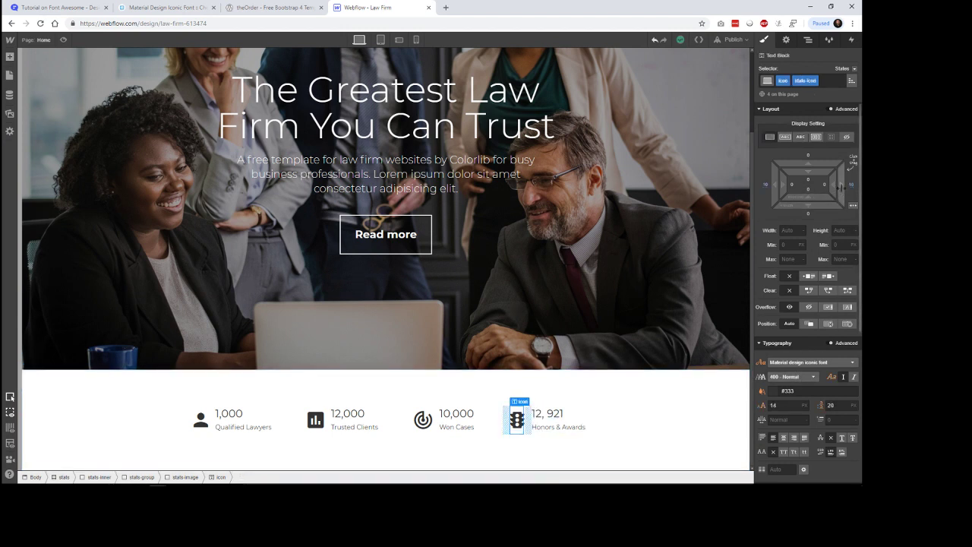
left_click_drag(849, 185, 852, 191)
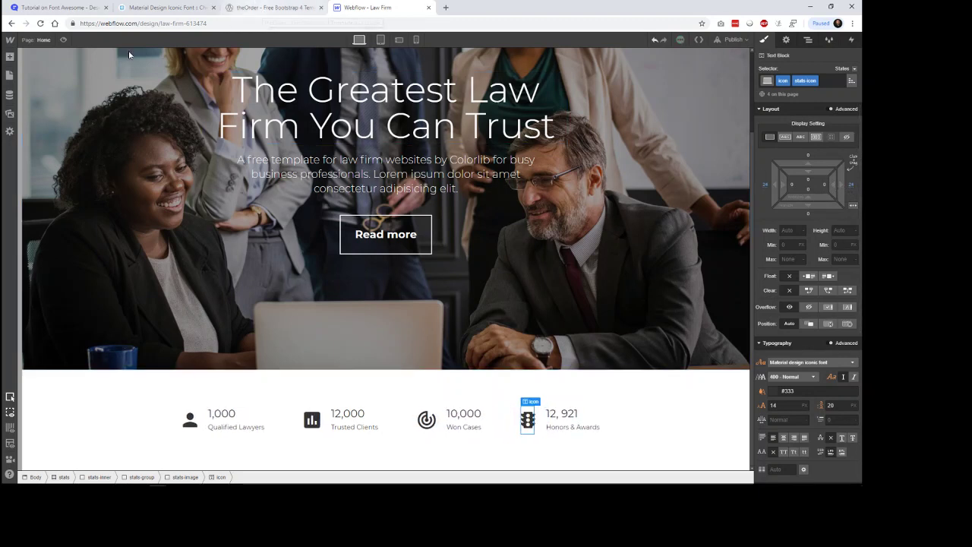
left_click(63, 39)
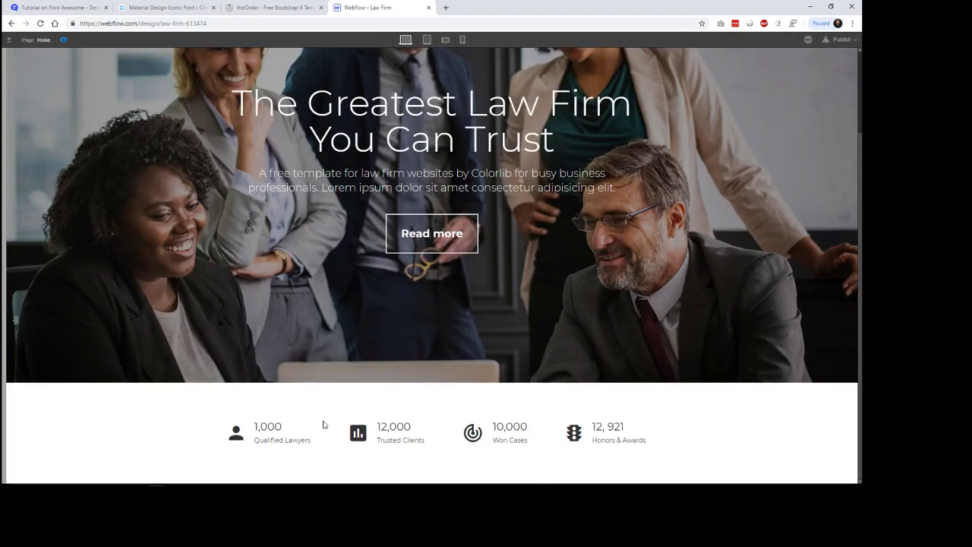
Step: Reload the theOrder reference page and scroll down to watch its stat counters animate
left_click(300, 12)
scroll(679, 343, "up", 3)
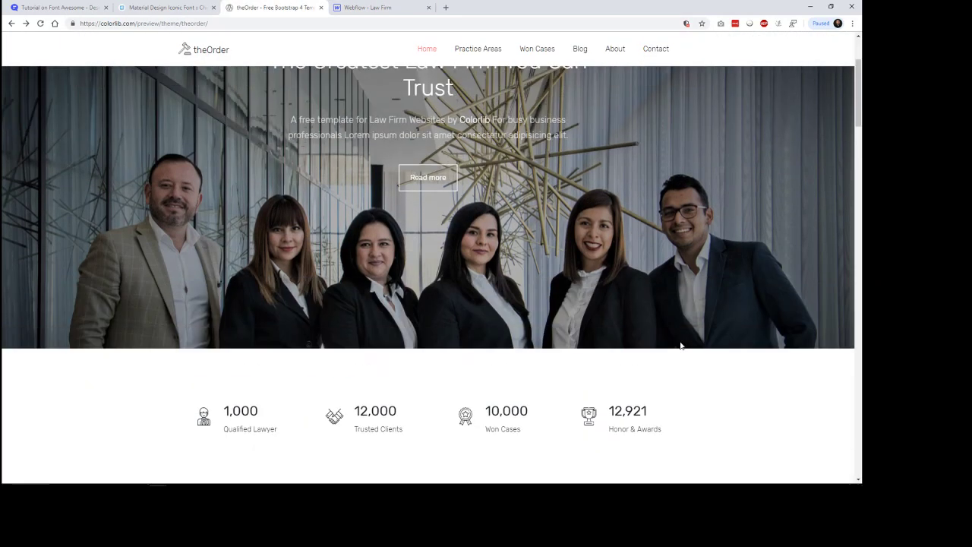
left_click(41, 23)
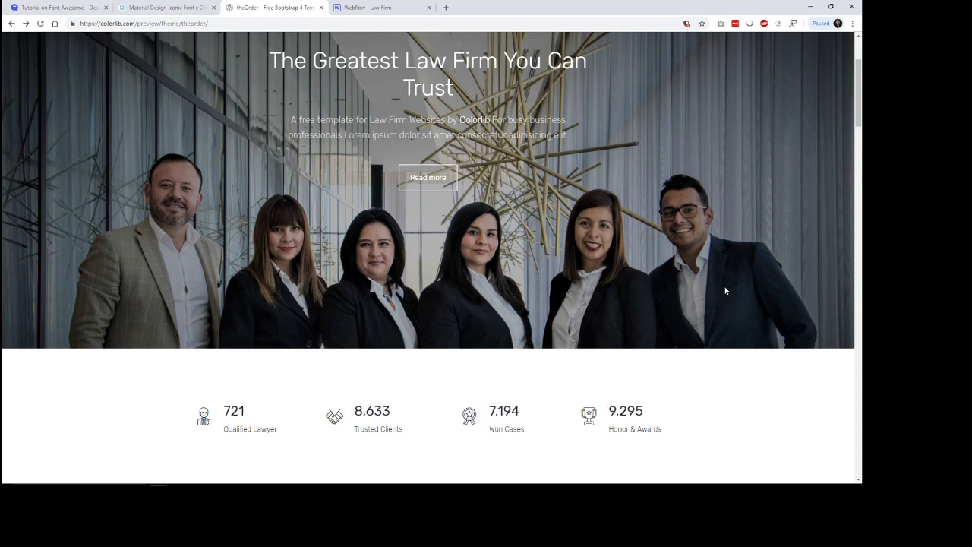
scroll(725, 288, "up", 2)
scroll(725, 289, "down", 4)
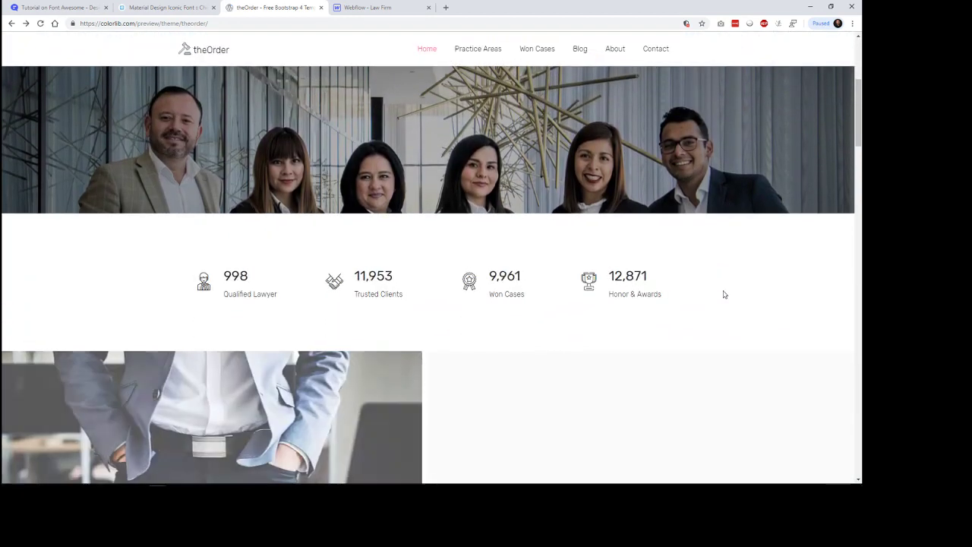
scroll(729, 295, "down", 3)
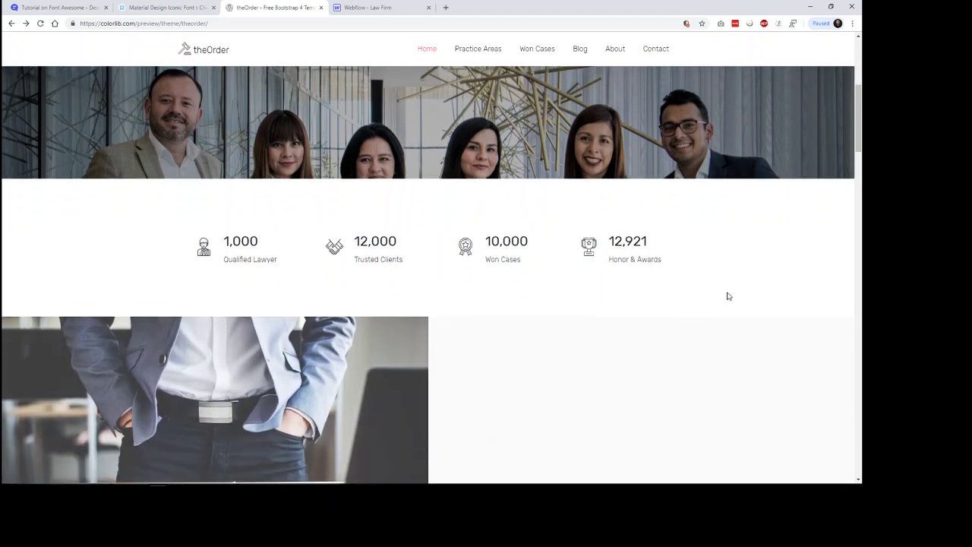
scroll(742, 278, "down", 1)
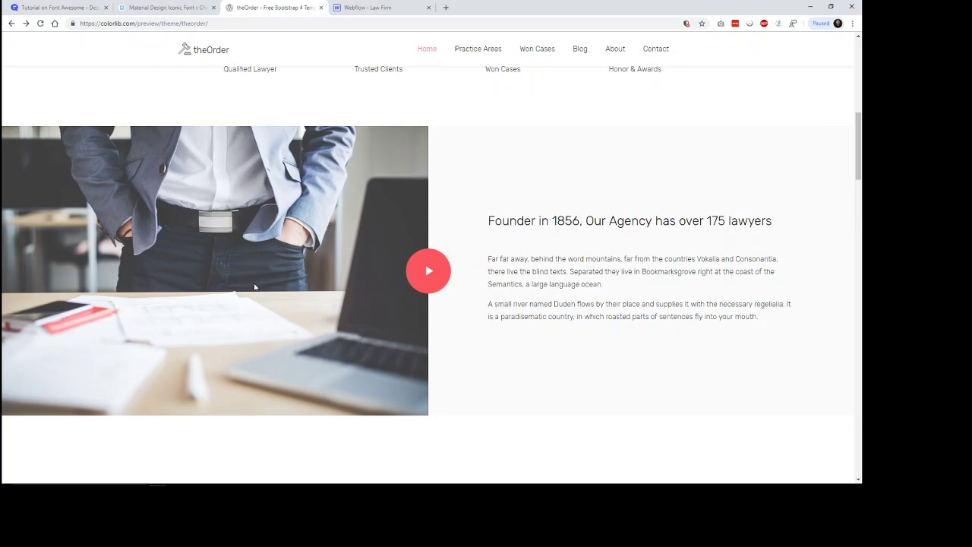
Step: Compare the law firm page's styled stats row against the theOrder reference template, ending on the Webflow preview
left_click(368, 7)
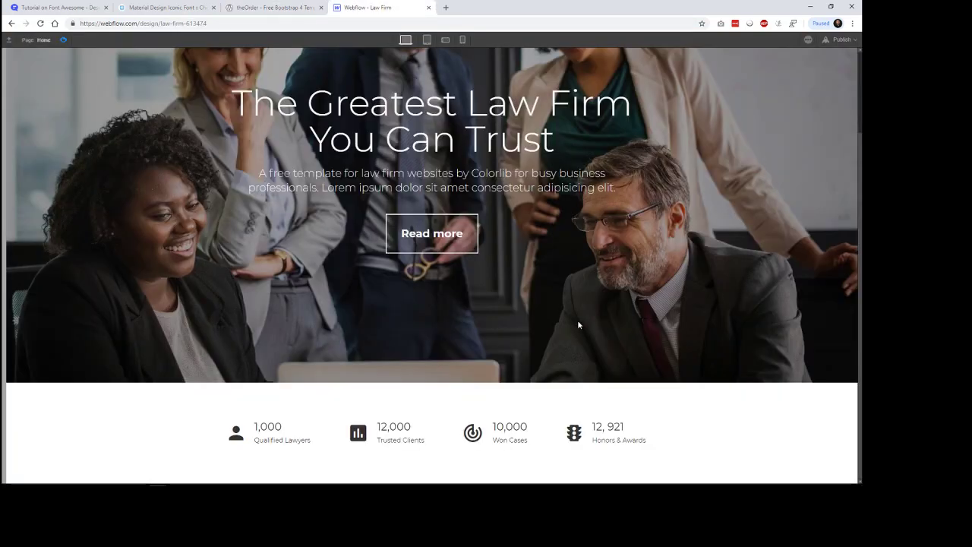
scroll(580, 323, "up", 2)
scroll(582, 324, "down", 2)
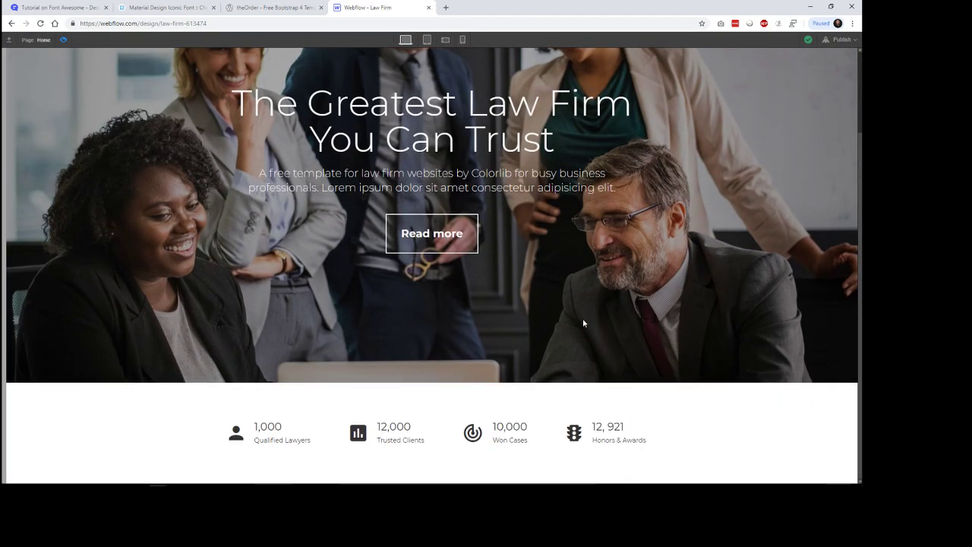
key("ctrl+shift+Tab")
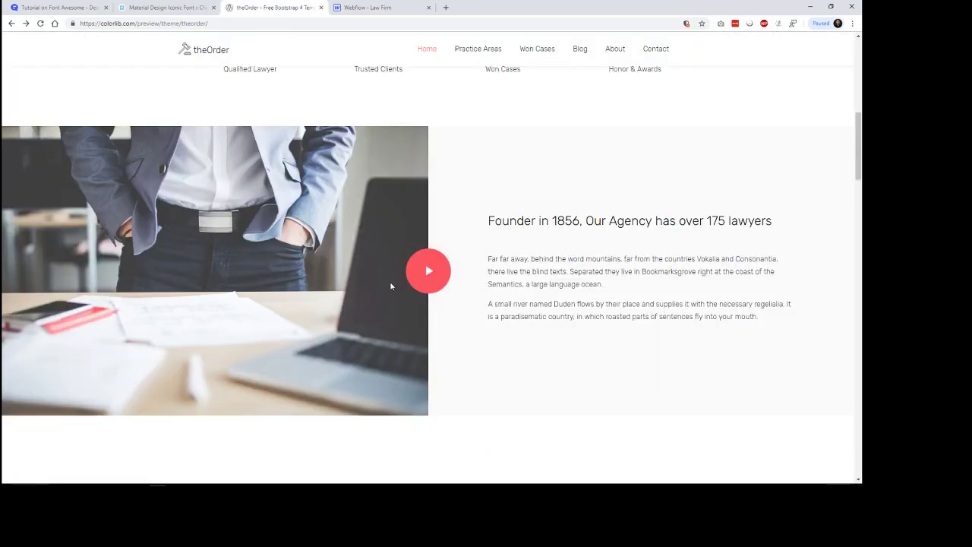
scroll(331, 214, "up", 2)
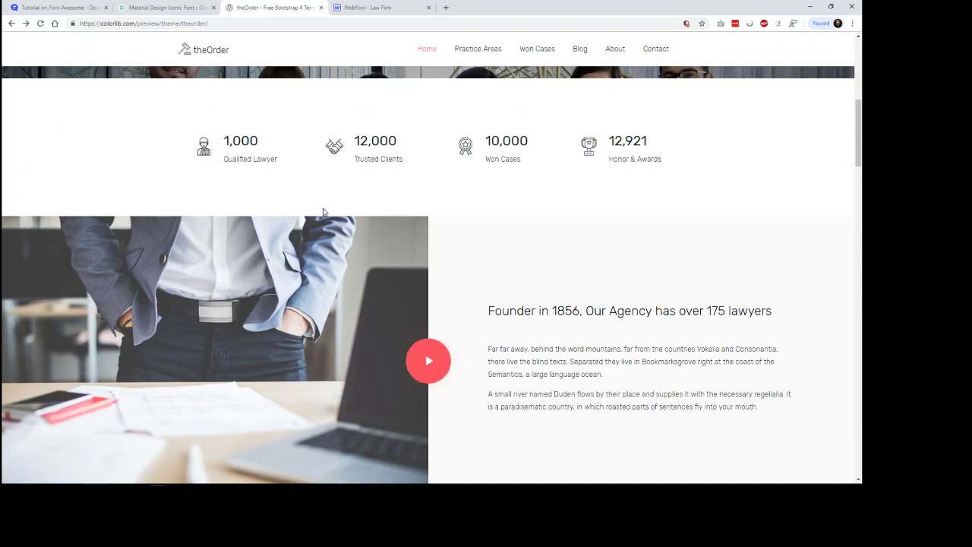
key("ctrl+Tab")
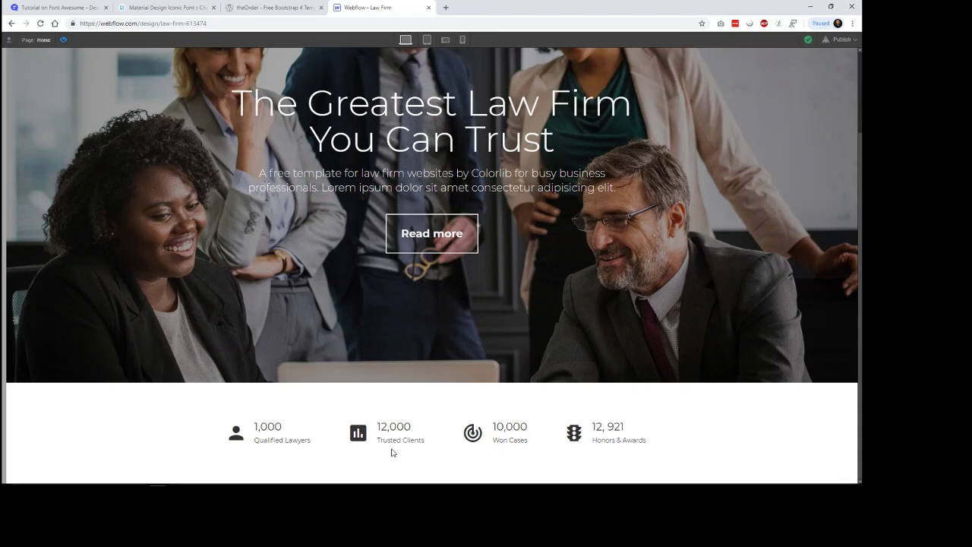
scroll(414, 425, "up", 2)
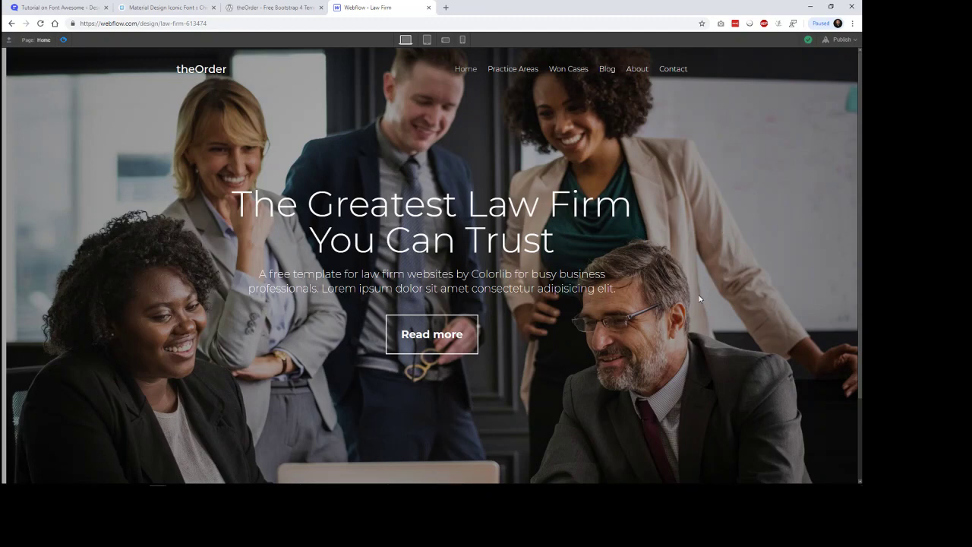
scroll(699, 296, "down", 2)
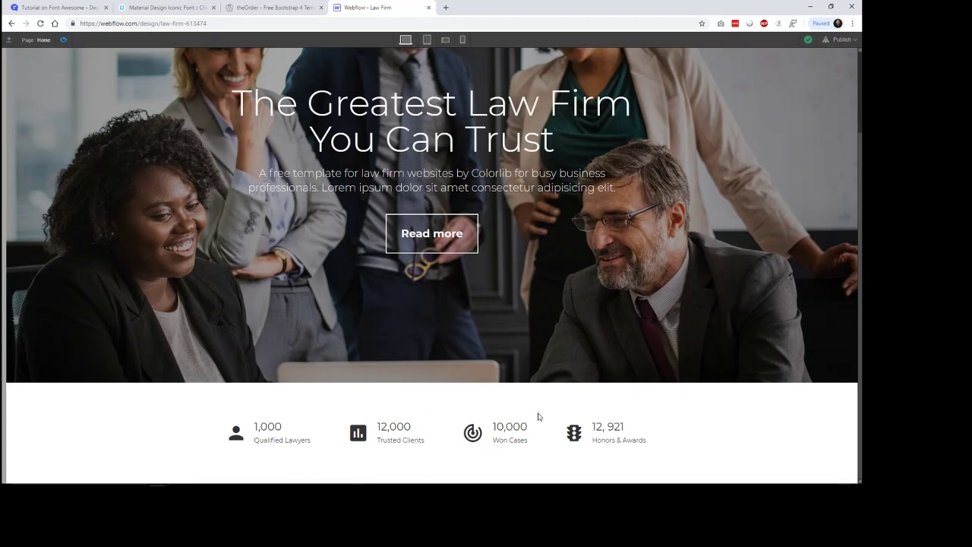
left_click(273, 8)
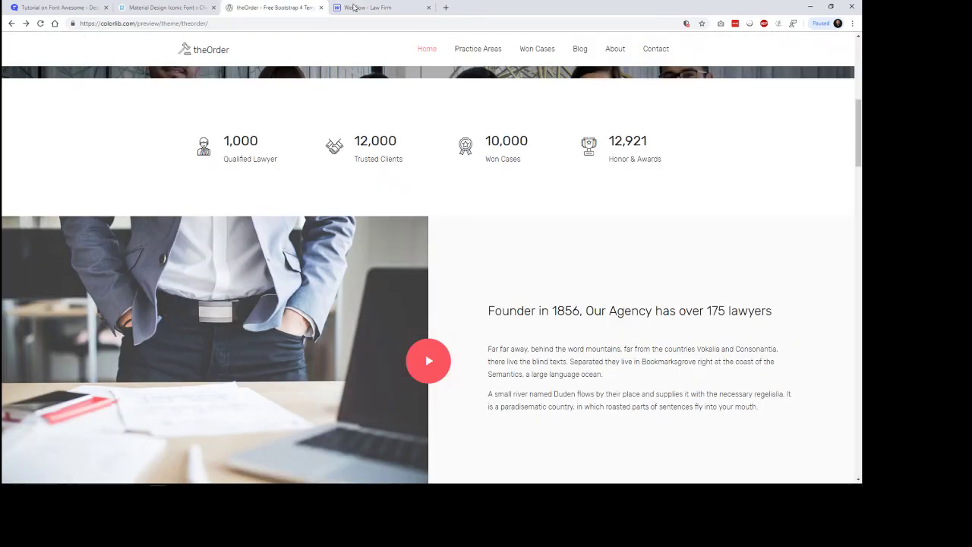
left_click(349, 8)
scroll(705, 327, "up", 2)
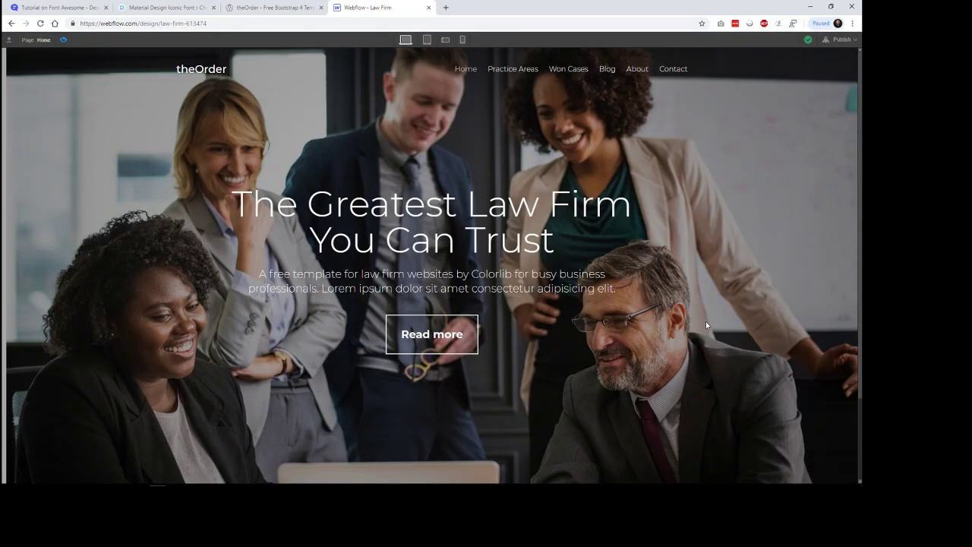